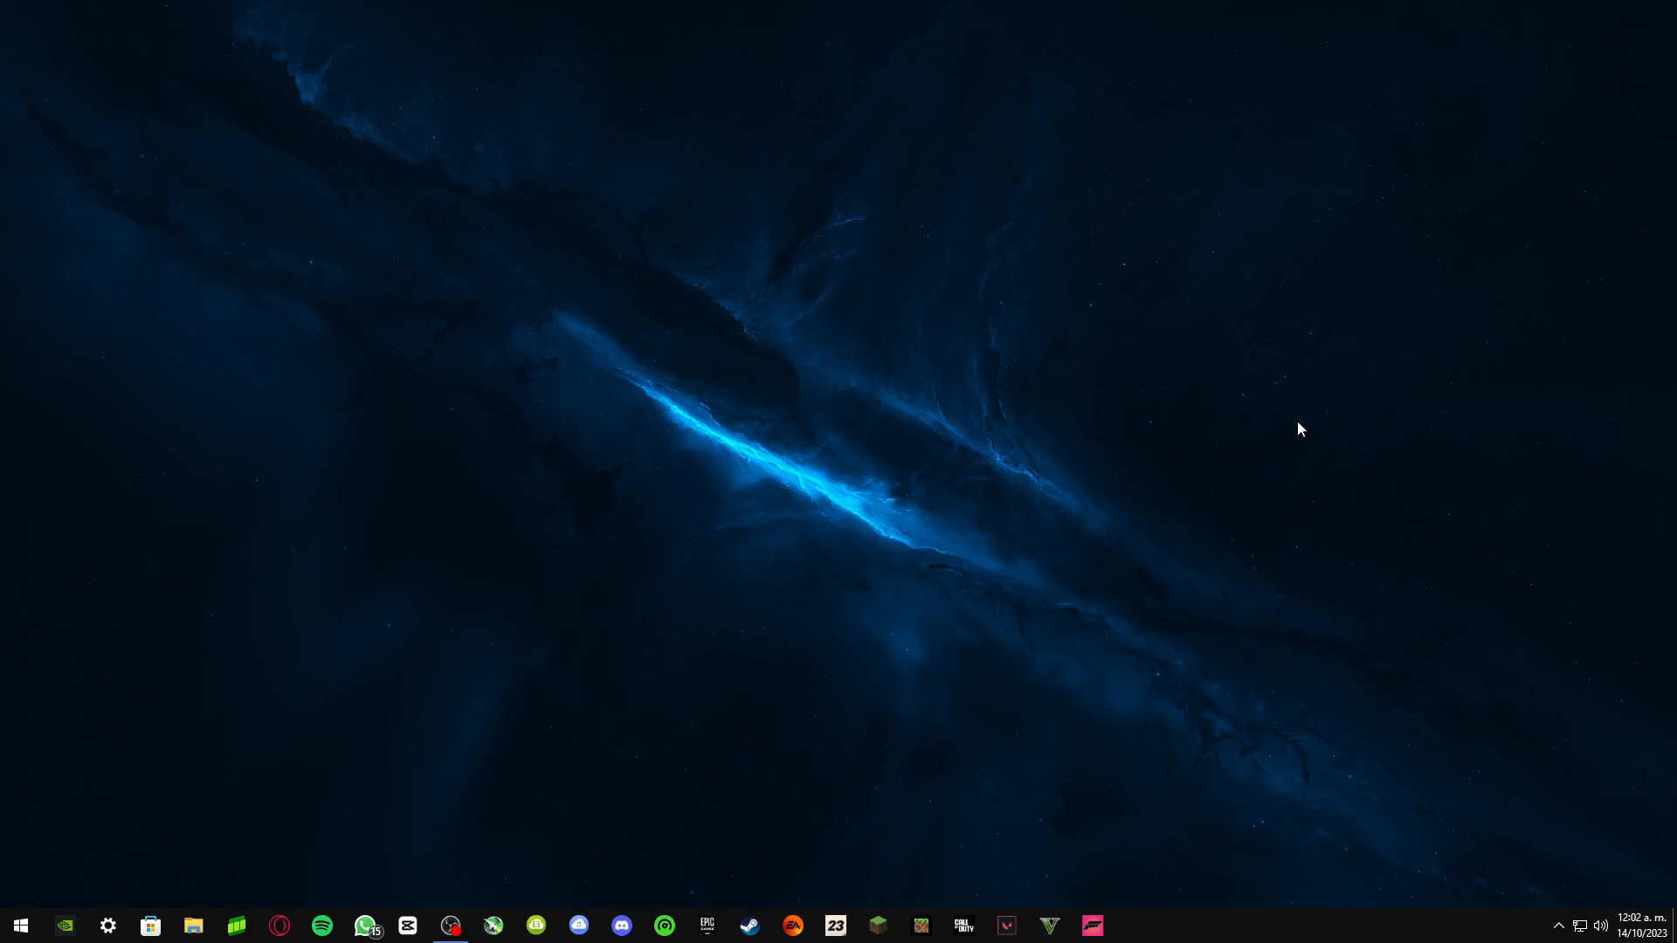
Step: Search the system for "punt" and open the restore point settings
key(super)
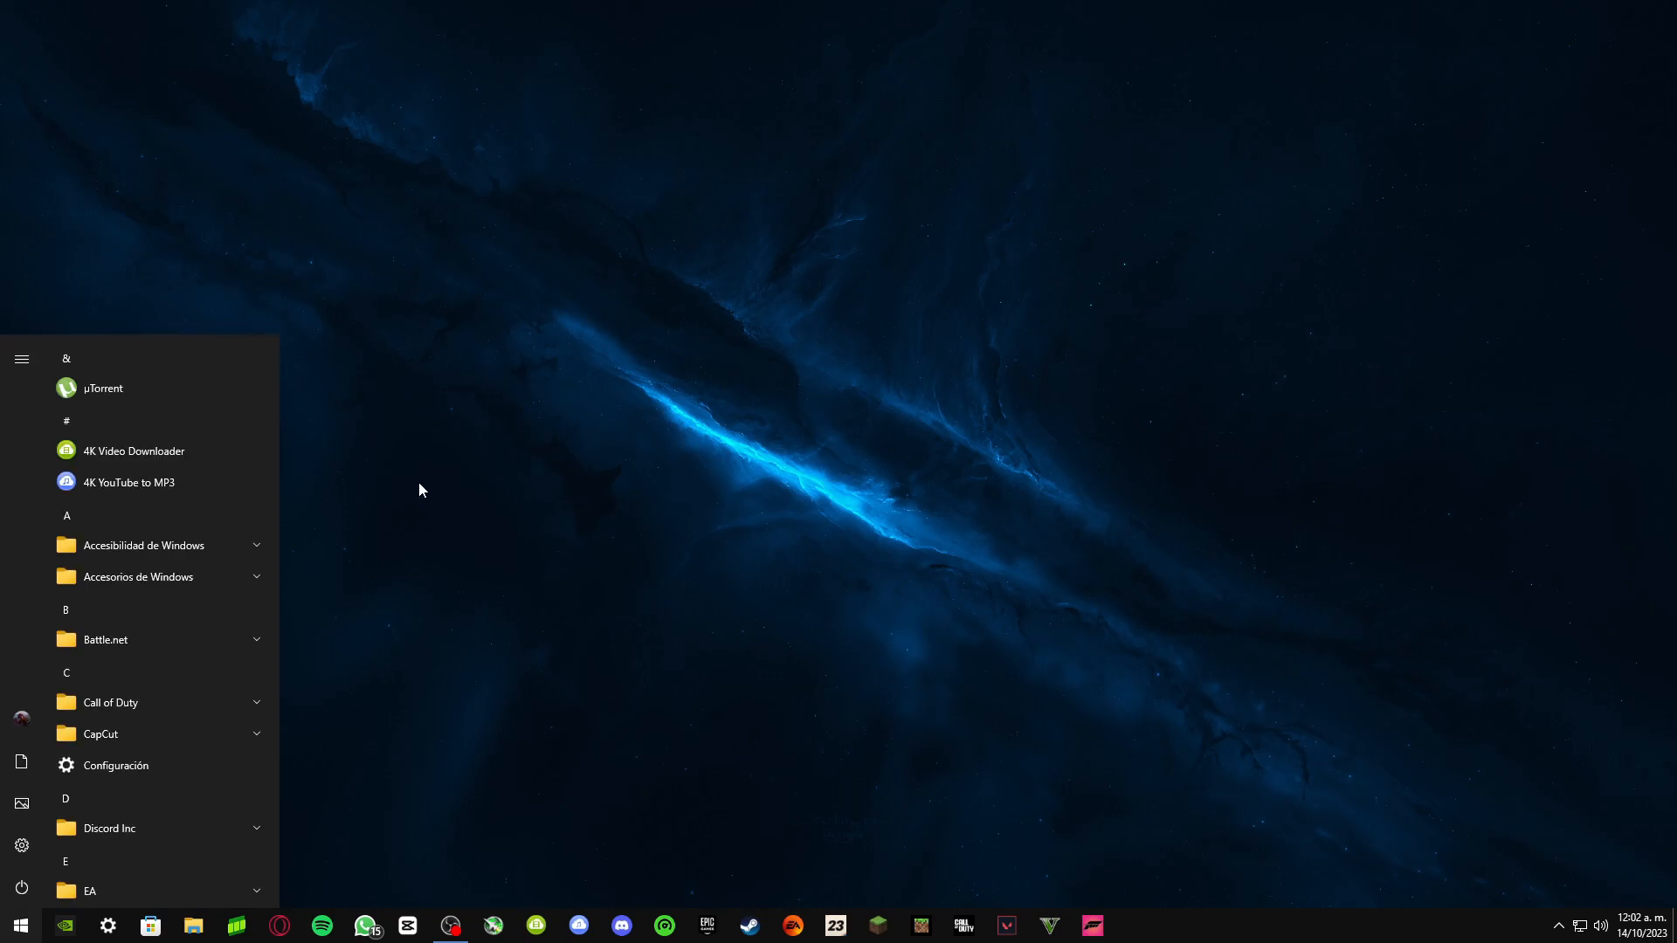
key(super)
key(super)
text(punt)
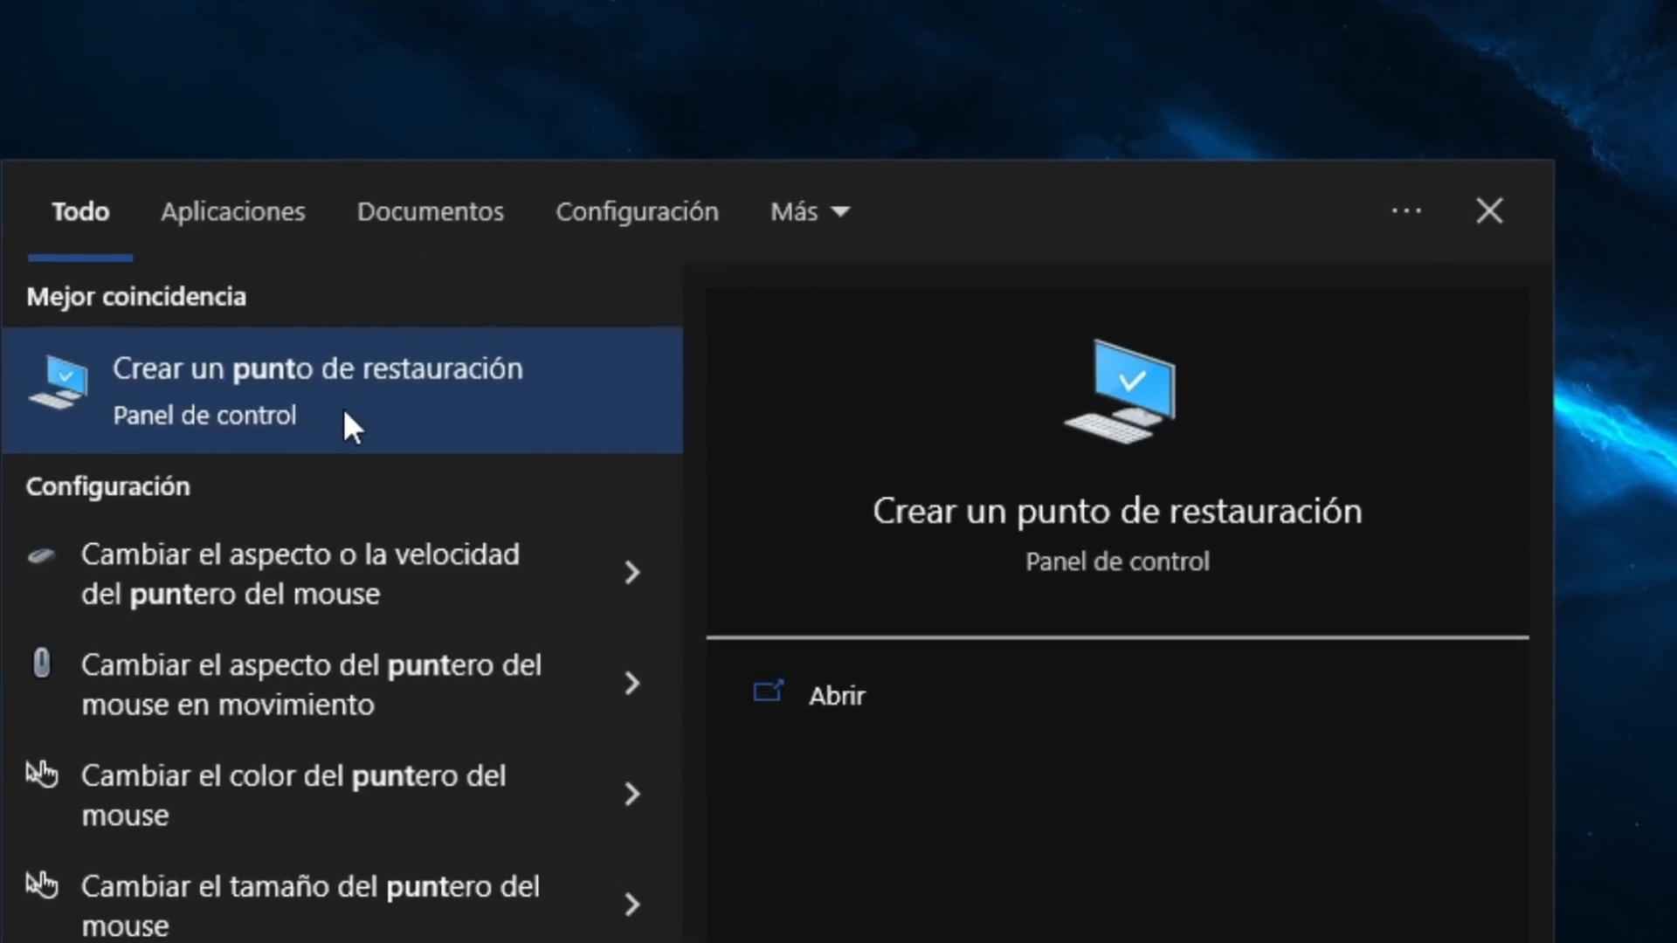
click(349, 421)
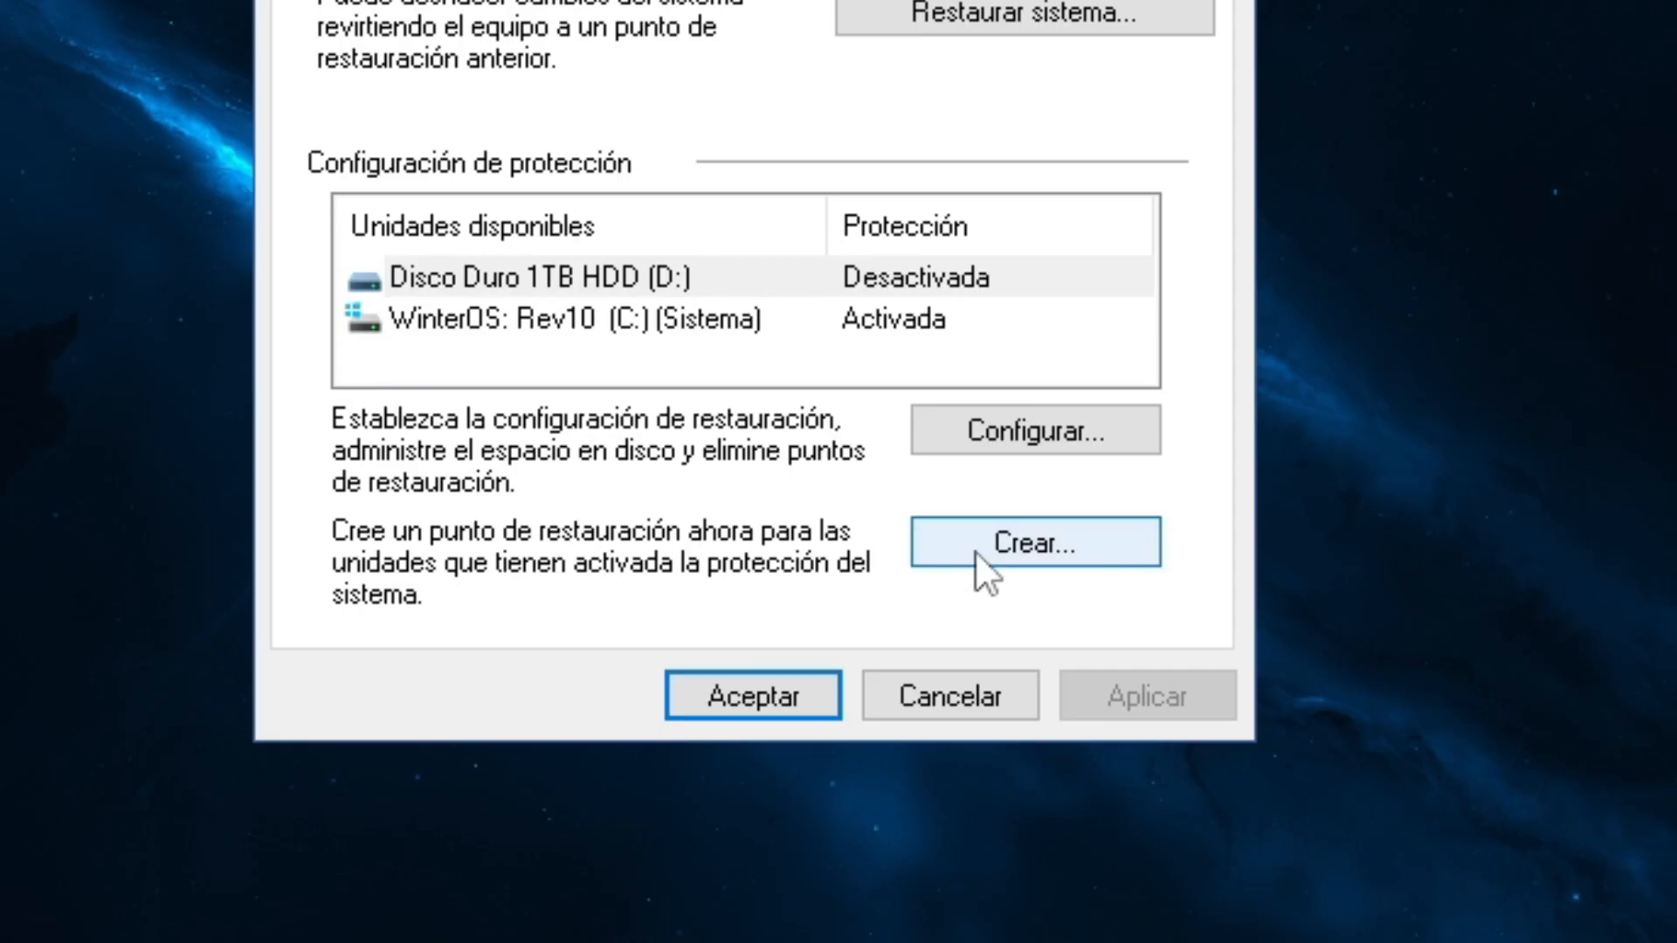
Step: Start a new restore point, describe it as 14/10/2023, and close the dialog without creating it
click(976, 552)
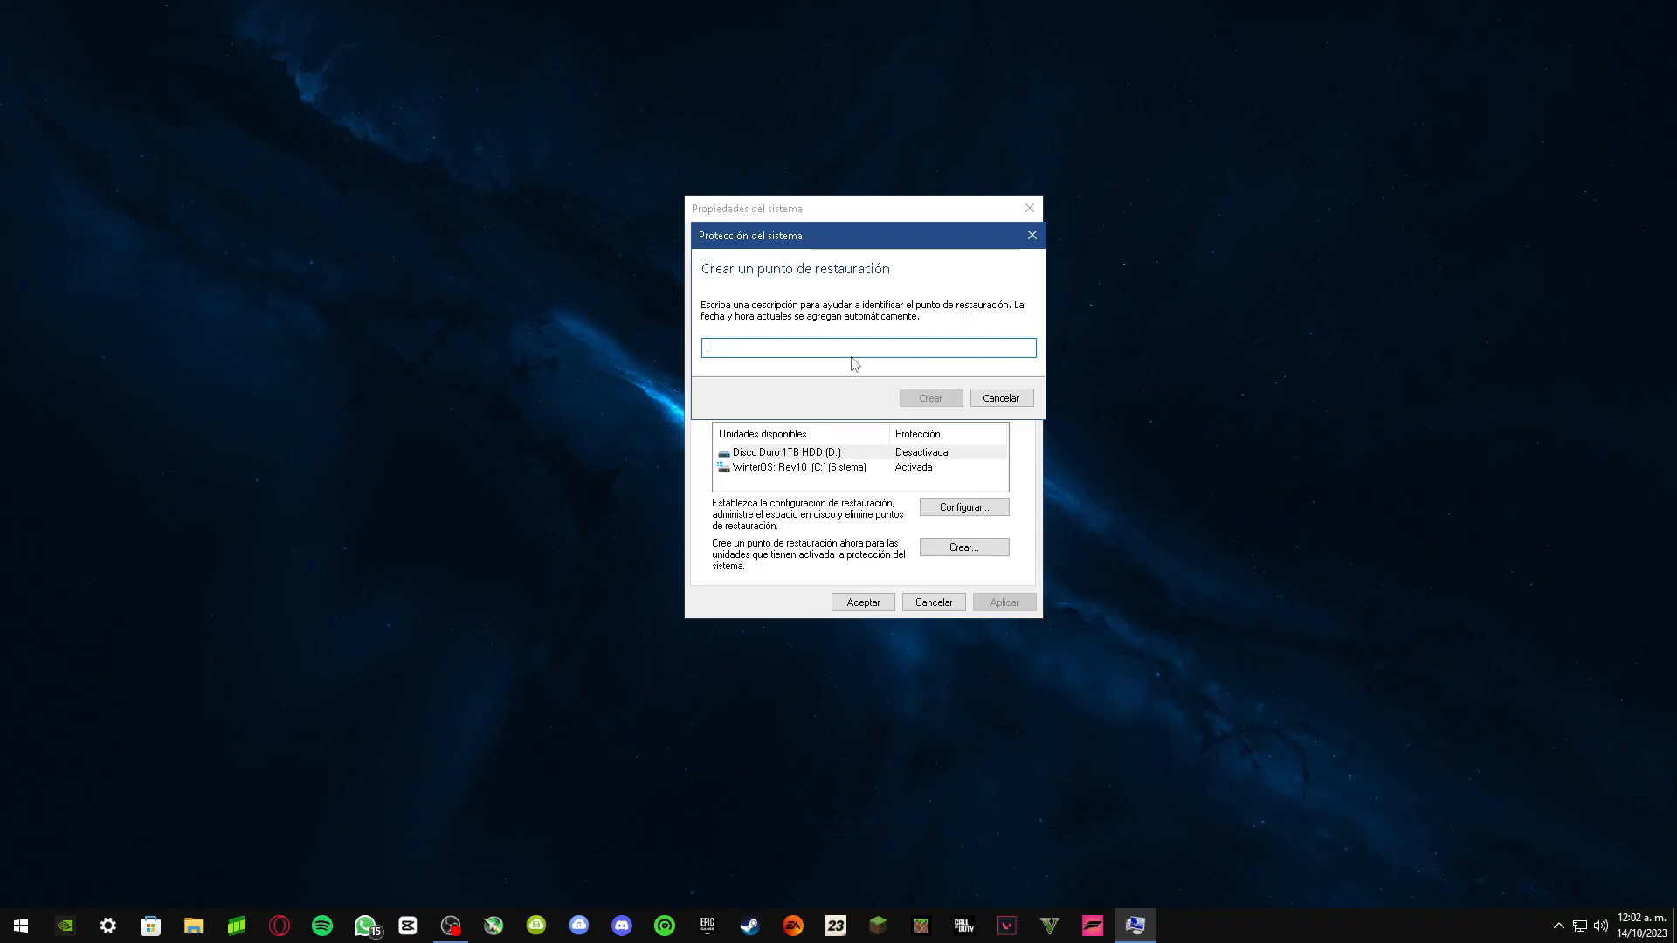
text(14)
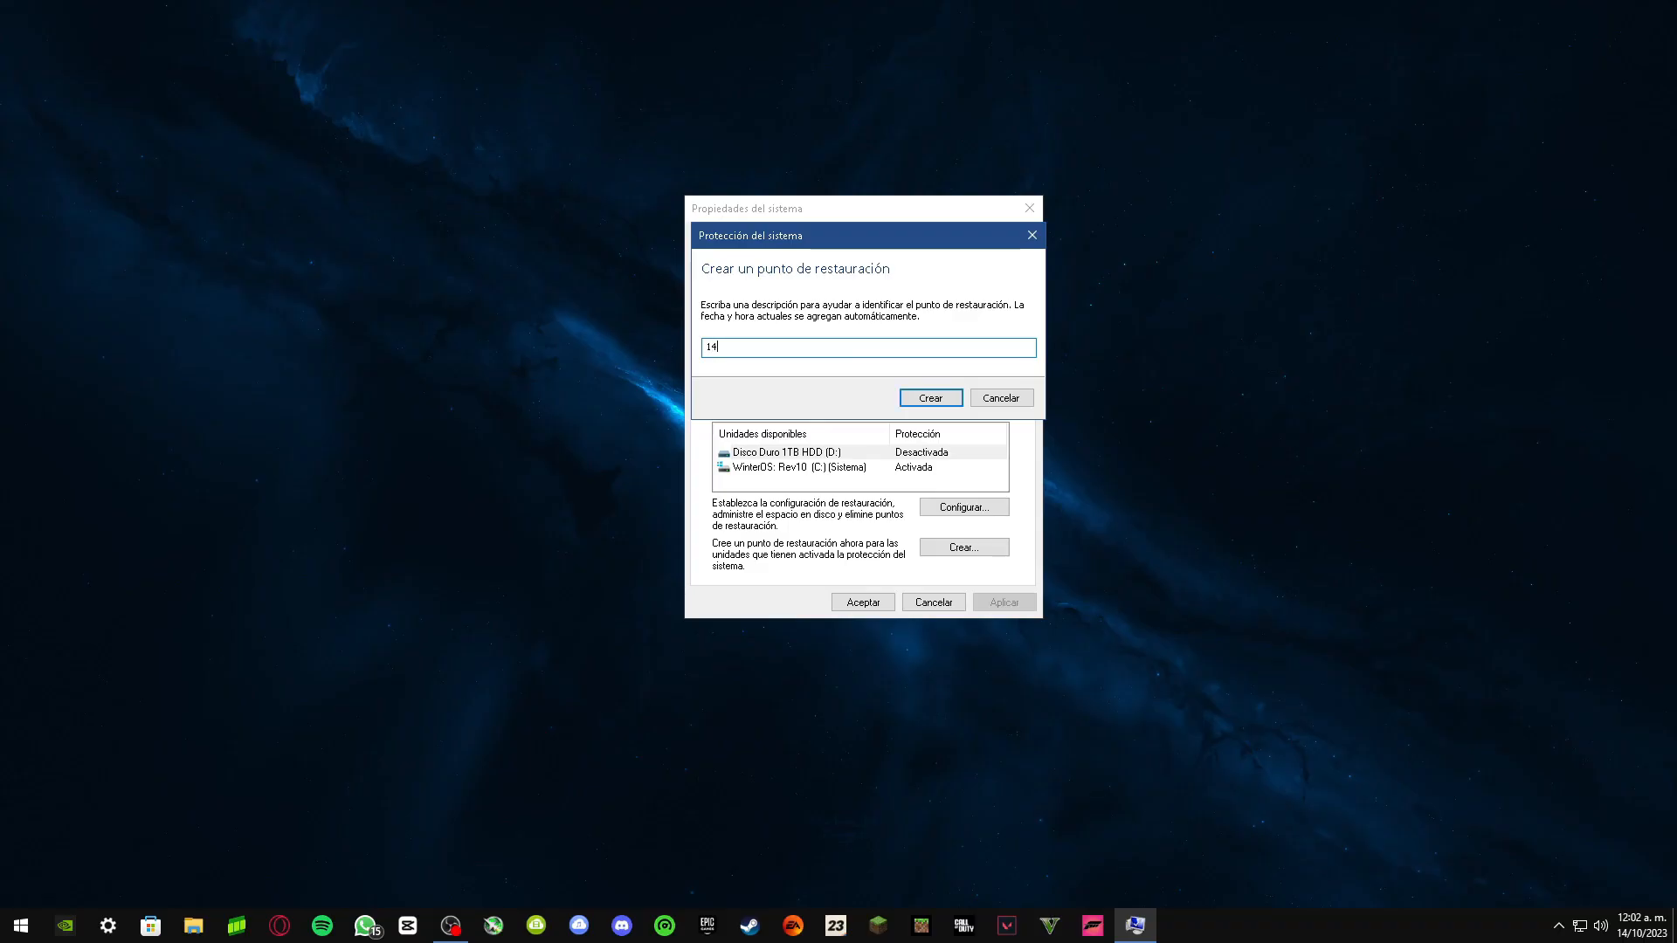
text(/)
text(10)
text(/2023)
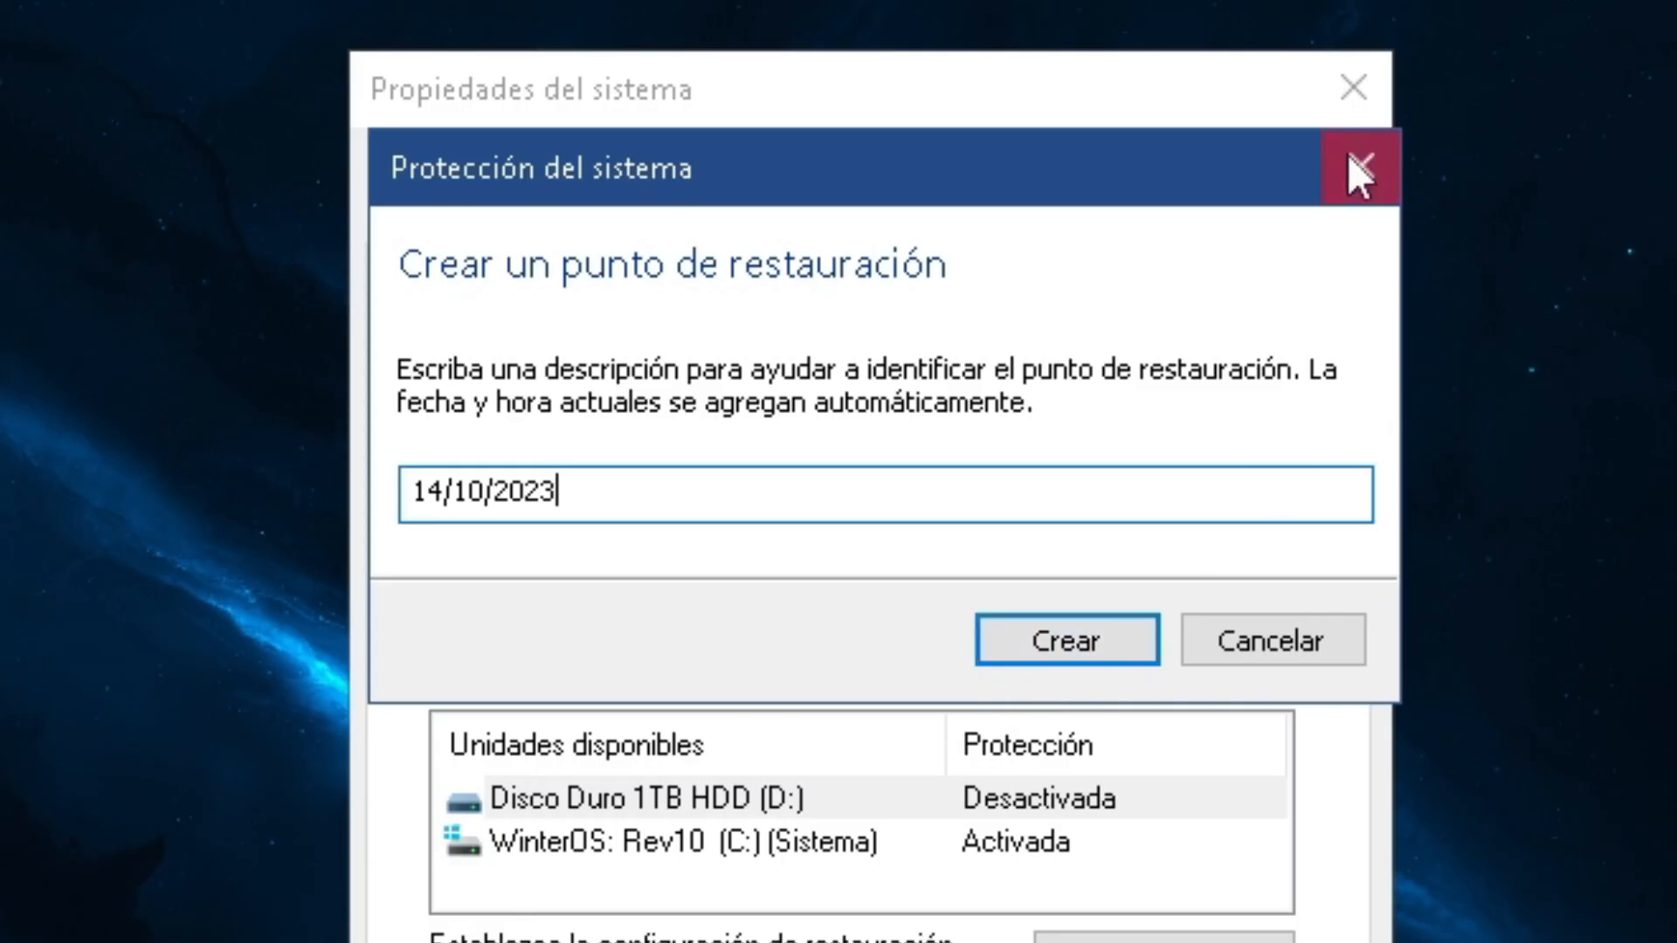
click(1360, 168)
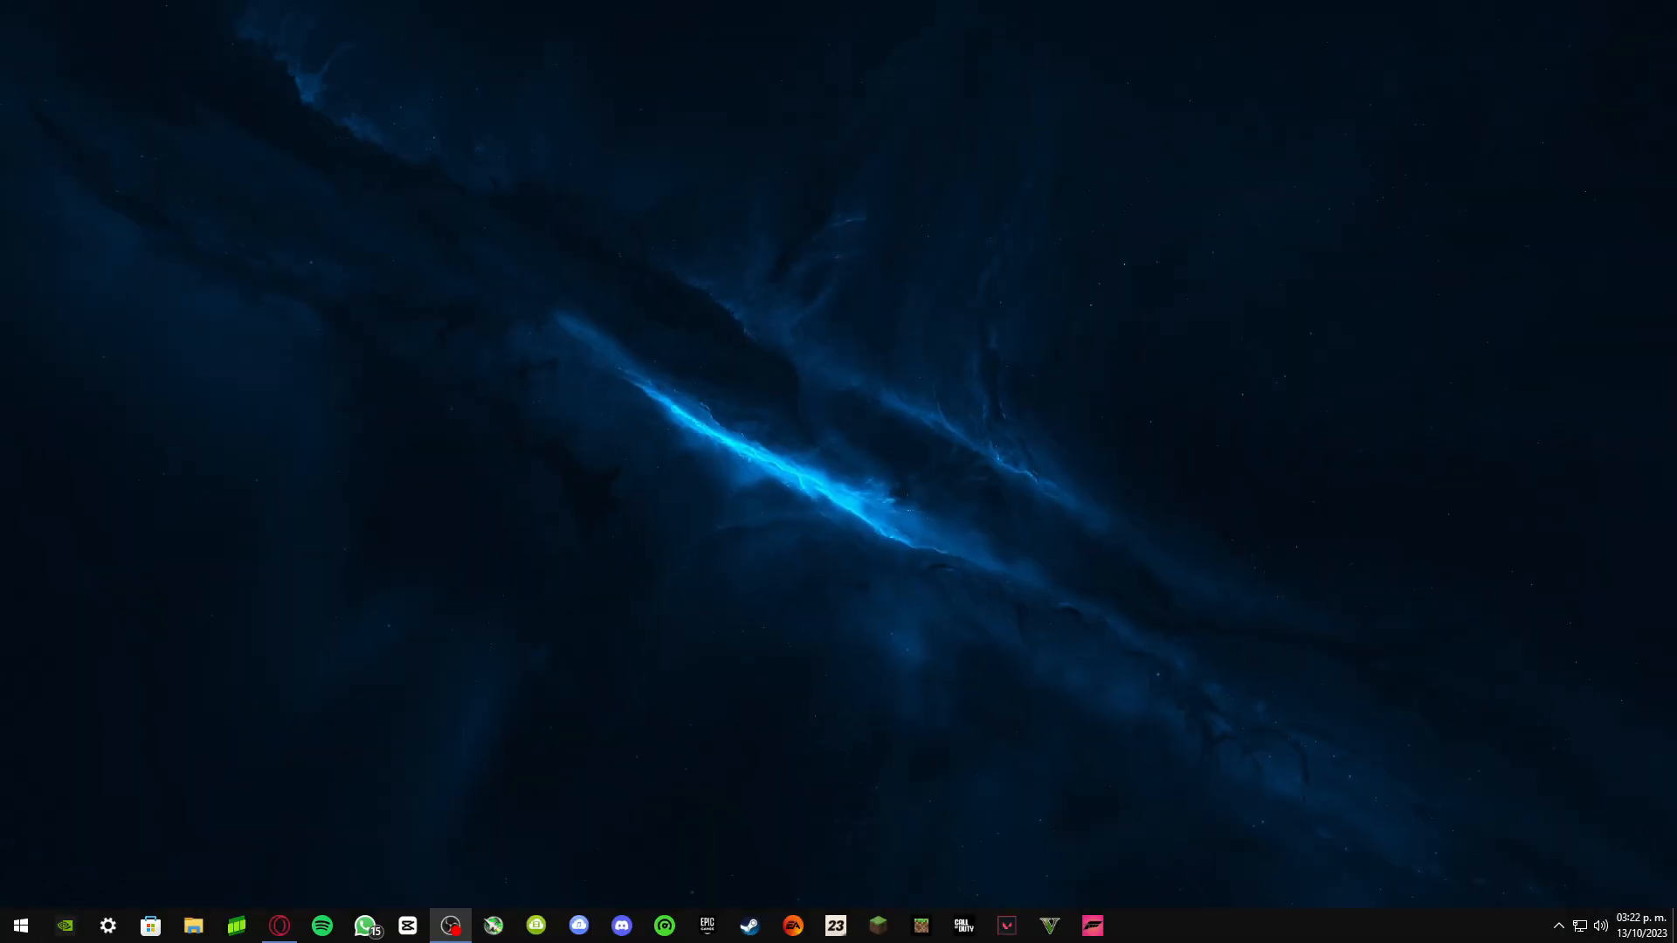
Step: Open Device Manager and expand the network adapters category
key(super)
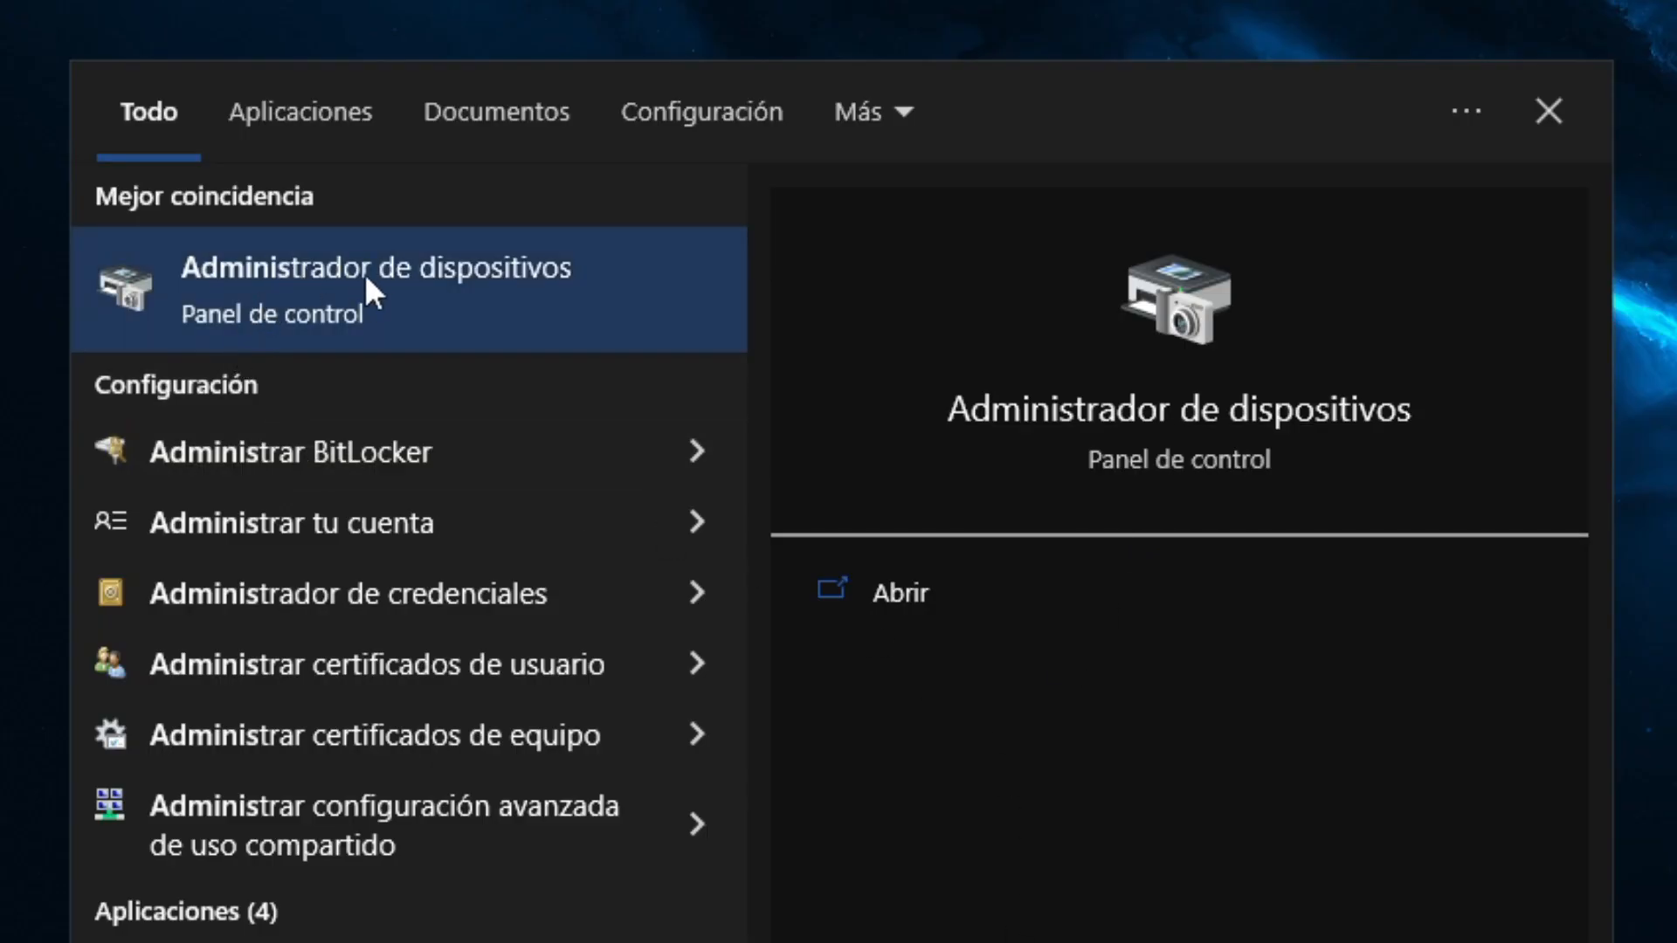
click(385, 323)
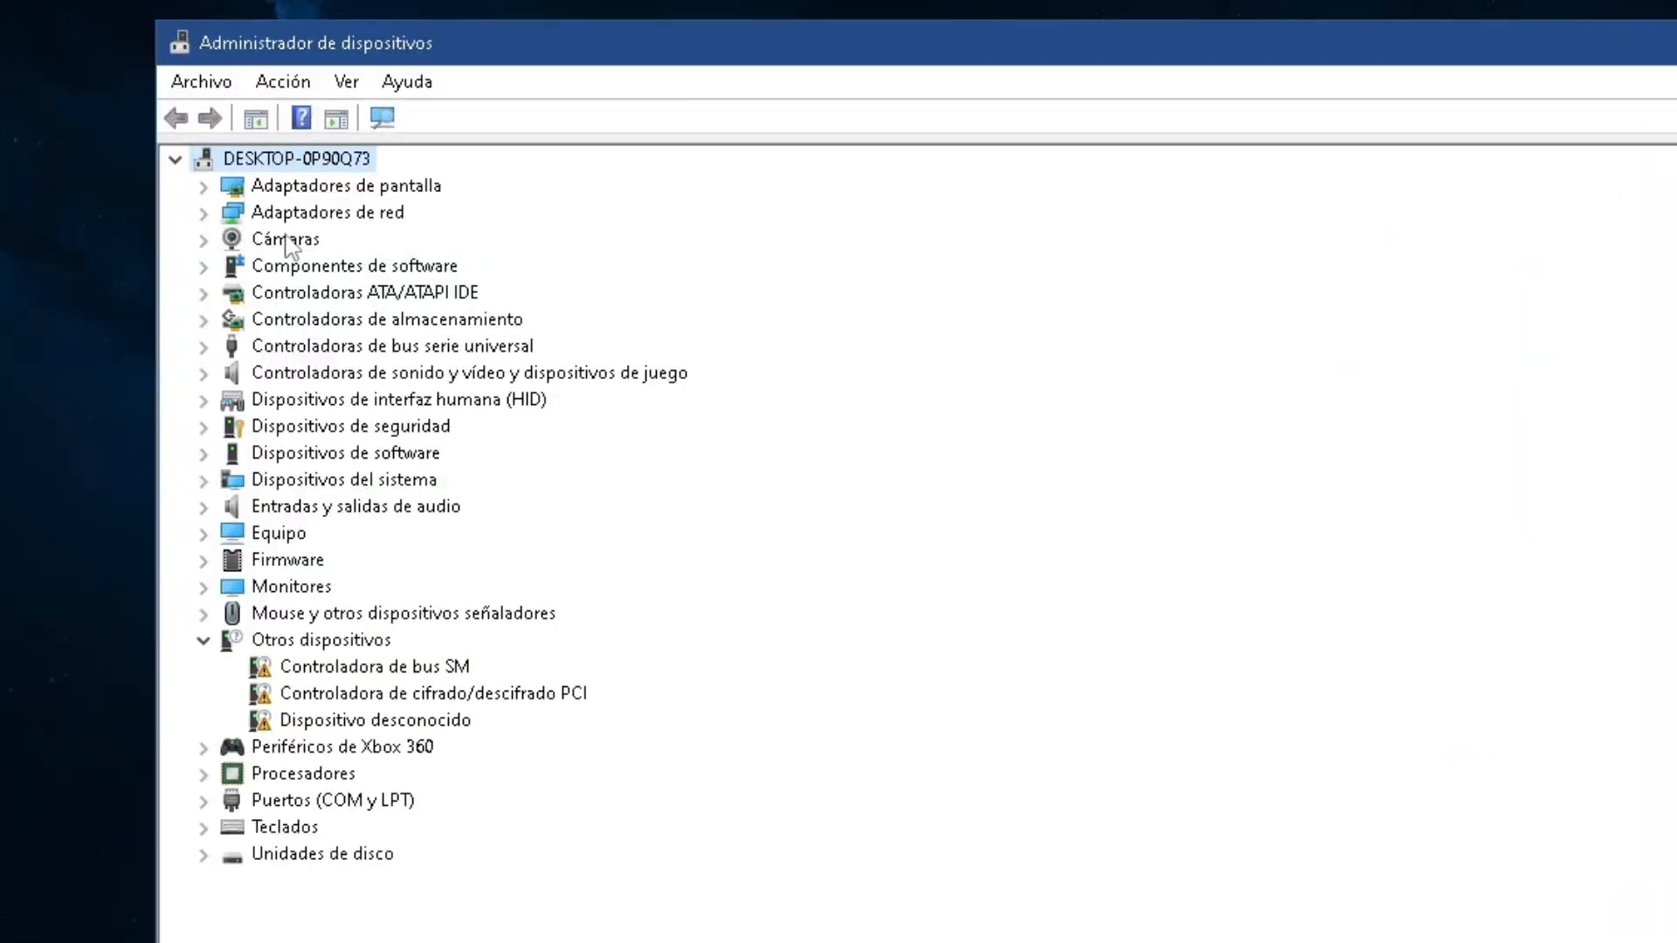
click(317, 215)
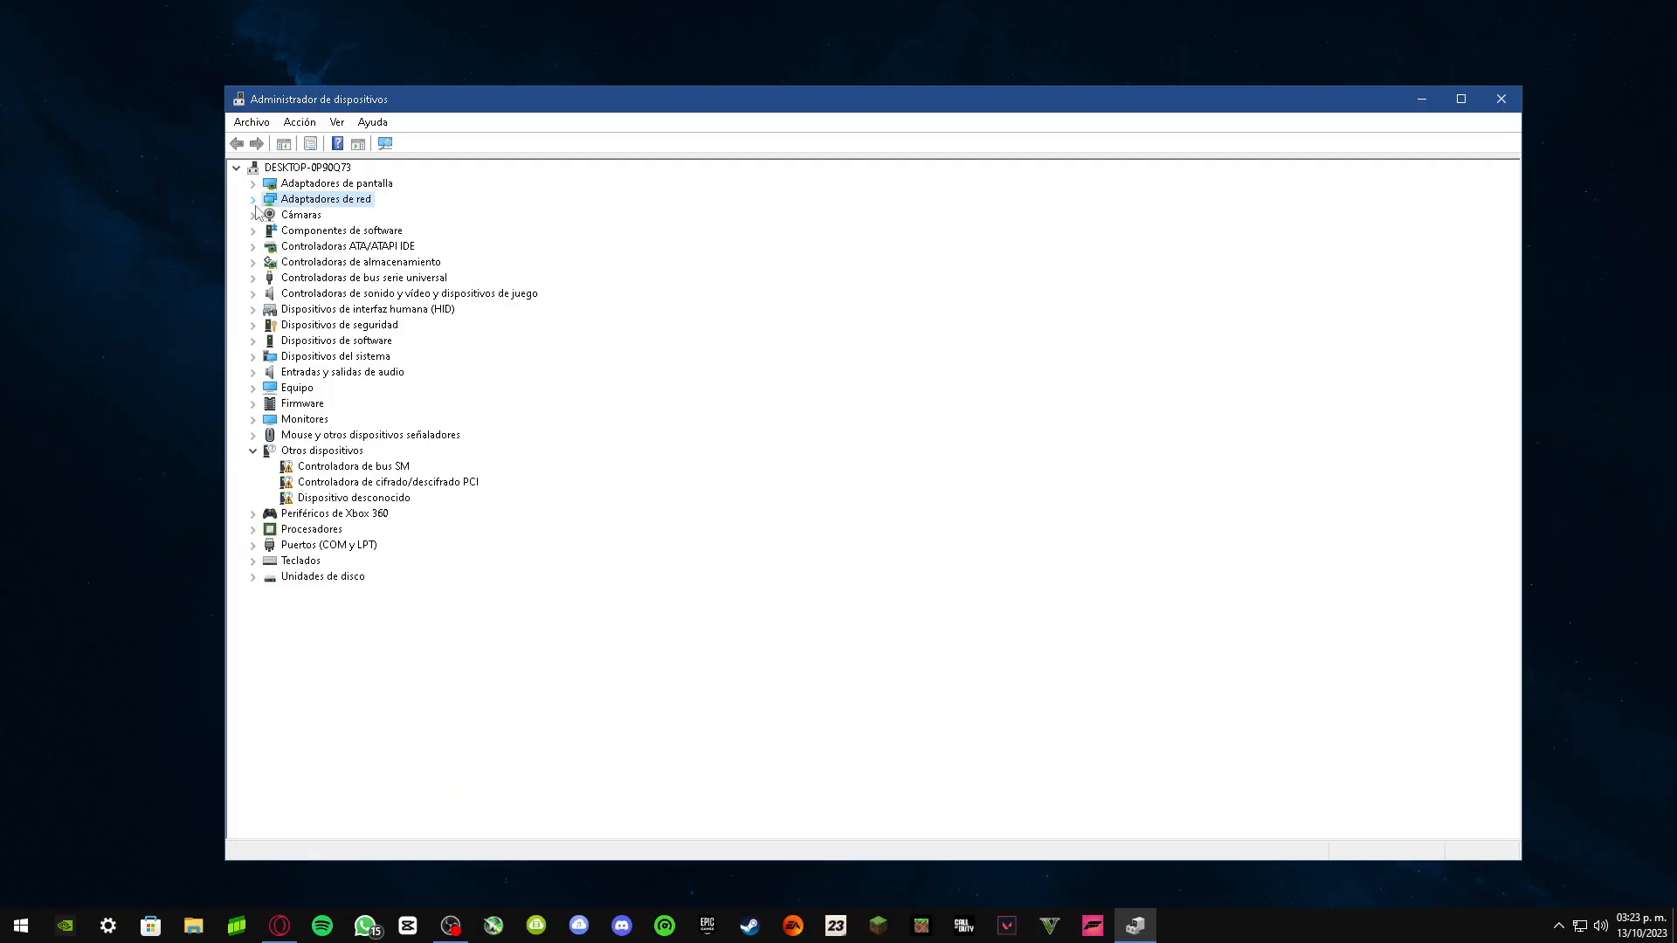
click(255, 204)
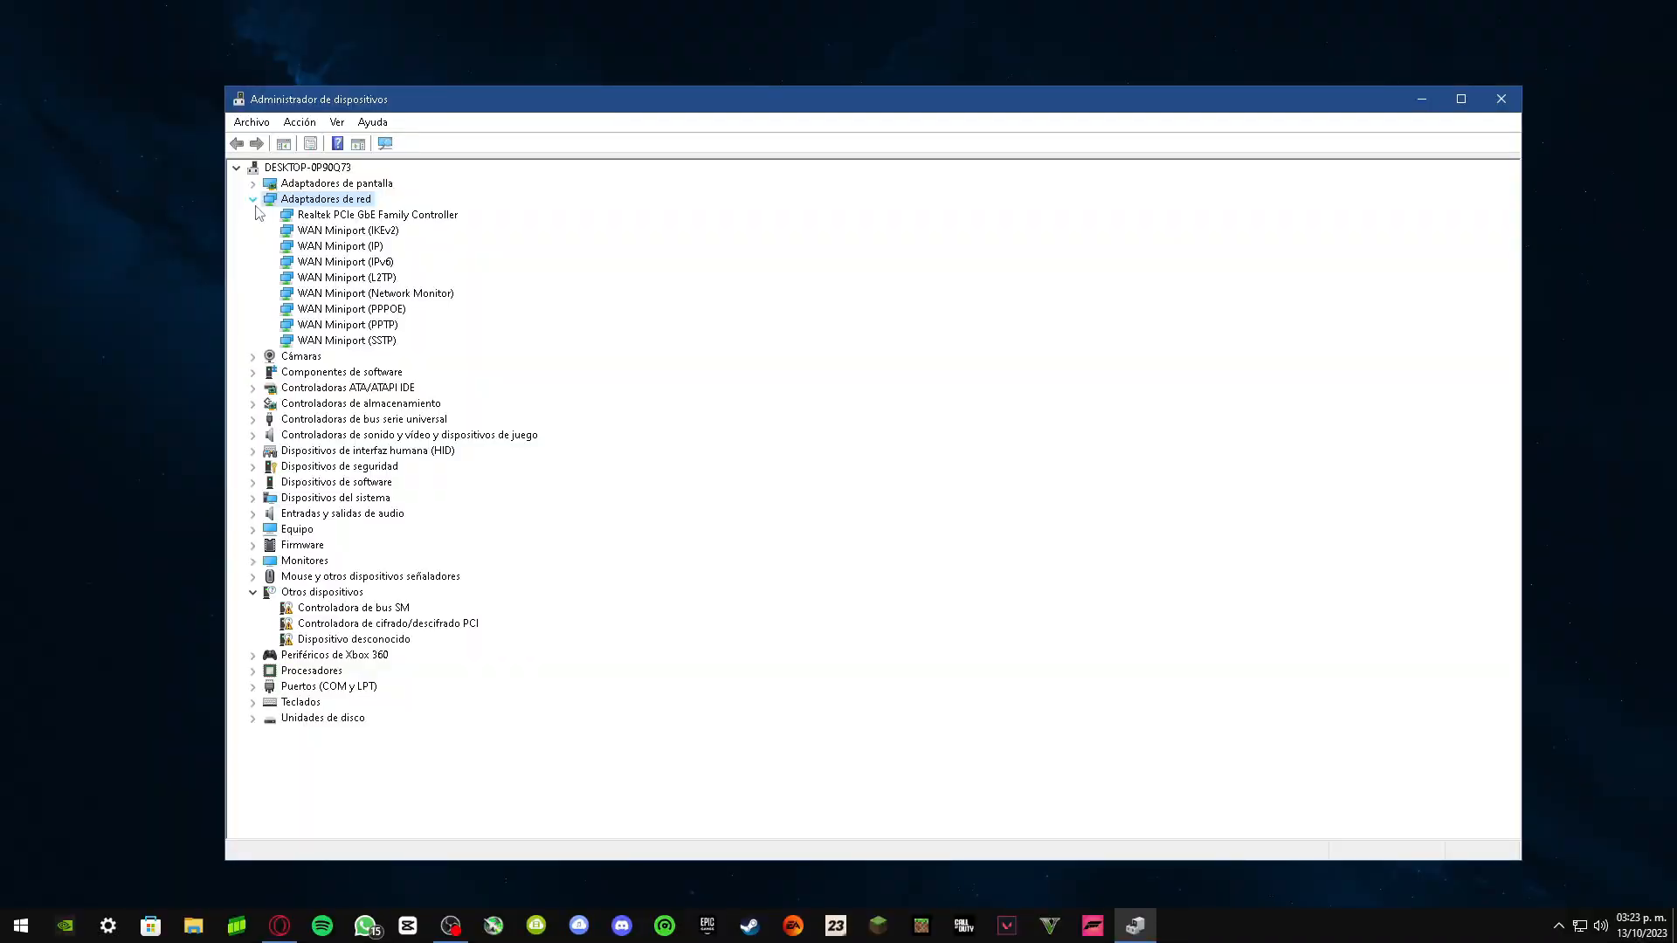
click(1421, 99)
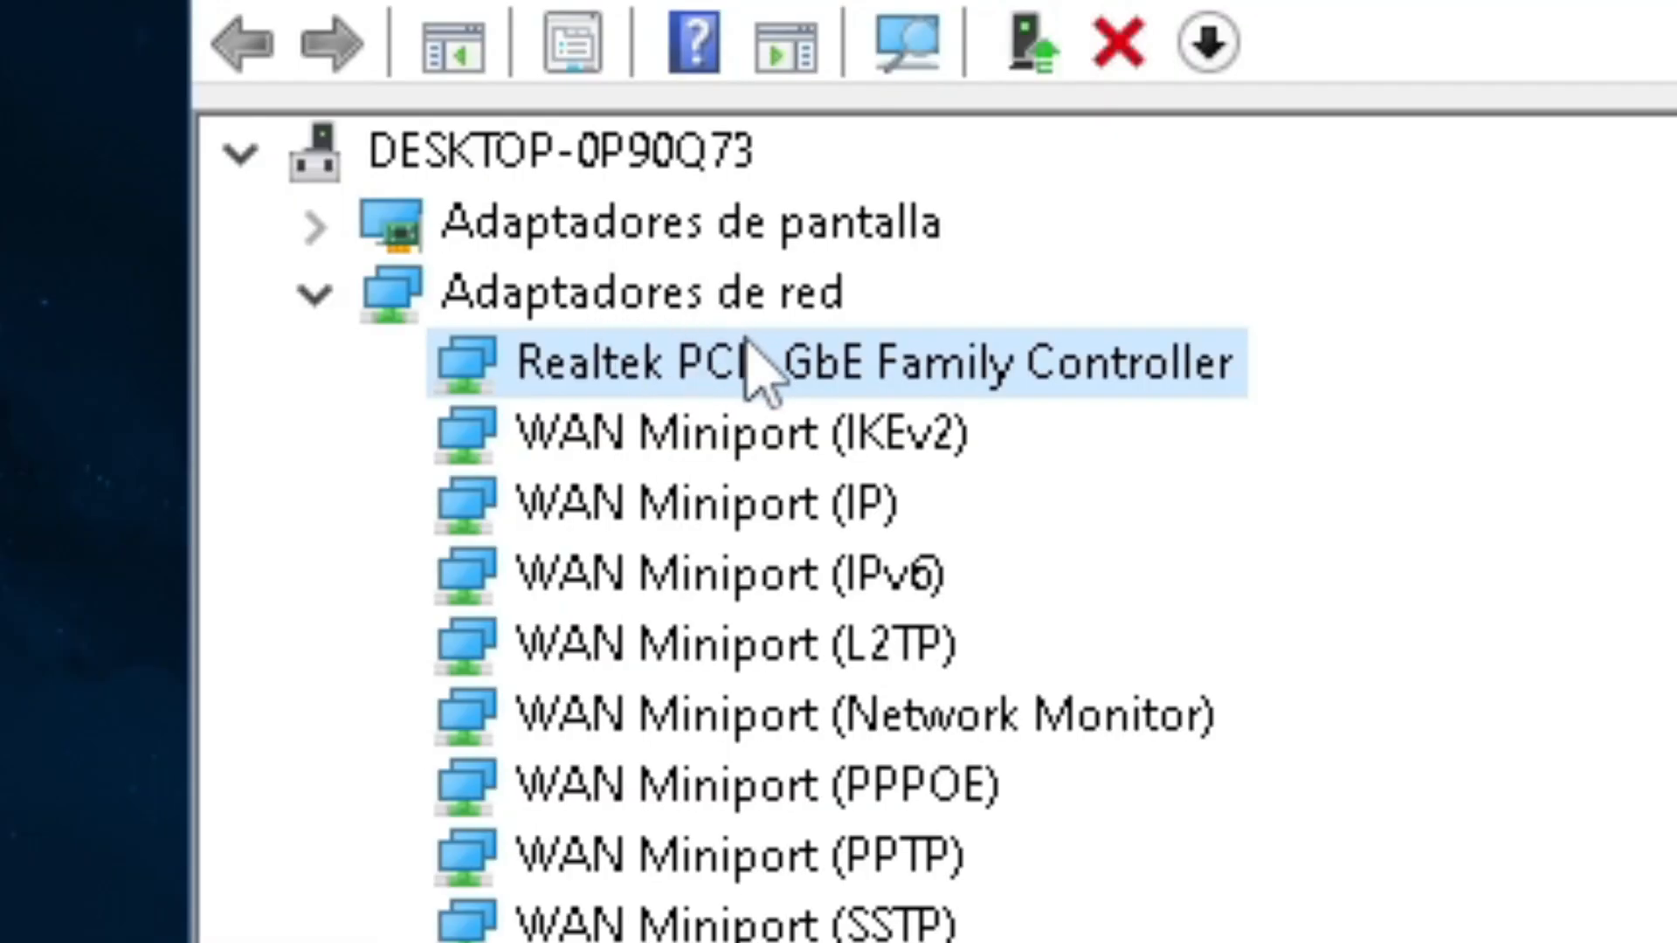
Step: Set the Speed & Duplex property of the Realtek PCIe GbE Family Controller to 1.0 Gbps Full Duplex and accept the change
right_click(633, 330)
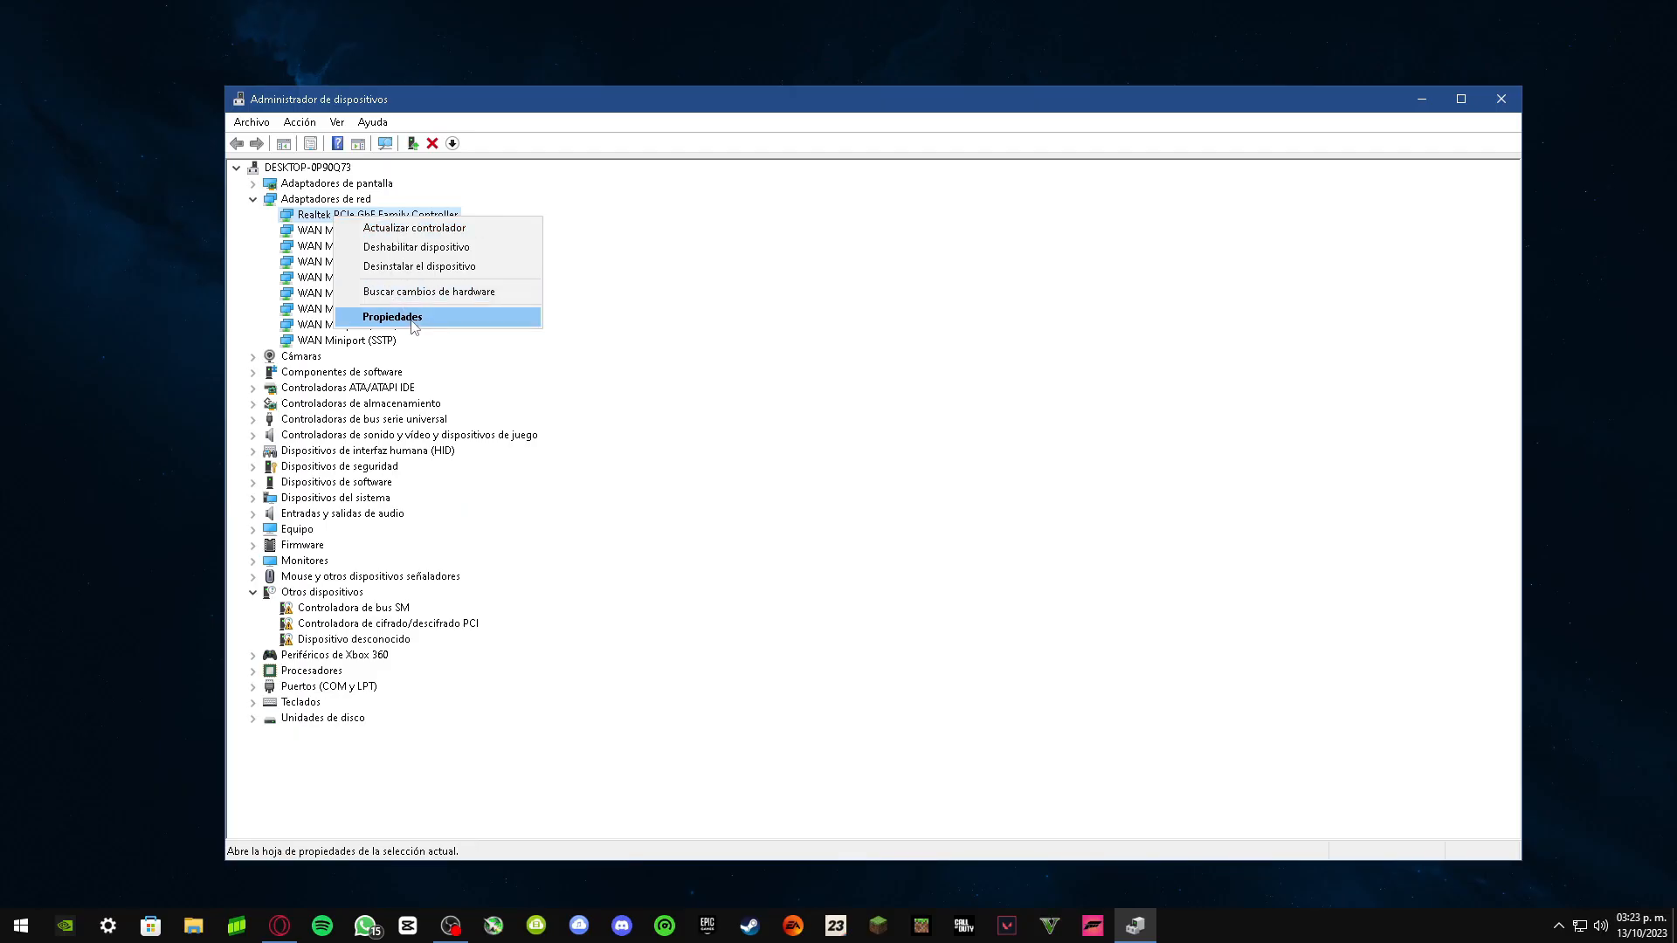
click(699, 519)
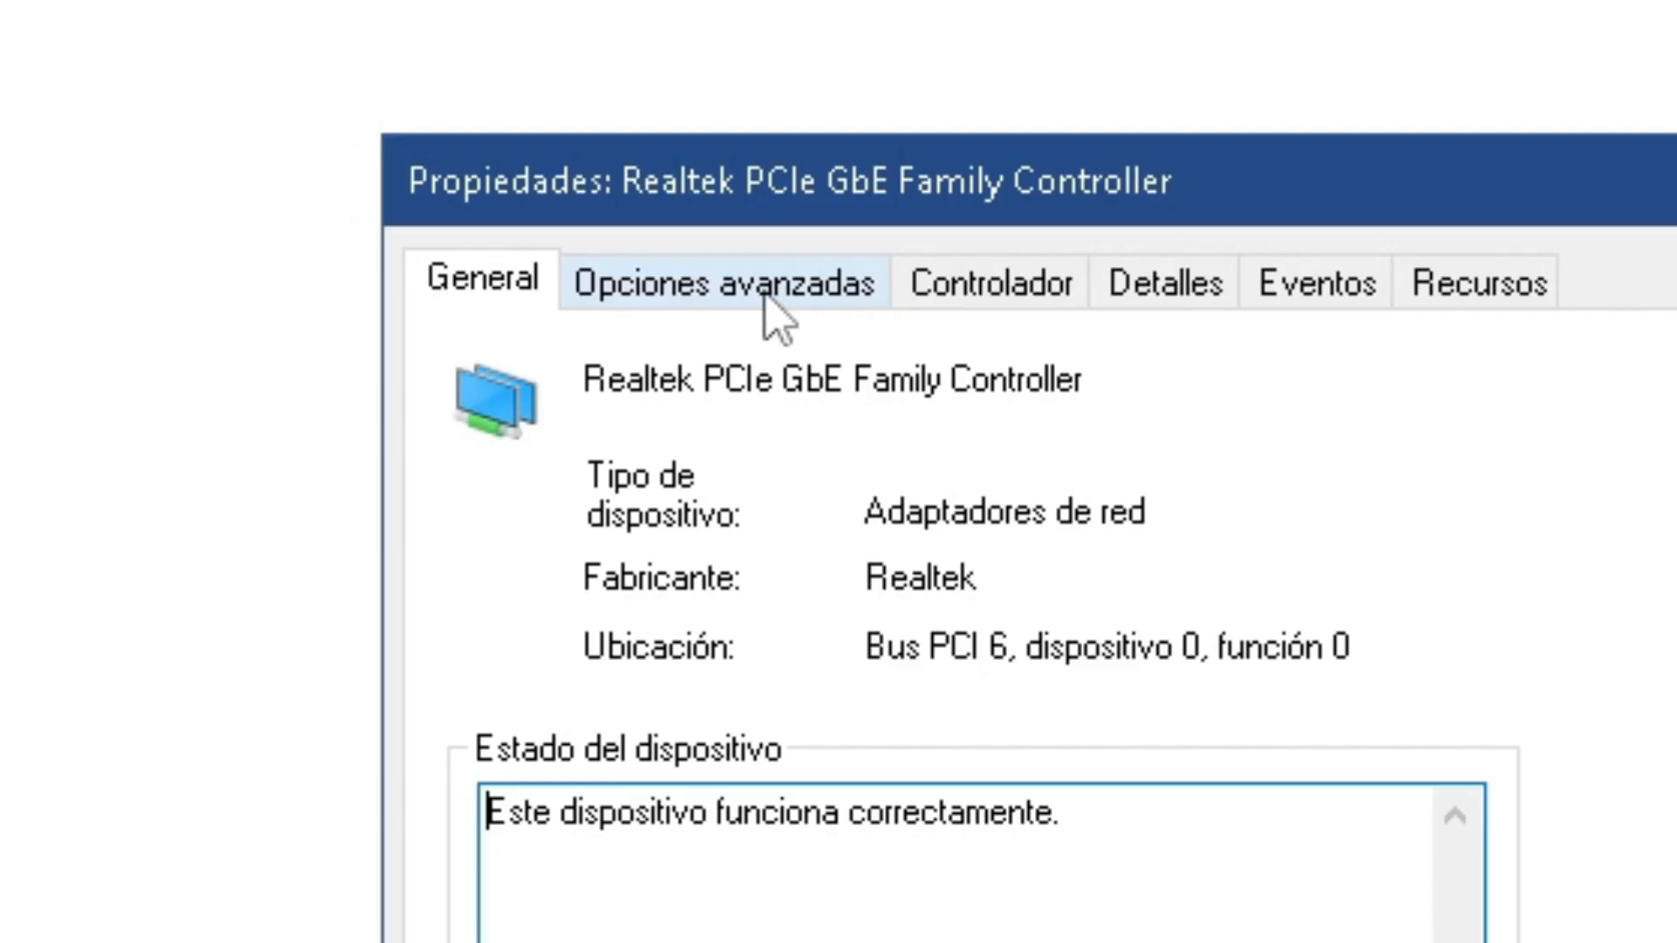
click(760, 320)
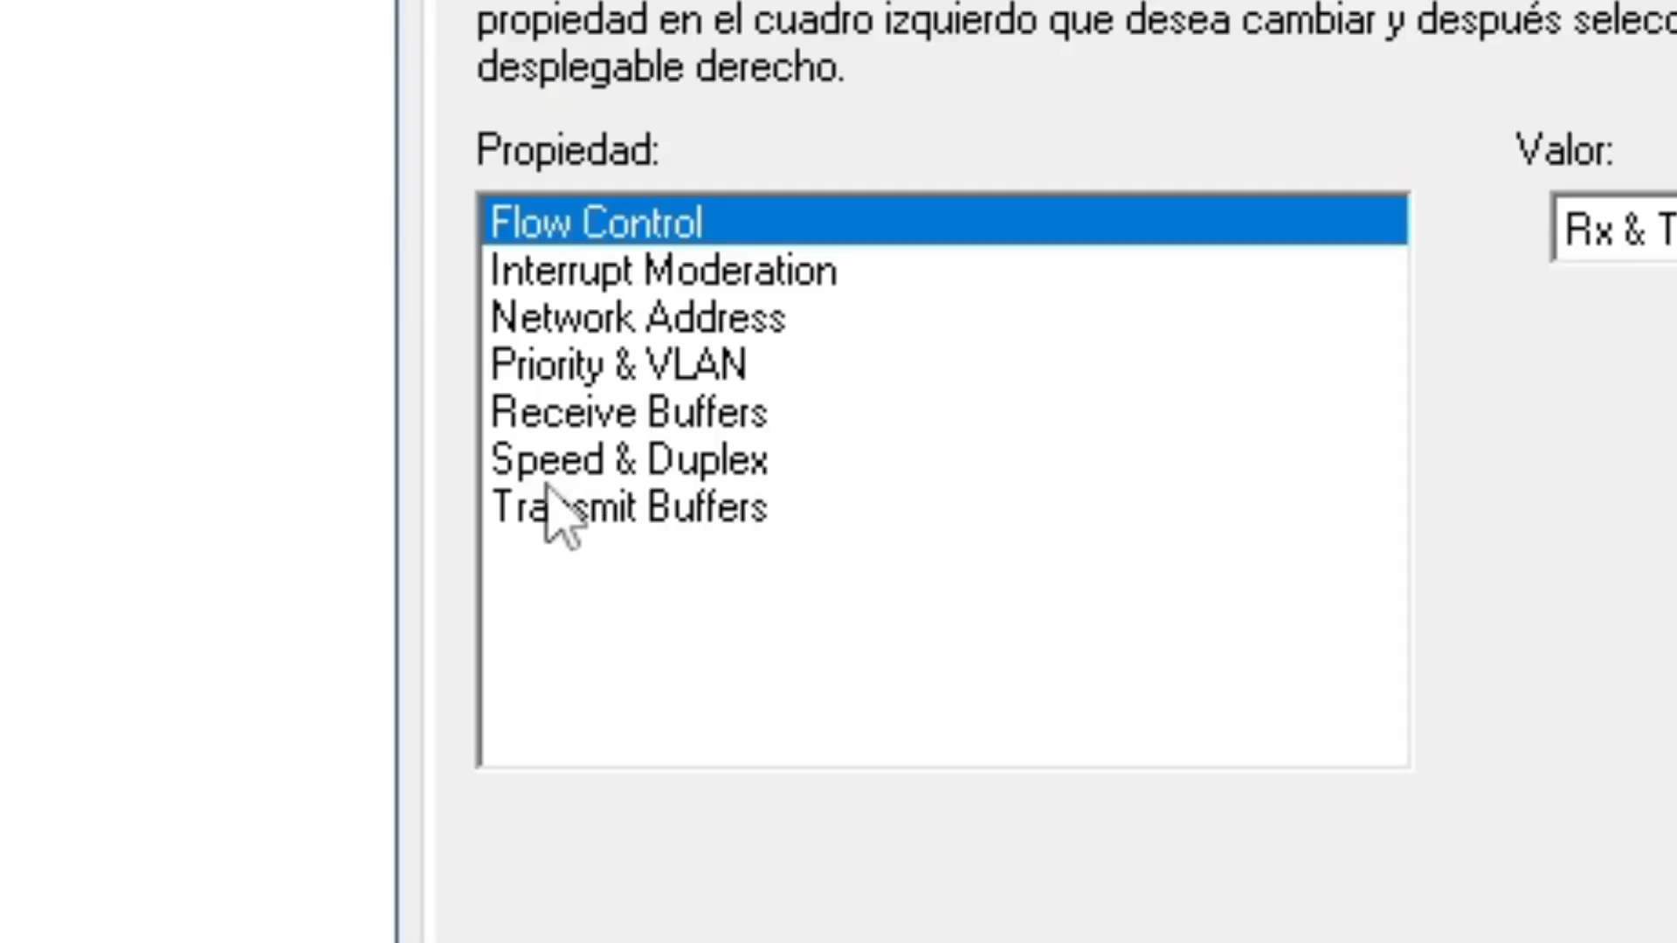
click(477, 776)
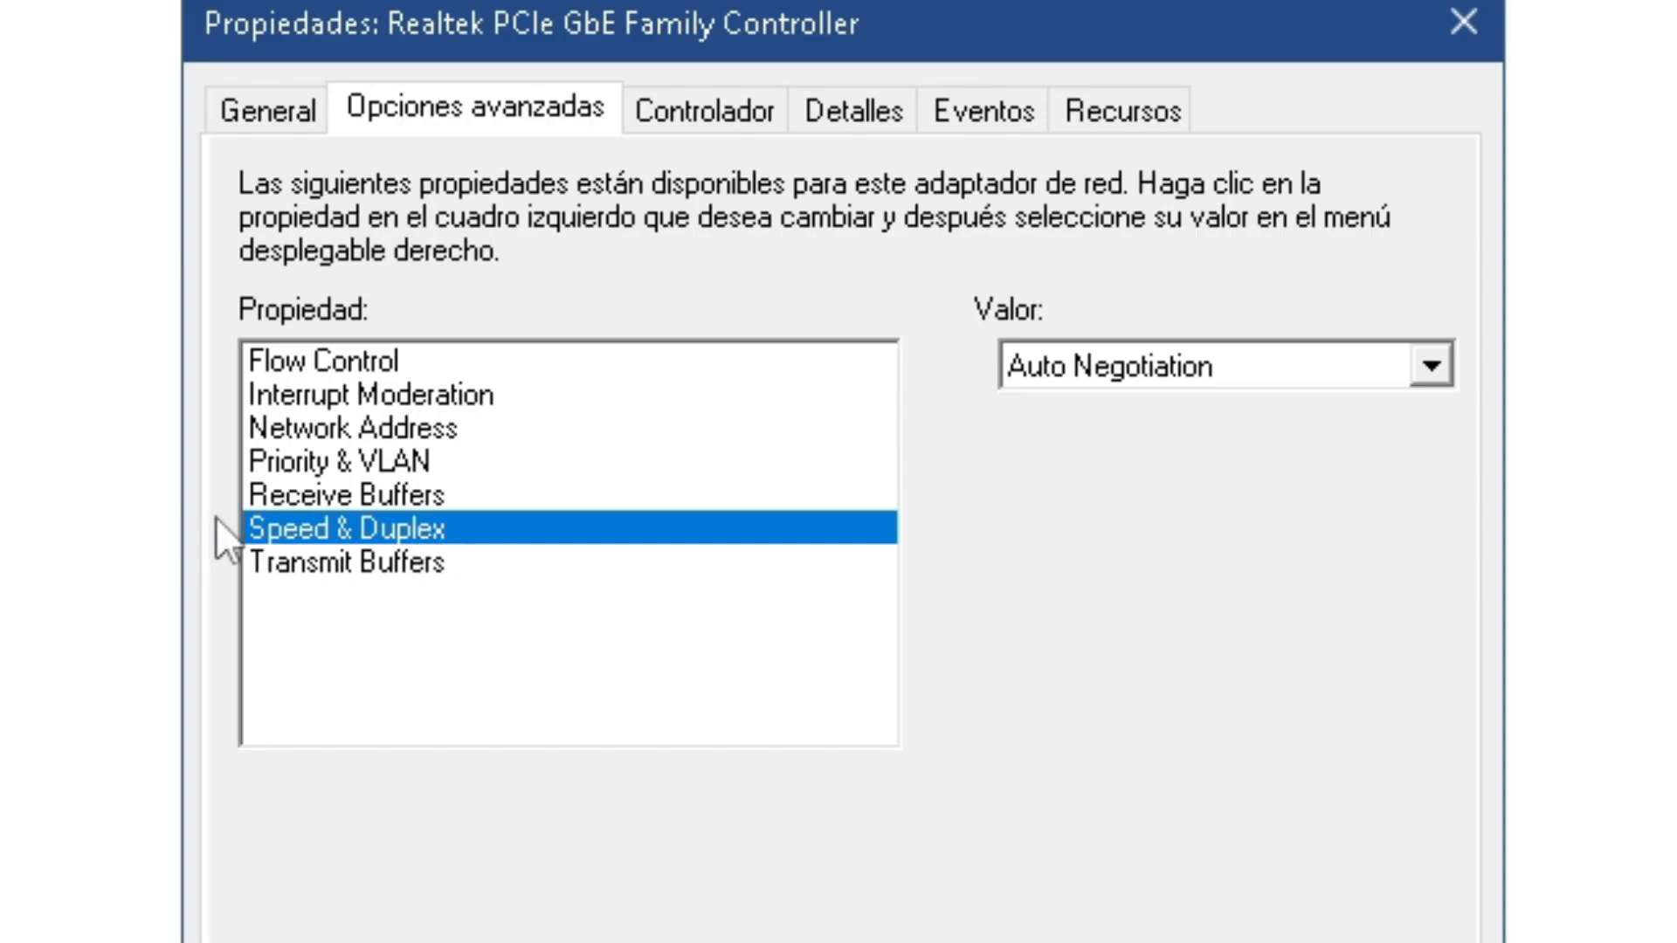
click(1616, 229)
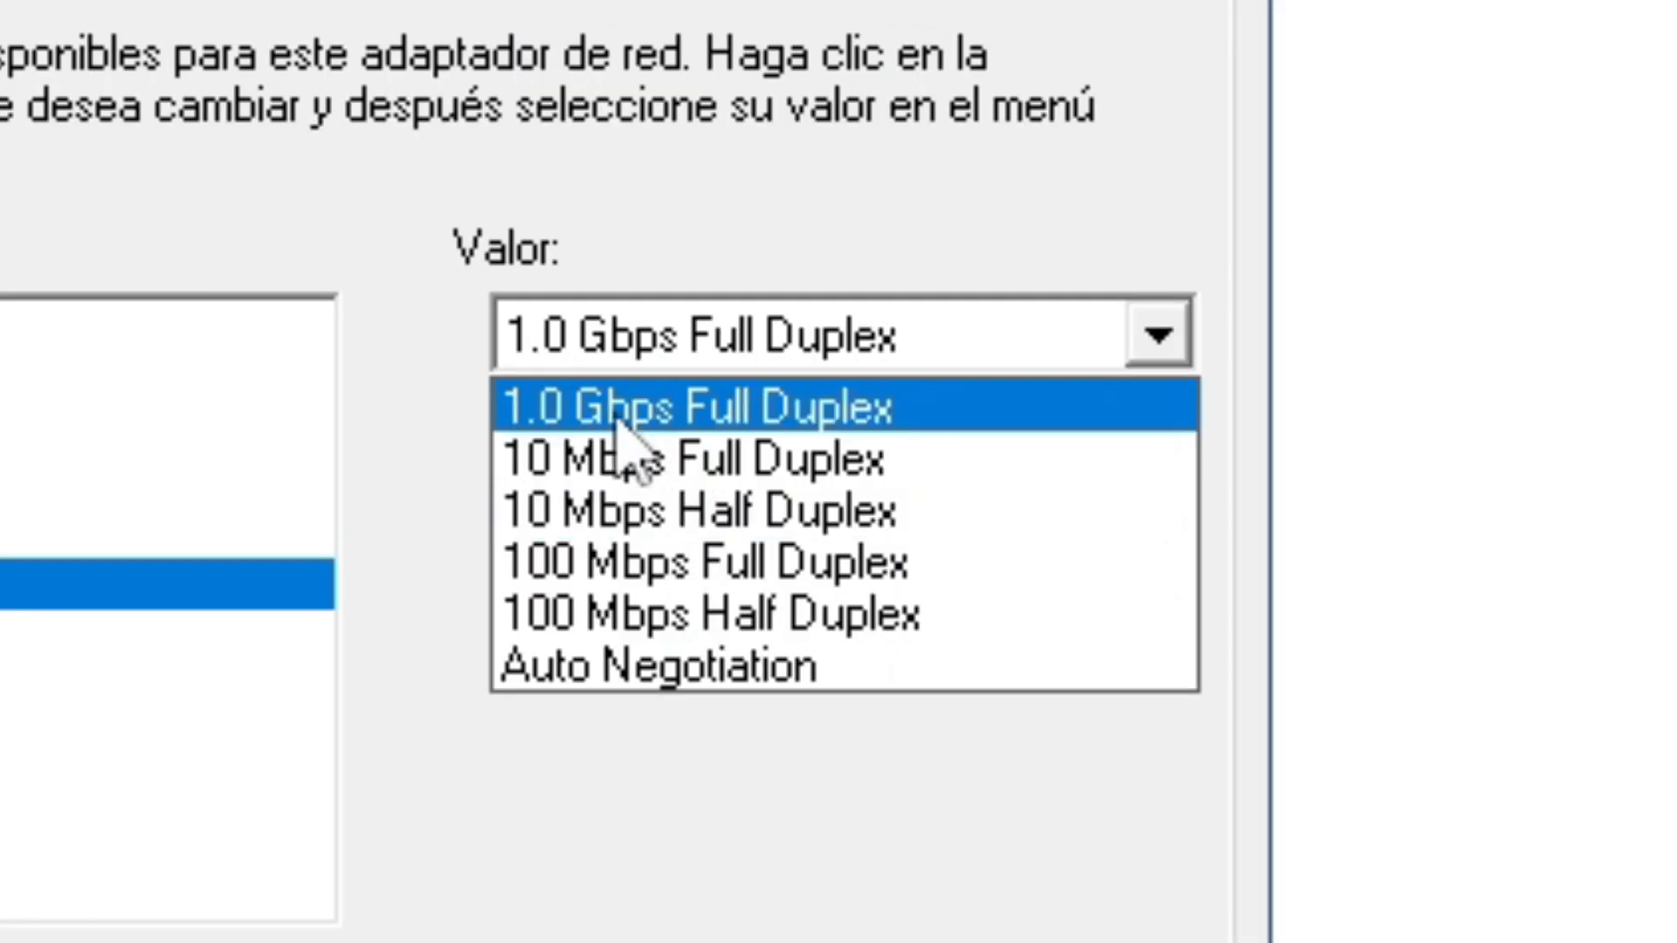
click(605, 411)
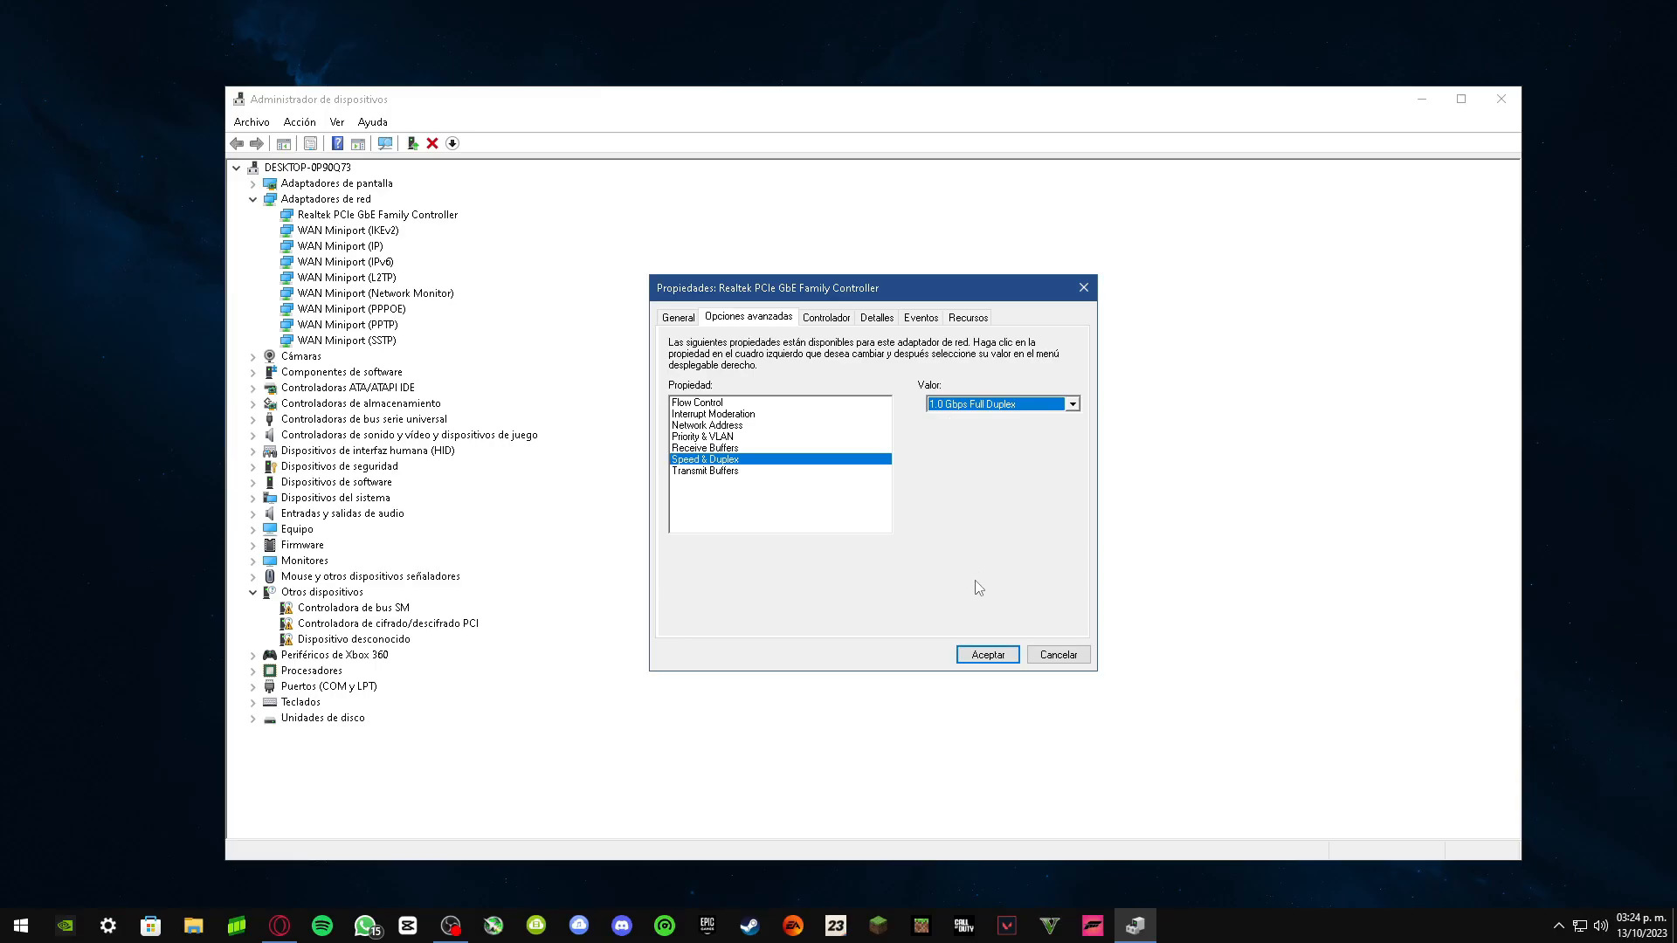
click(988, 655)
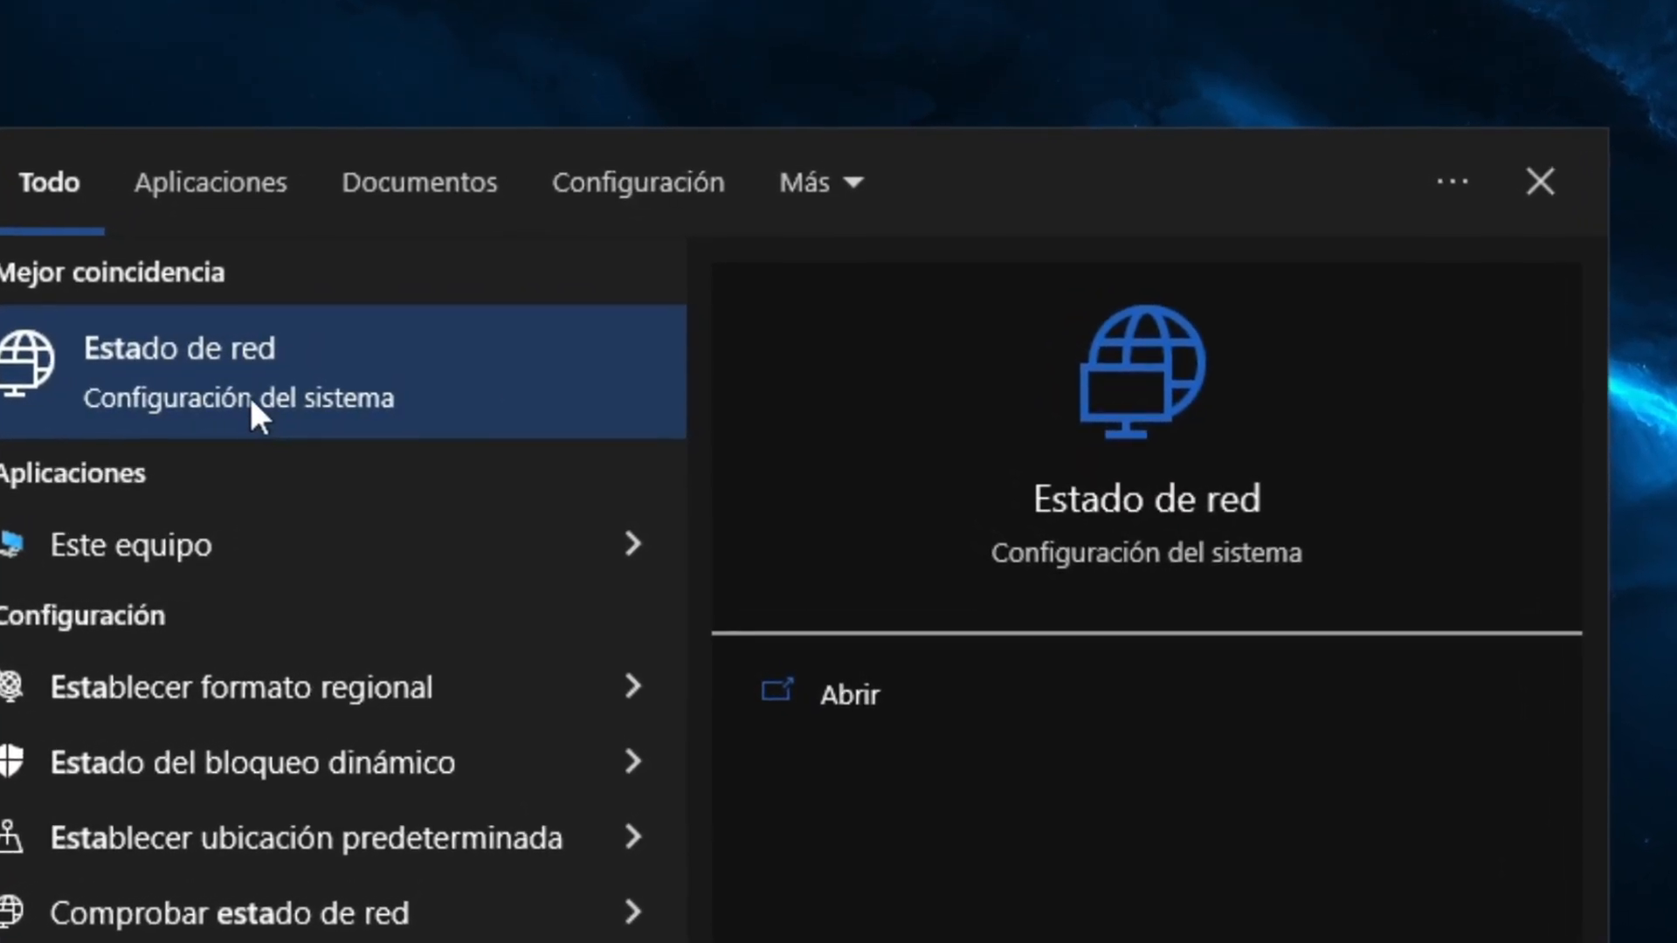
Step: Open the Internet Protocol version 4 (TCP/IPv4) properties of the Ethernet connection from the network status adapter options
click(254, 410)
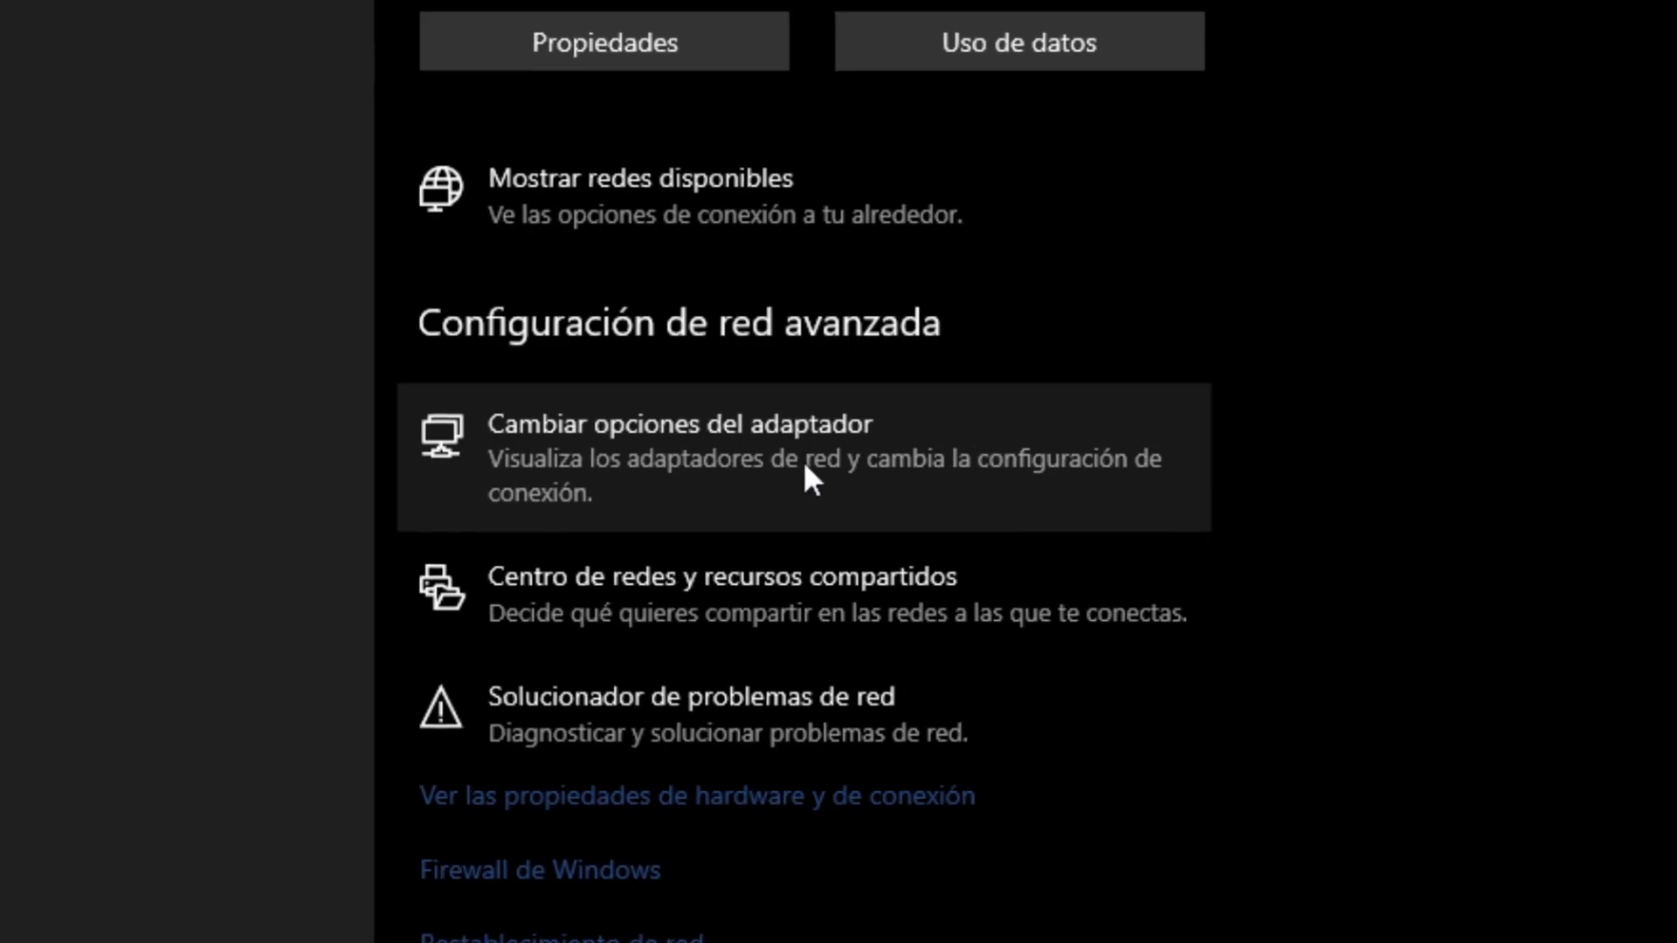
click(797, 485)
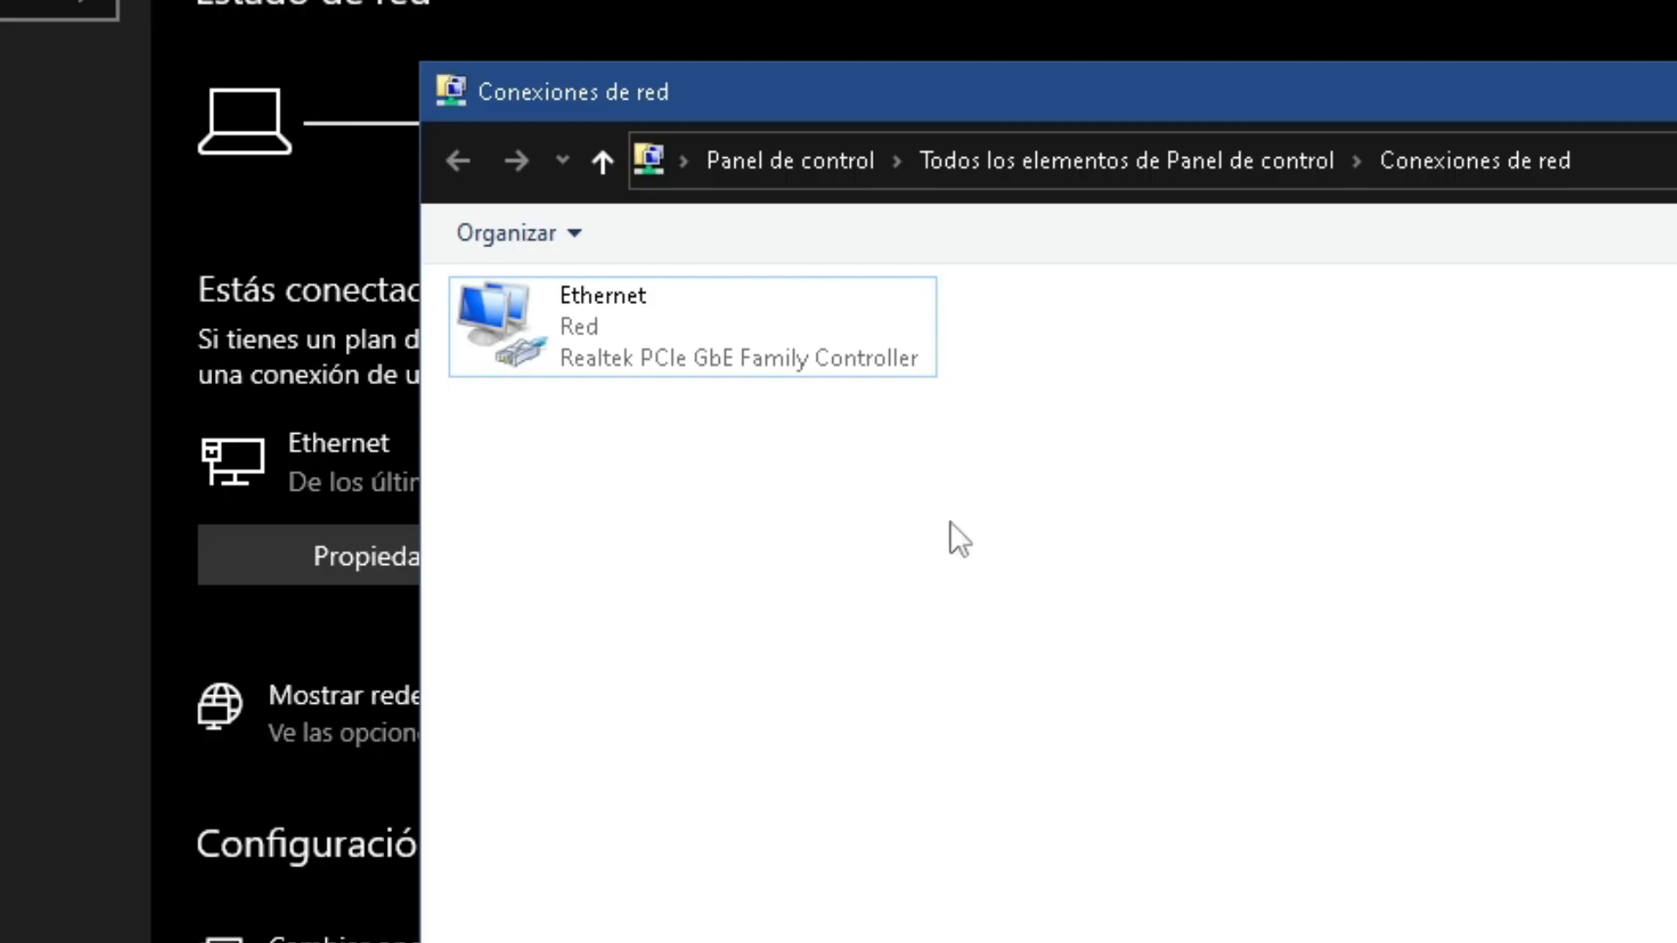
right_click(745, 348)
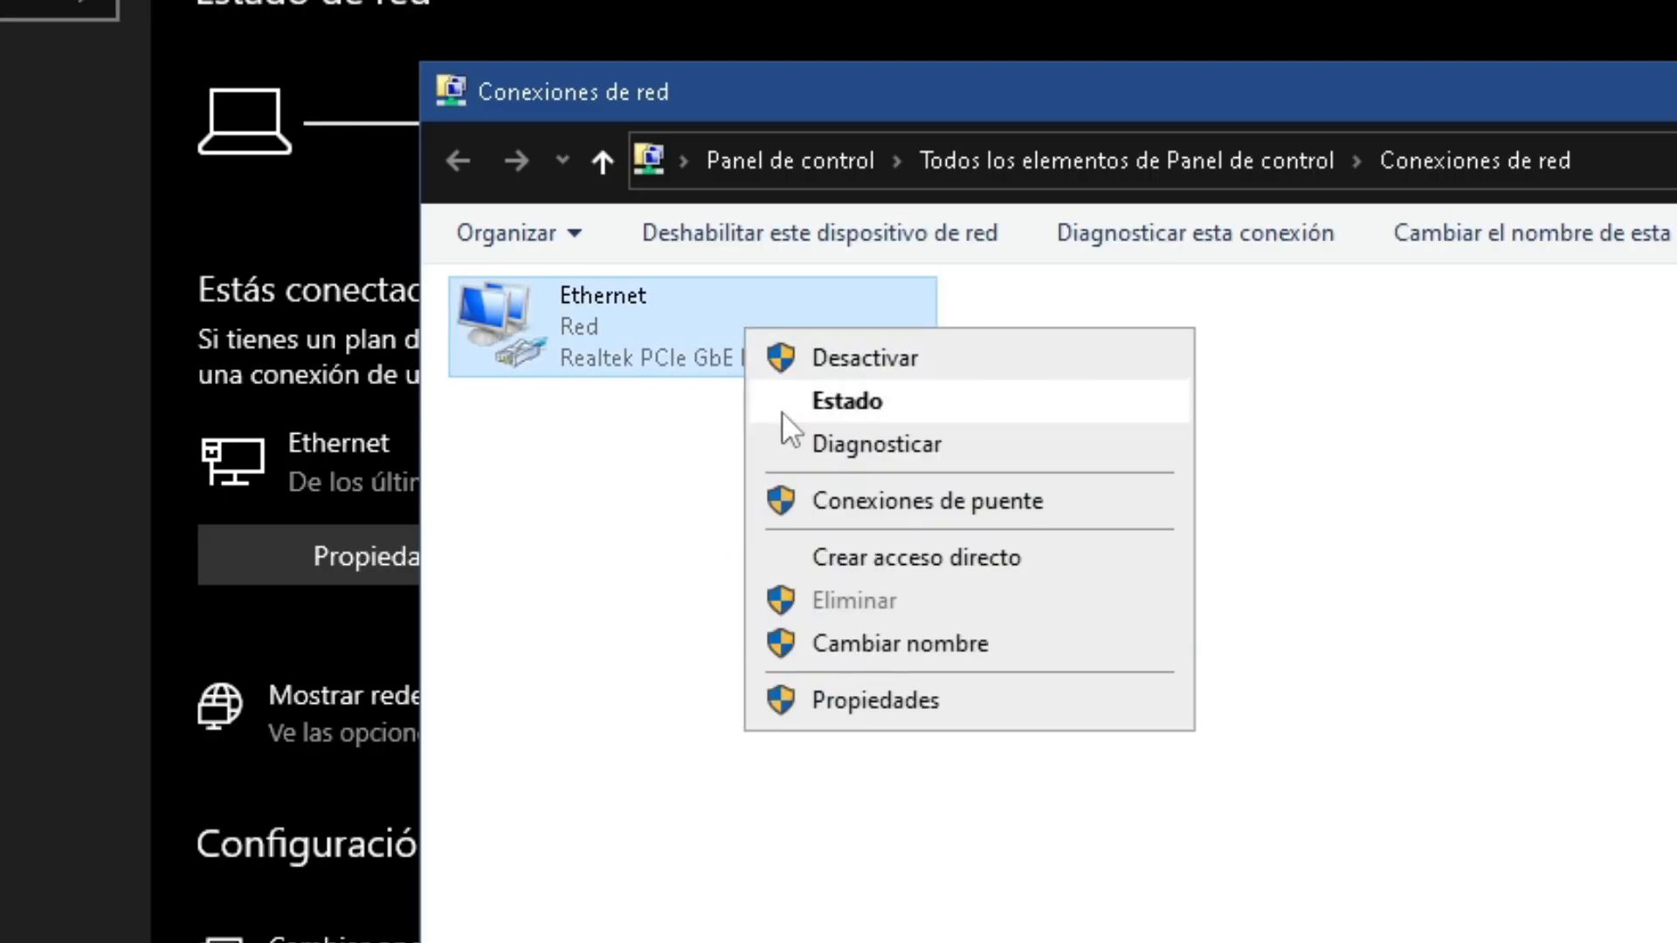
click(852, 712)
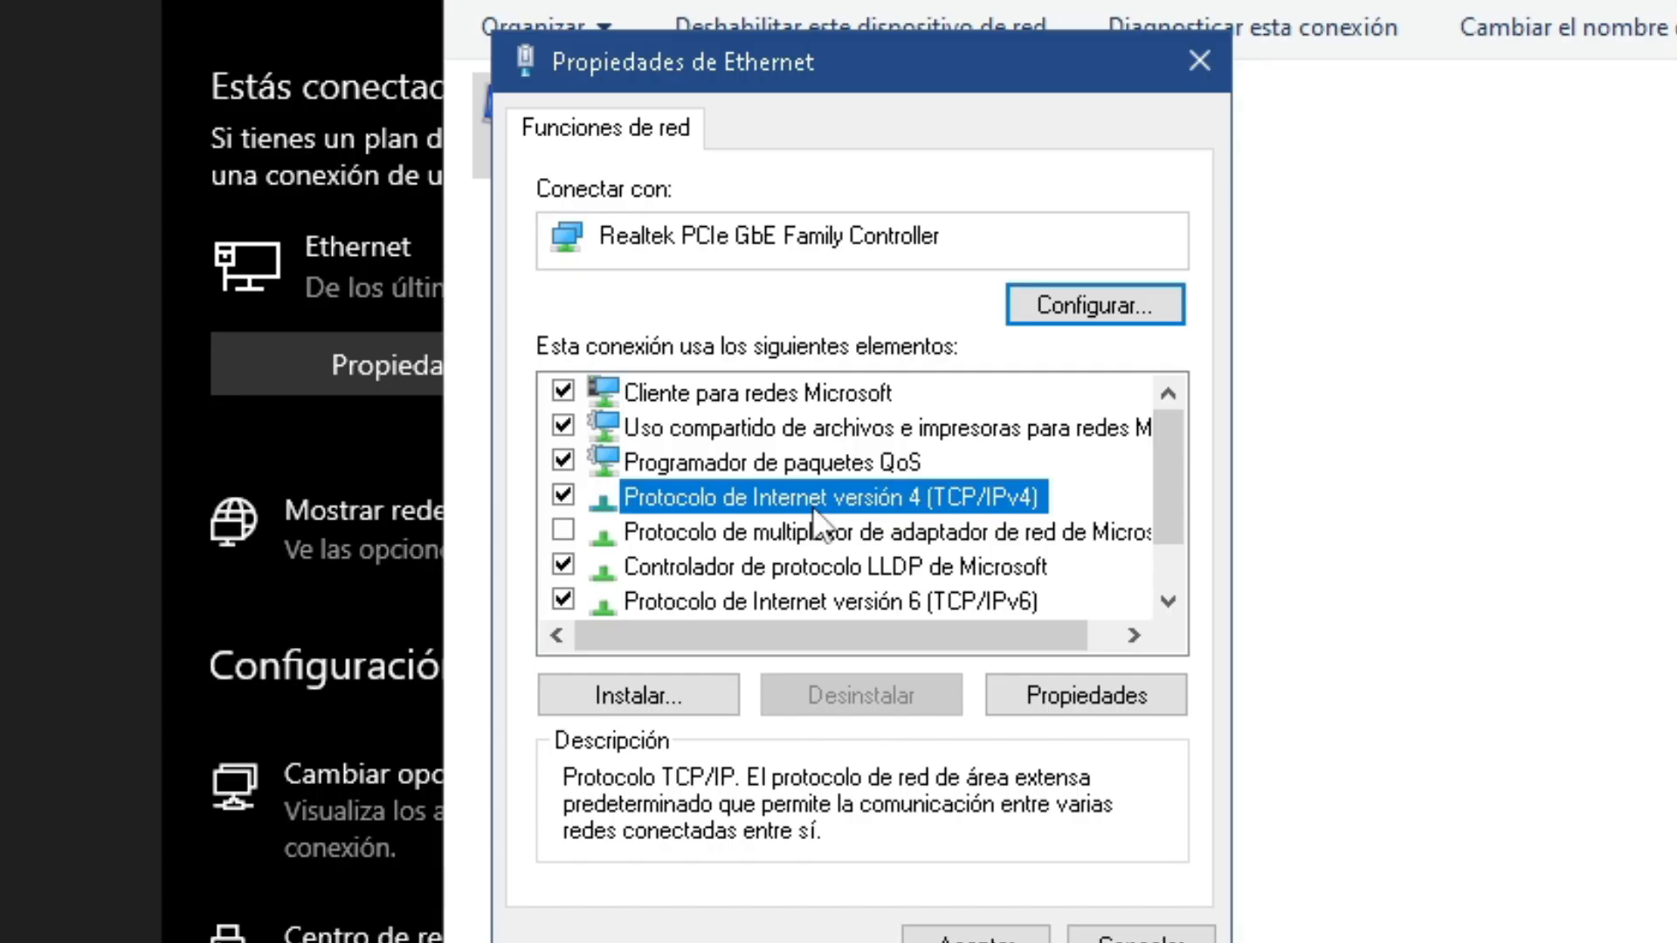
click(1082, 703)
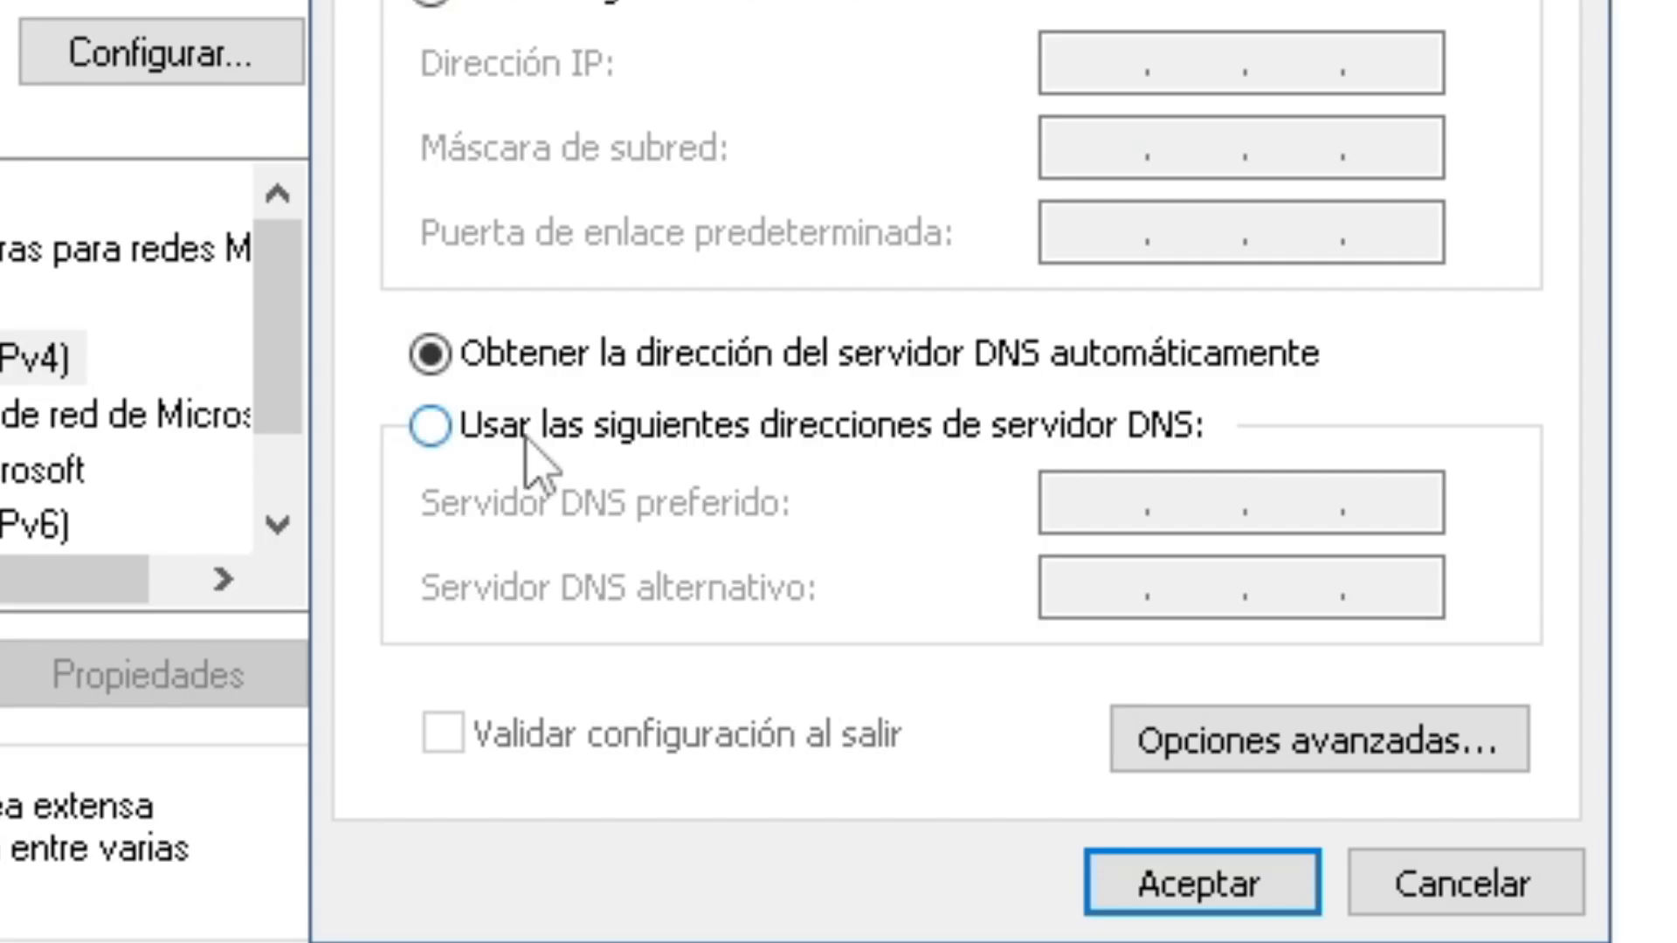
Step: Use manual DNS server addresses, with 8.8.8.8 as the preferred server and 8.8.4.4 as the alternate
click(576, 454)
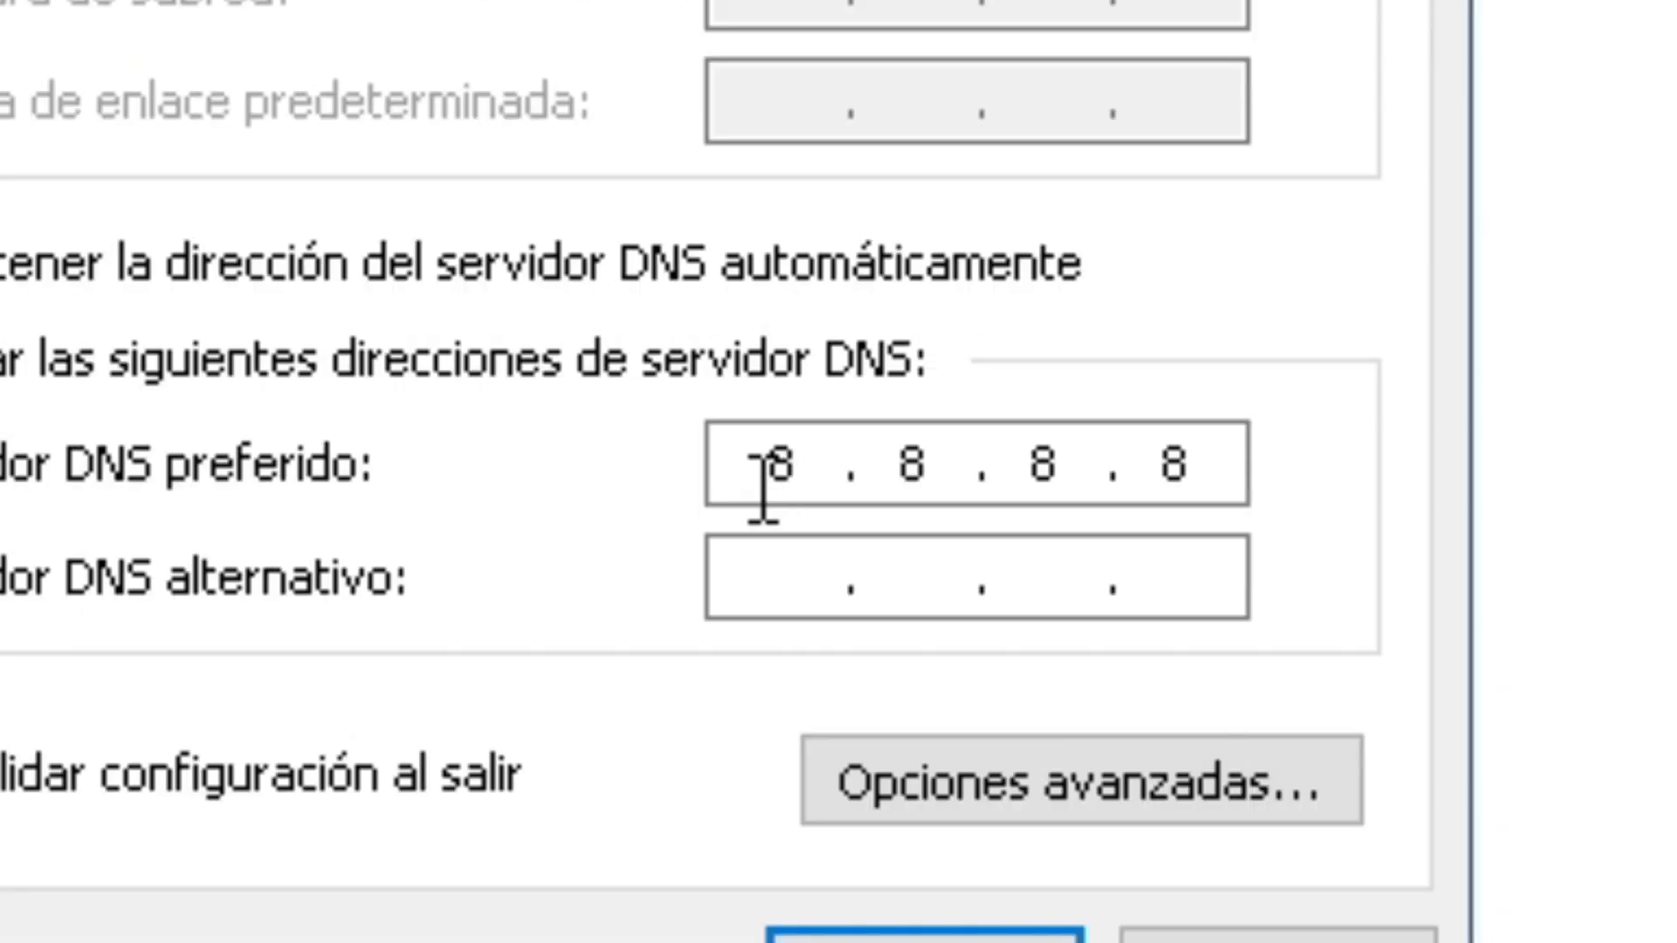
drag(1014, 486, 1502, 464)
click(1408, 469)
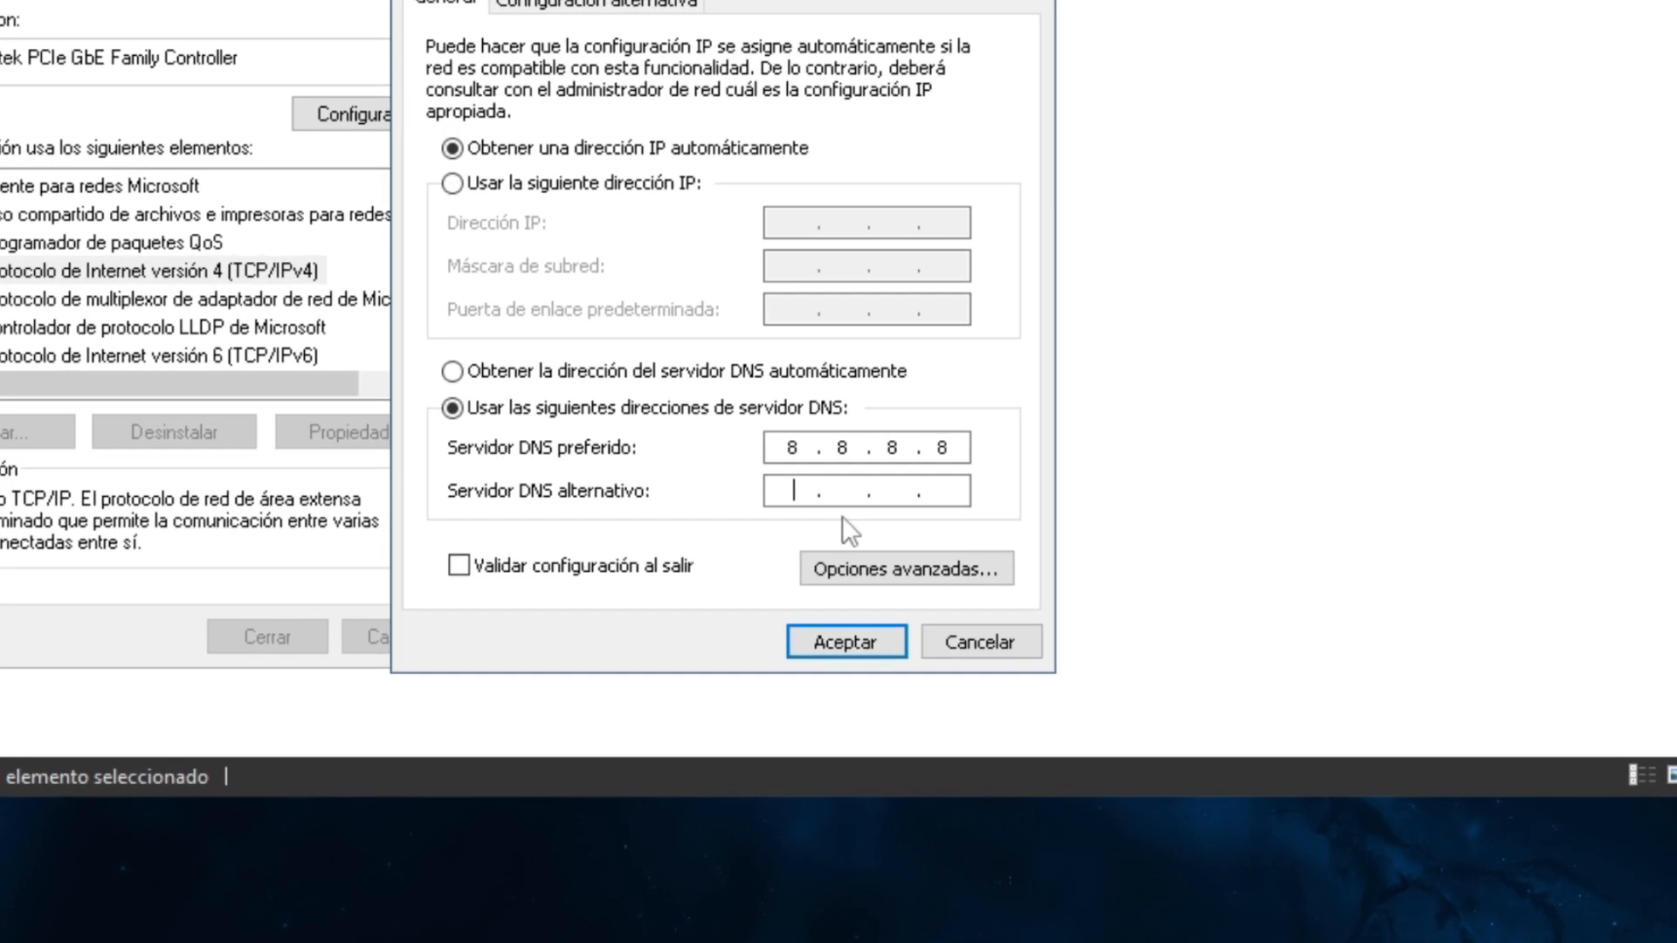
click(959, 527)
text(8.)
text(8.4.)
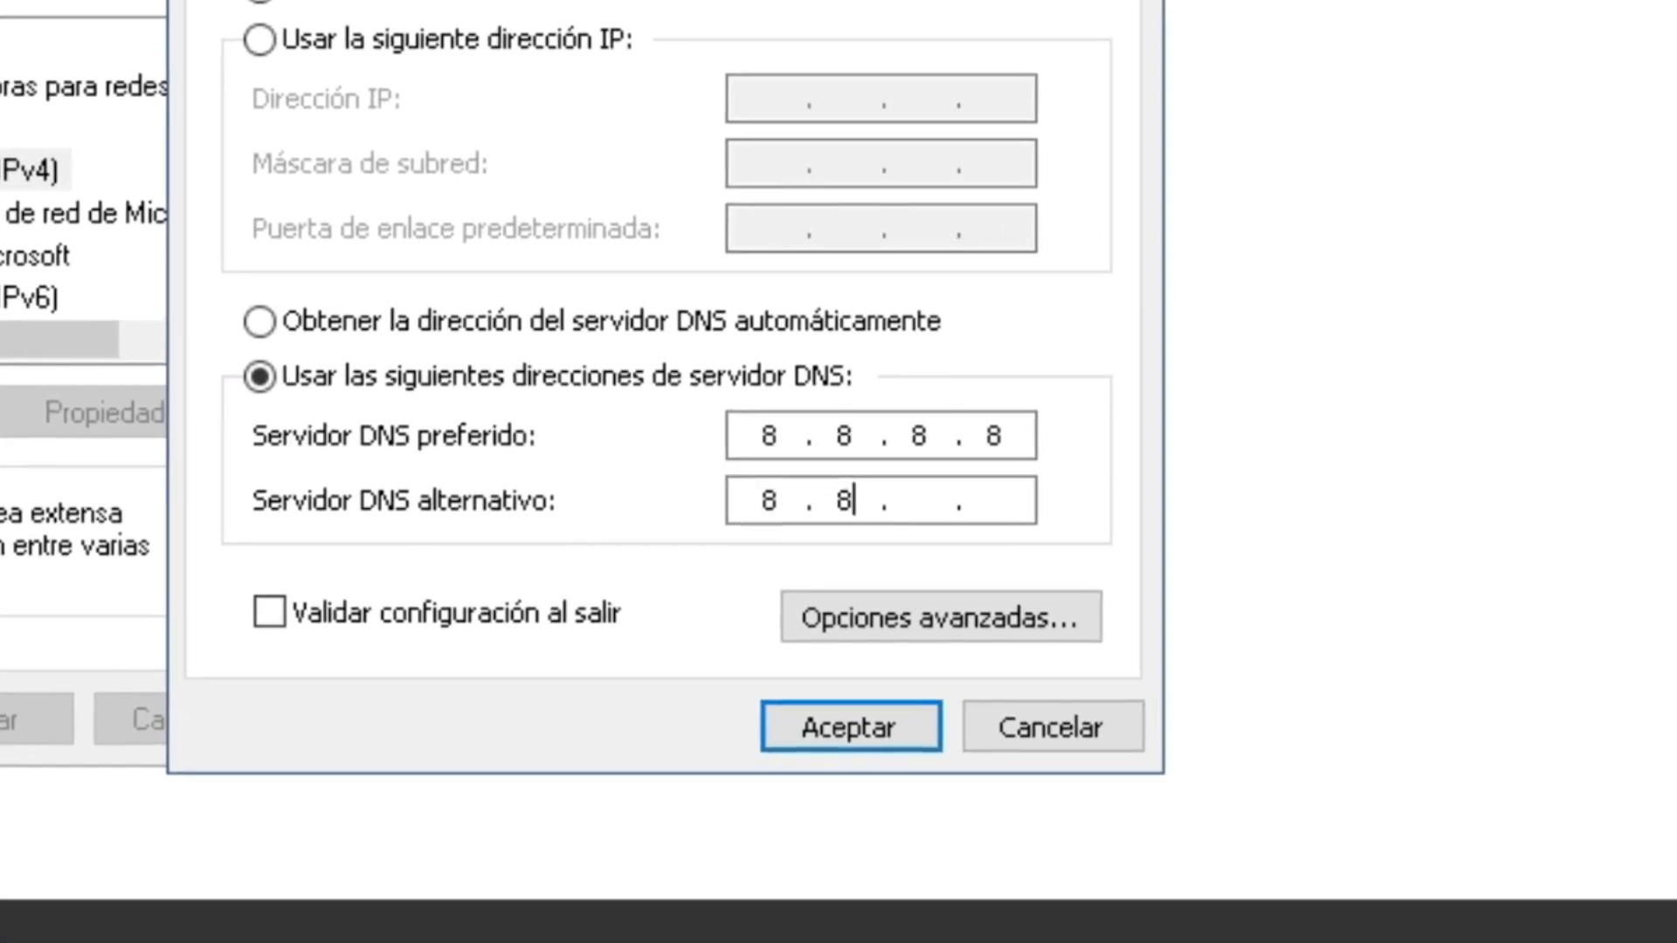
text(4)
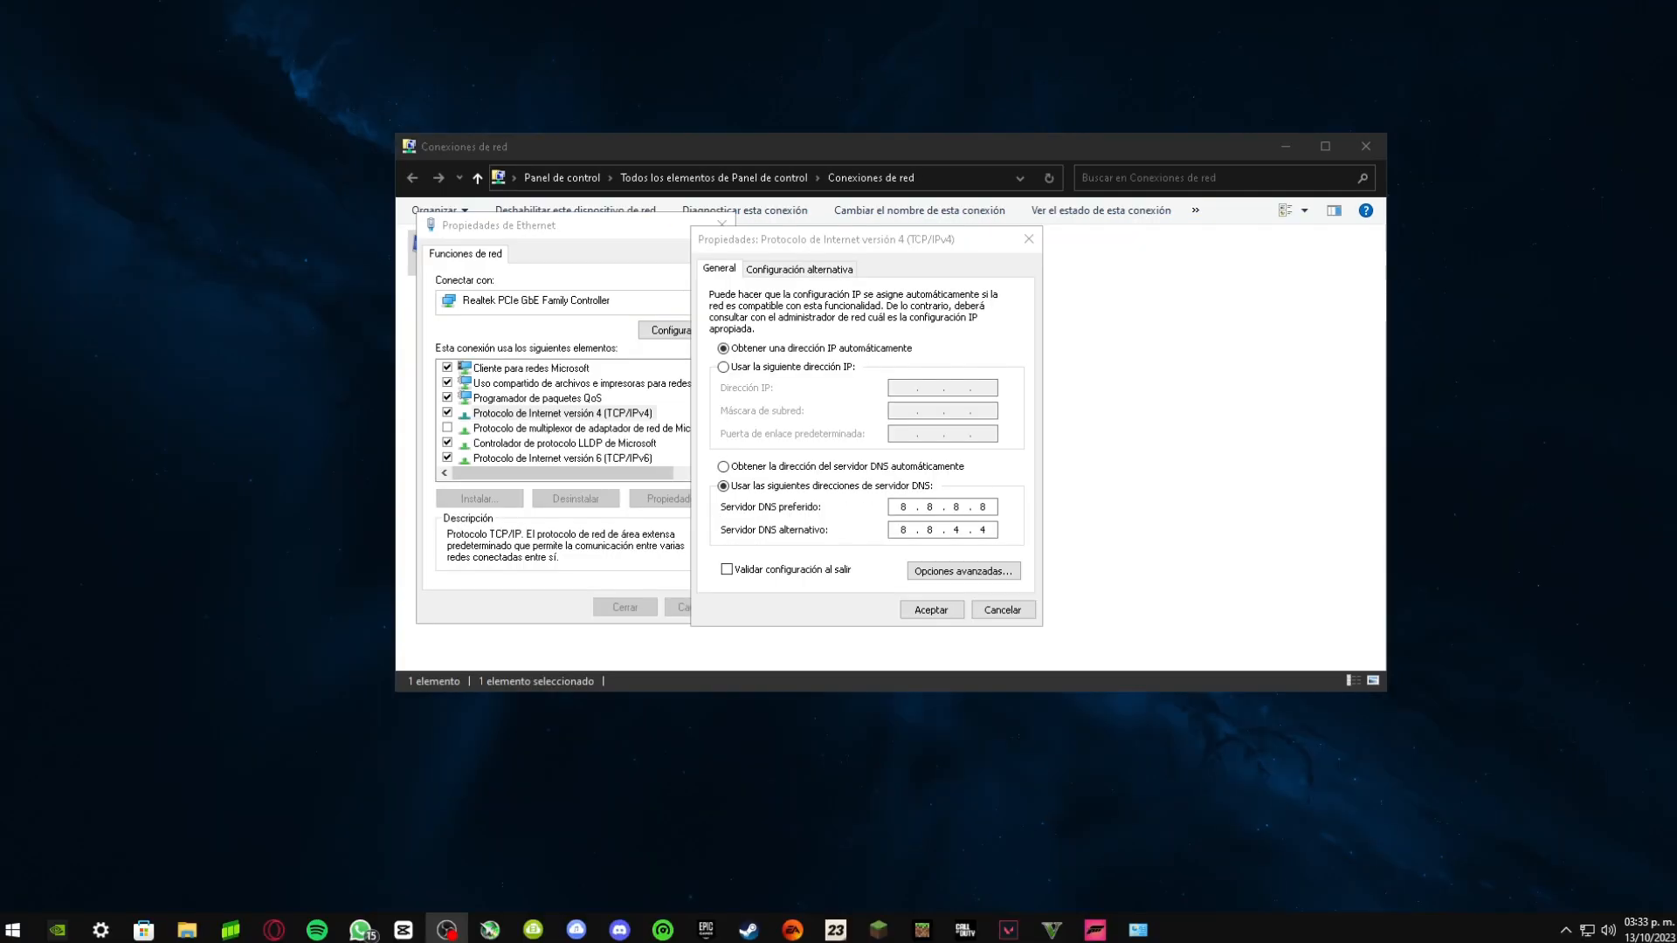
Step: Accept the IPv4 settings and close the Ethernet properties and the network connections window
click(913, 266)
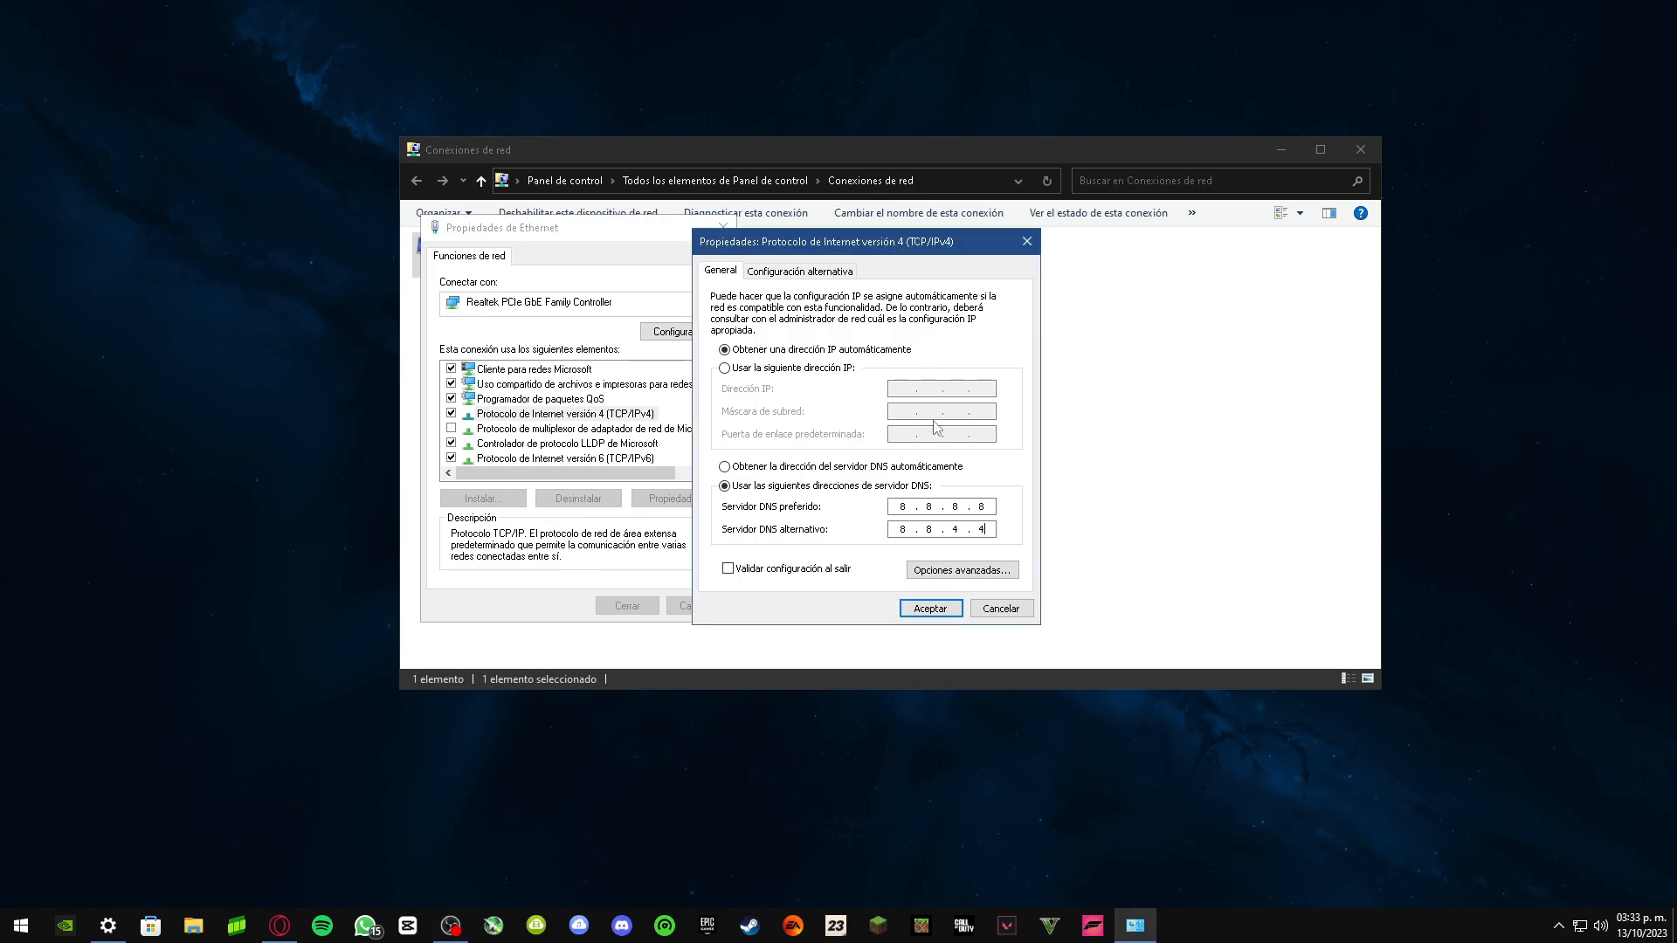
click(931, 609)
click(646, 604)
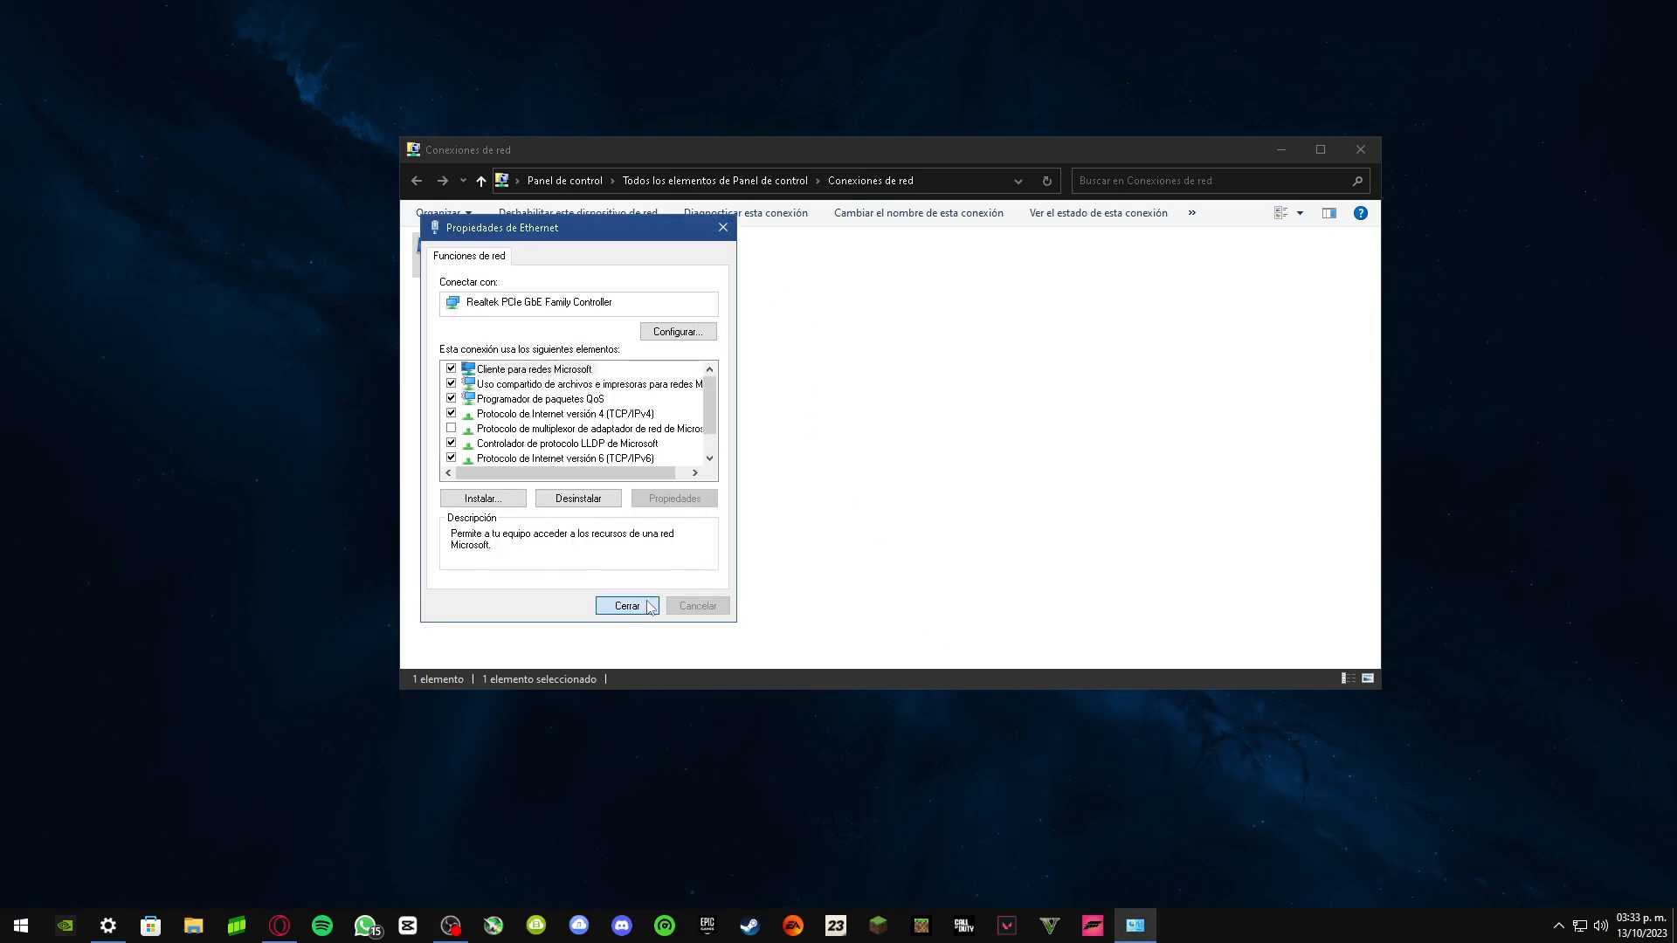
click(1356, 156)
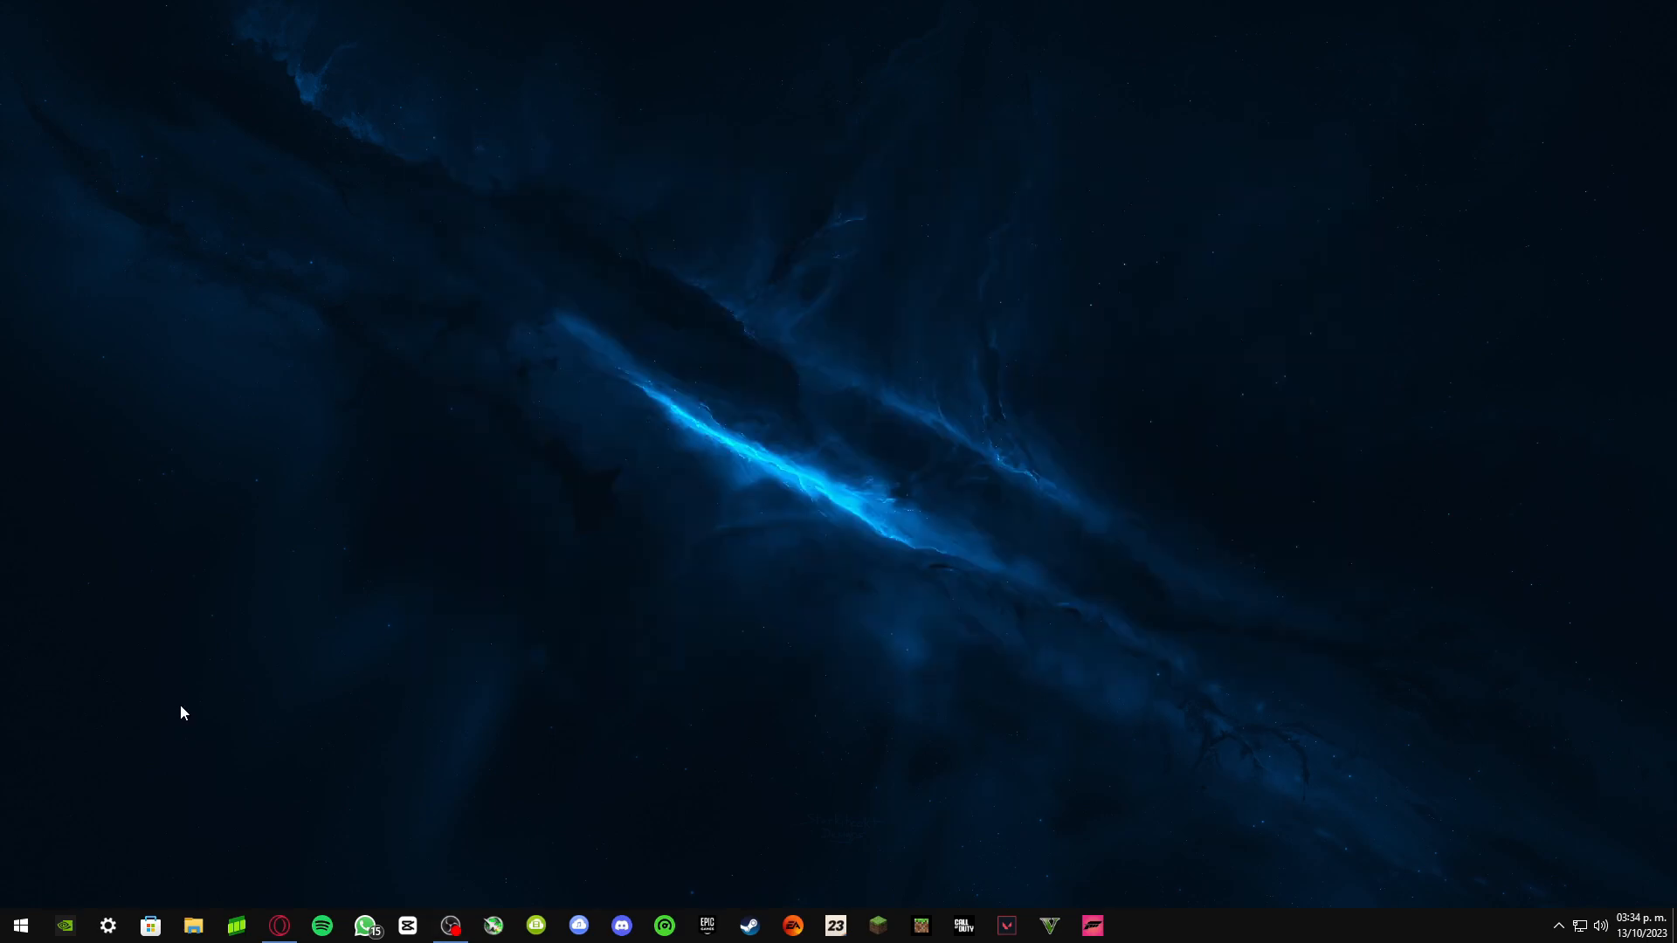
Step: Turn off downloads from other PCs in the Delivery Optimization settings under Update & Security
click(109, 924)
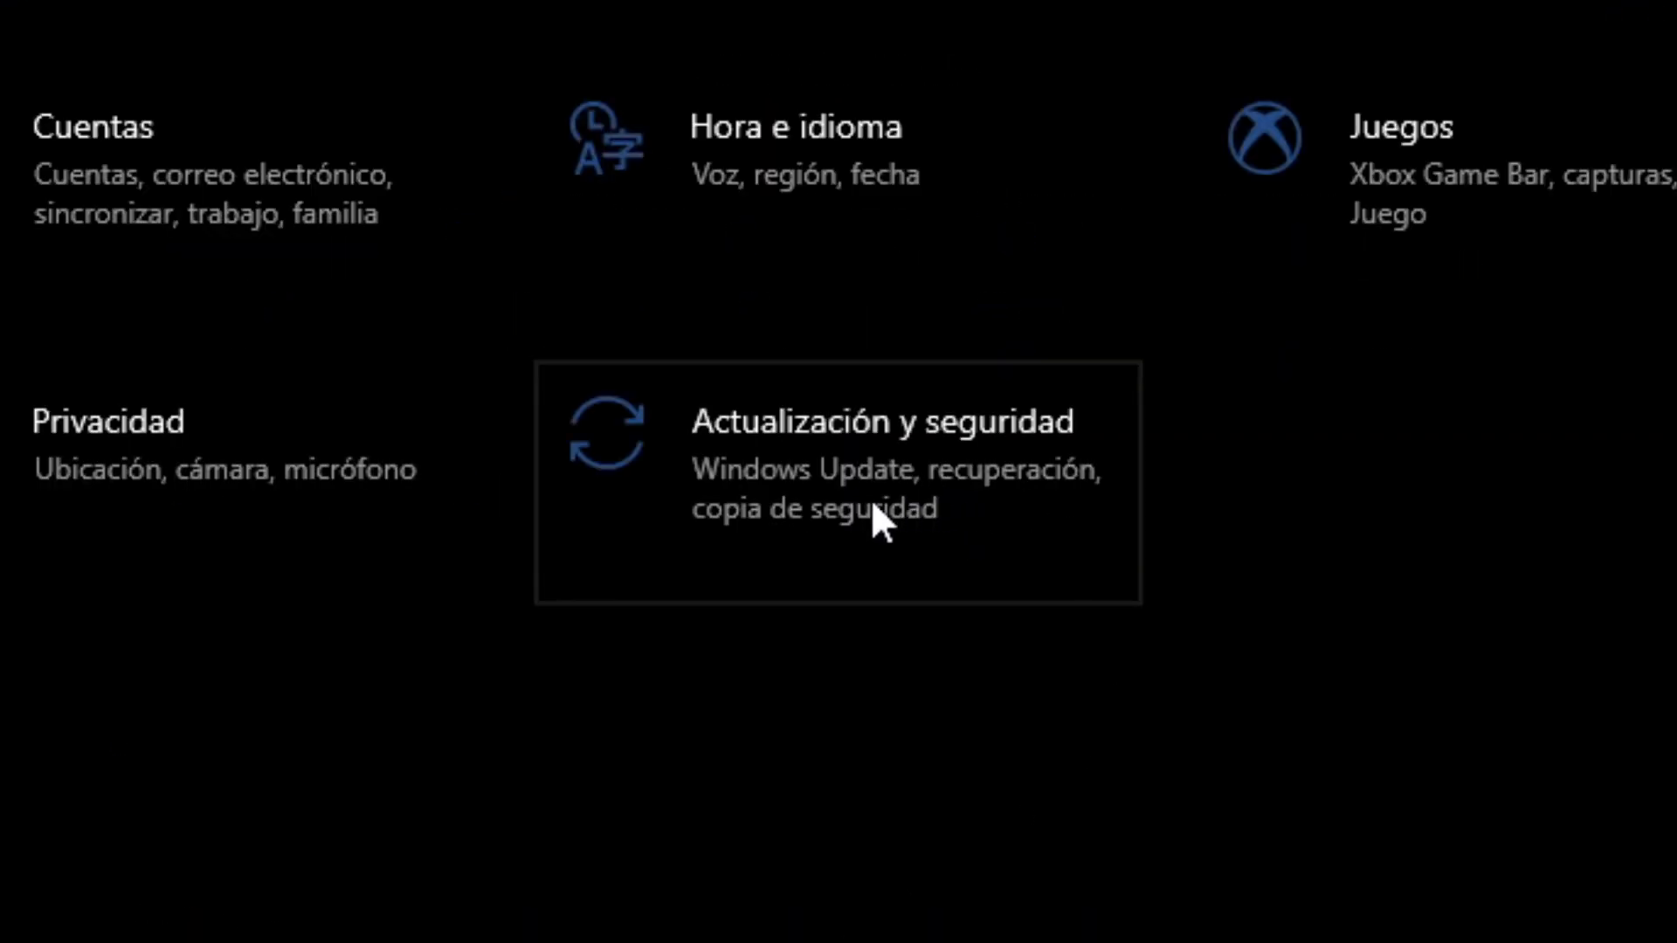
click(829, 515)
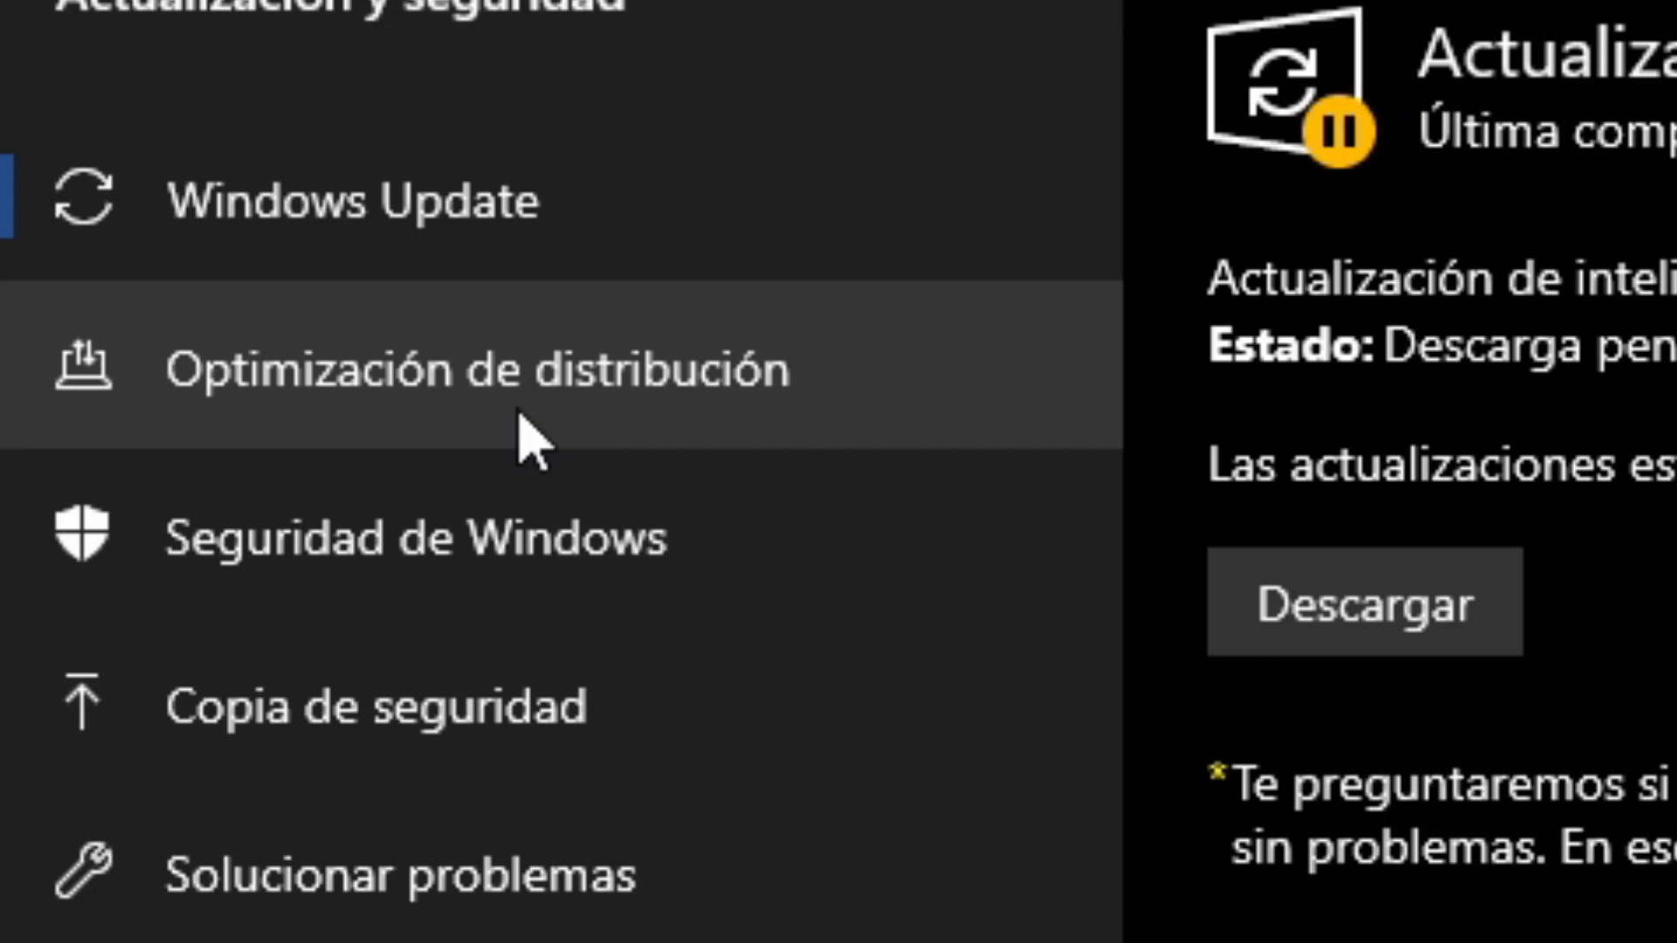
click(520, 414)
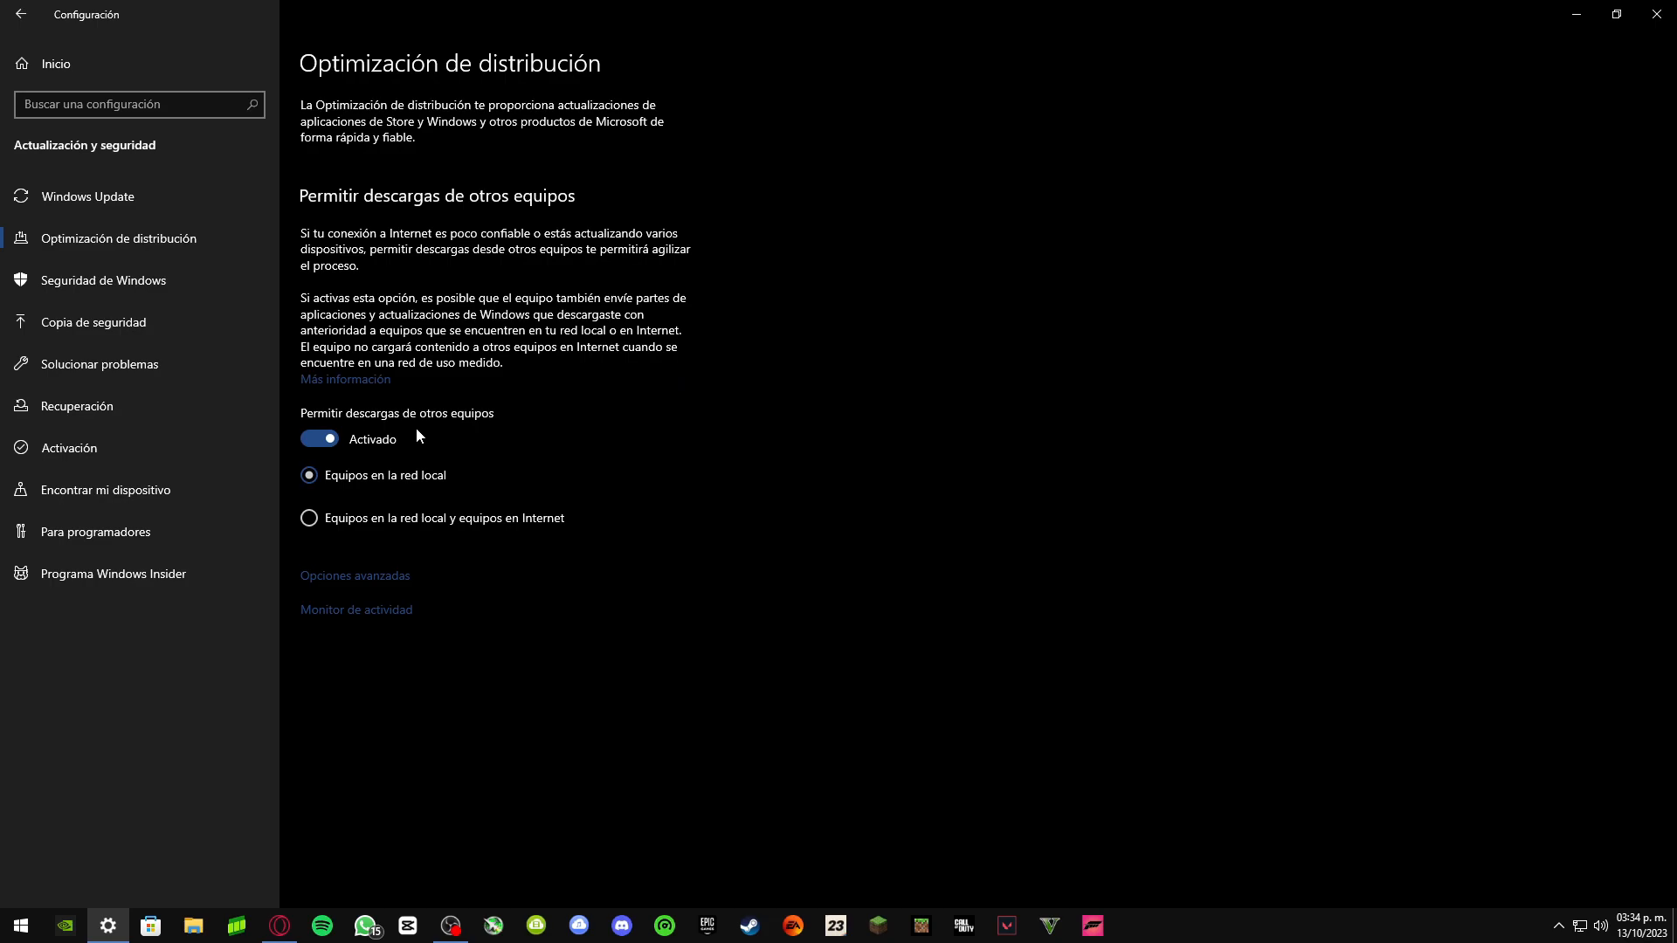
click(353, 443)
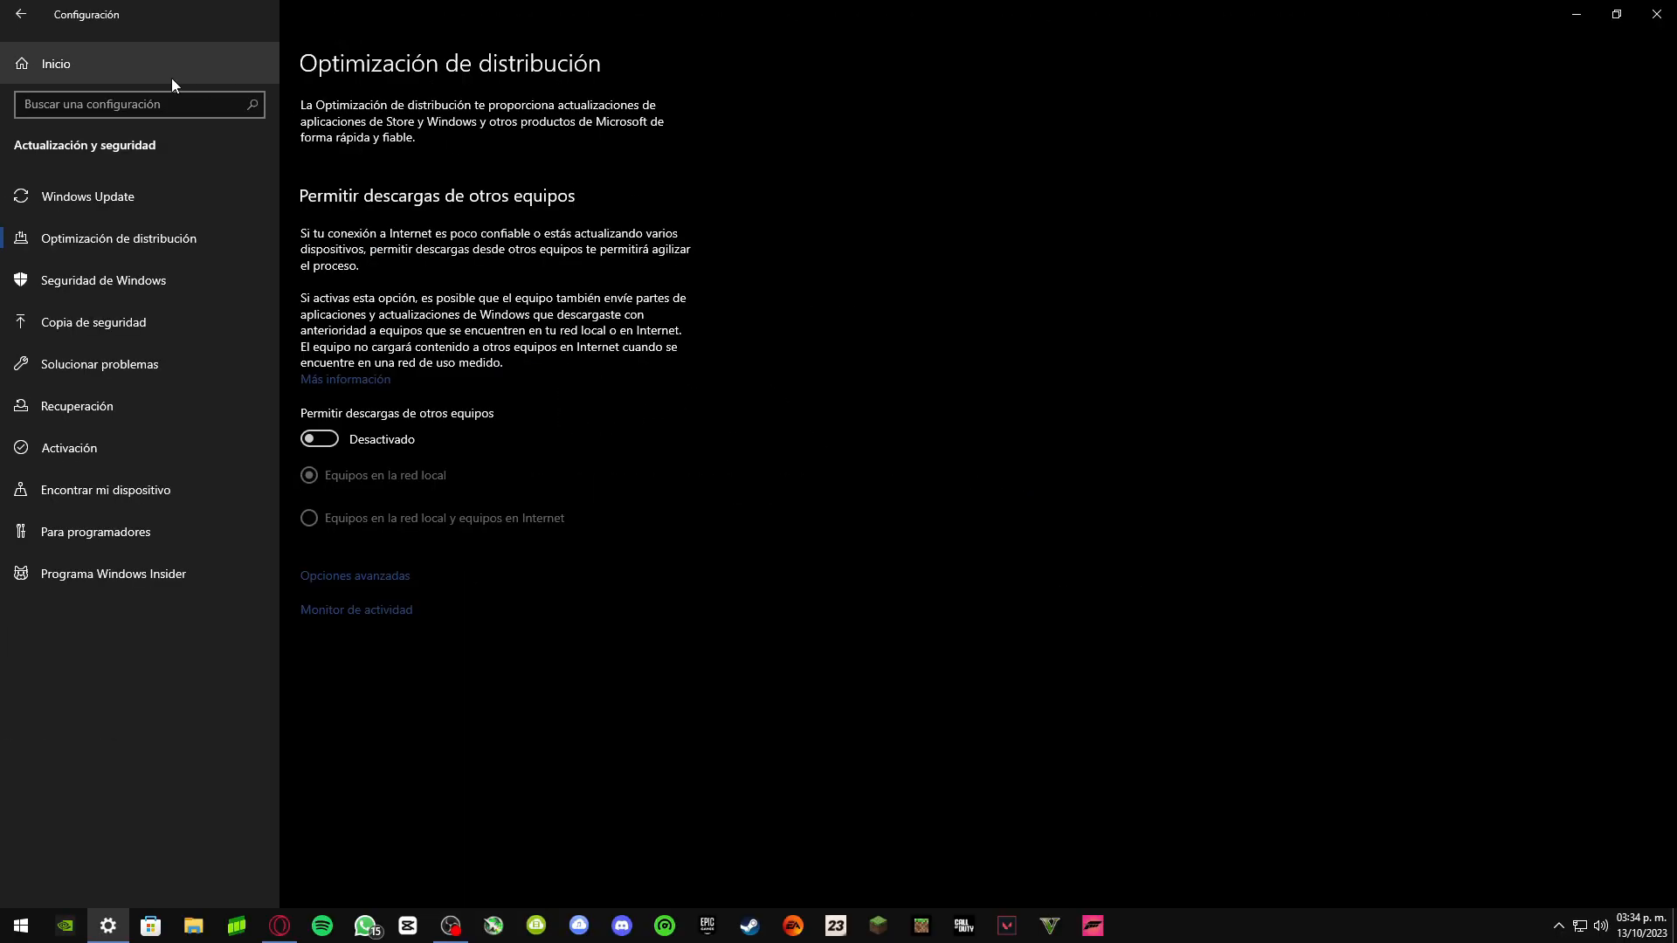
Step: Open the background apps settings under Privacy and toggle the permission for apps to run in the background
click(92, 68)
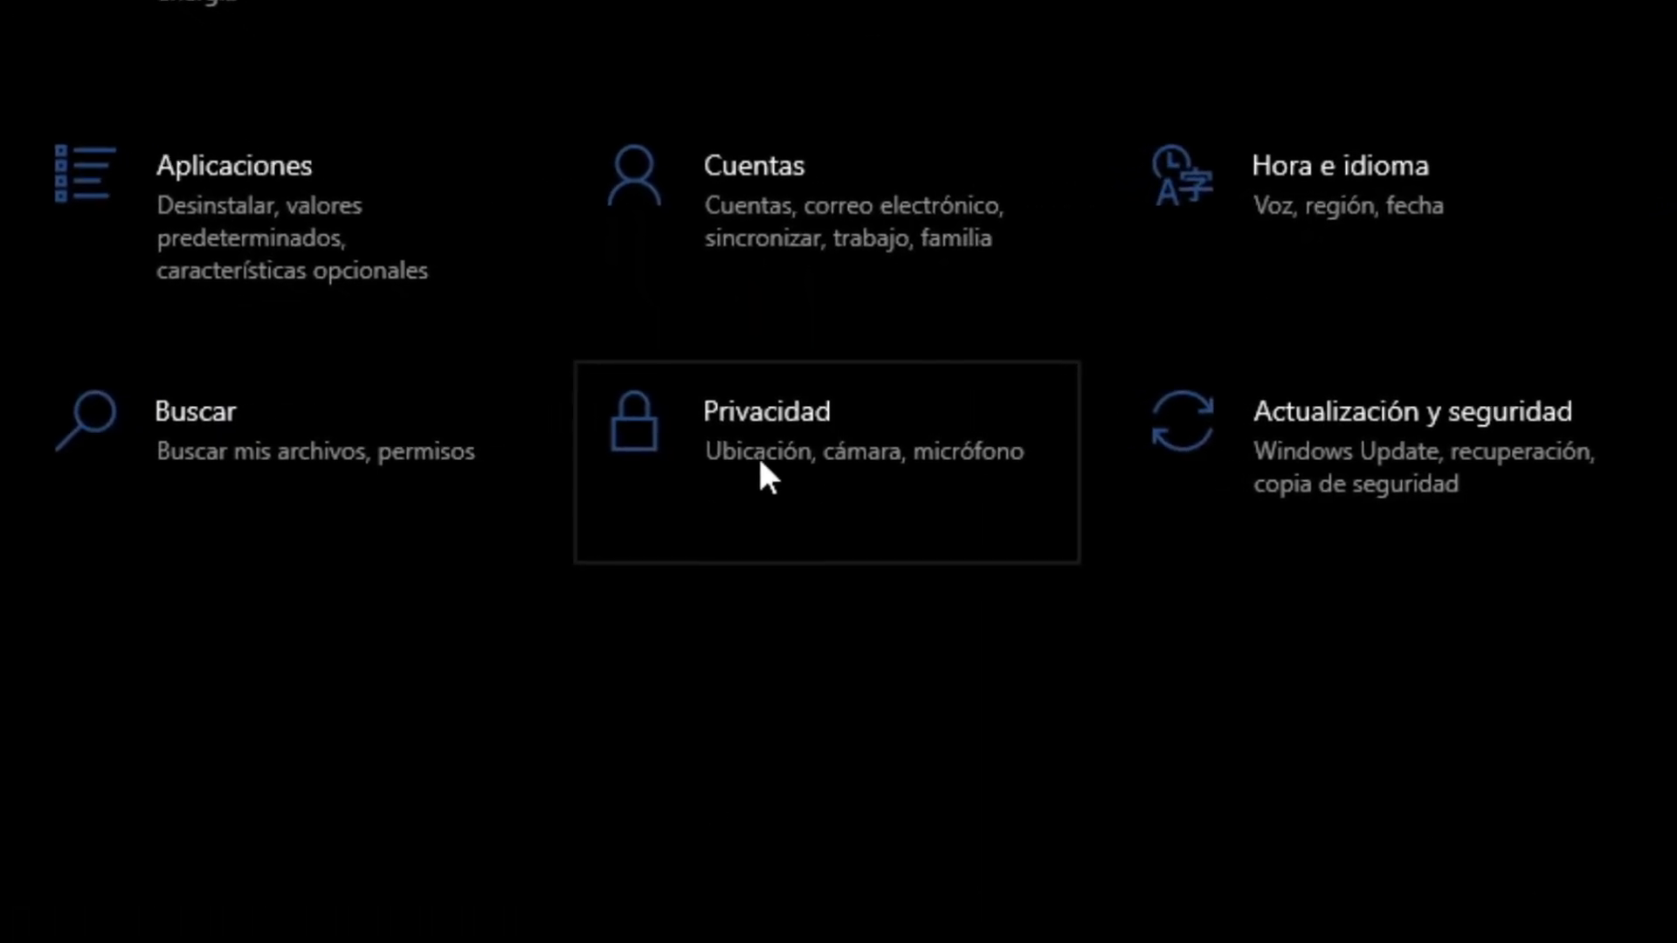
click(729, 476)
scroll(149, 324, down, 5)
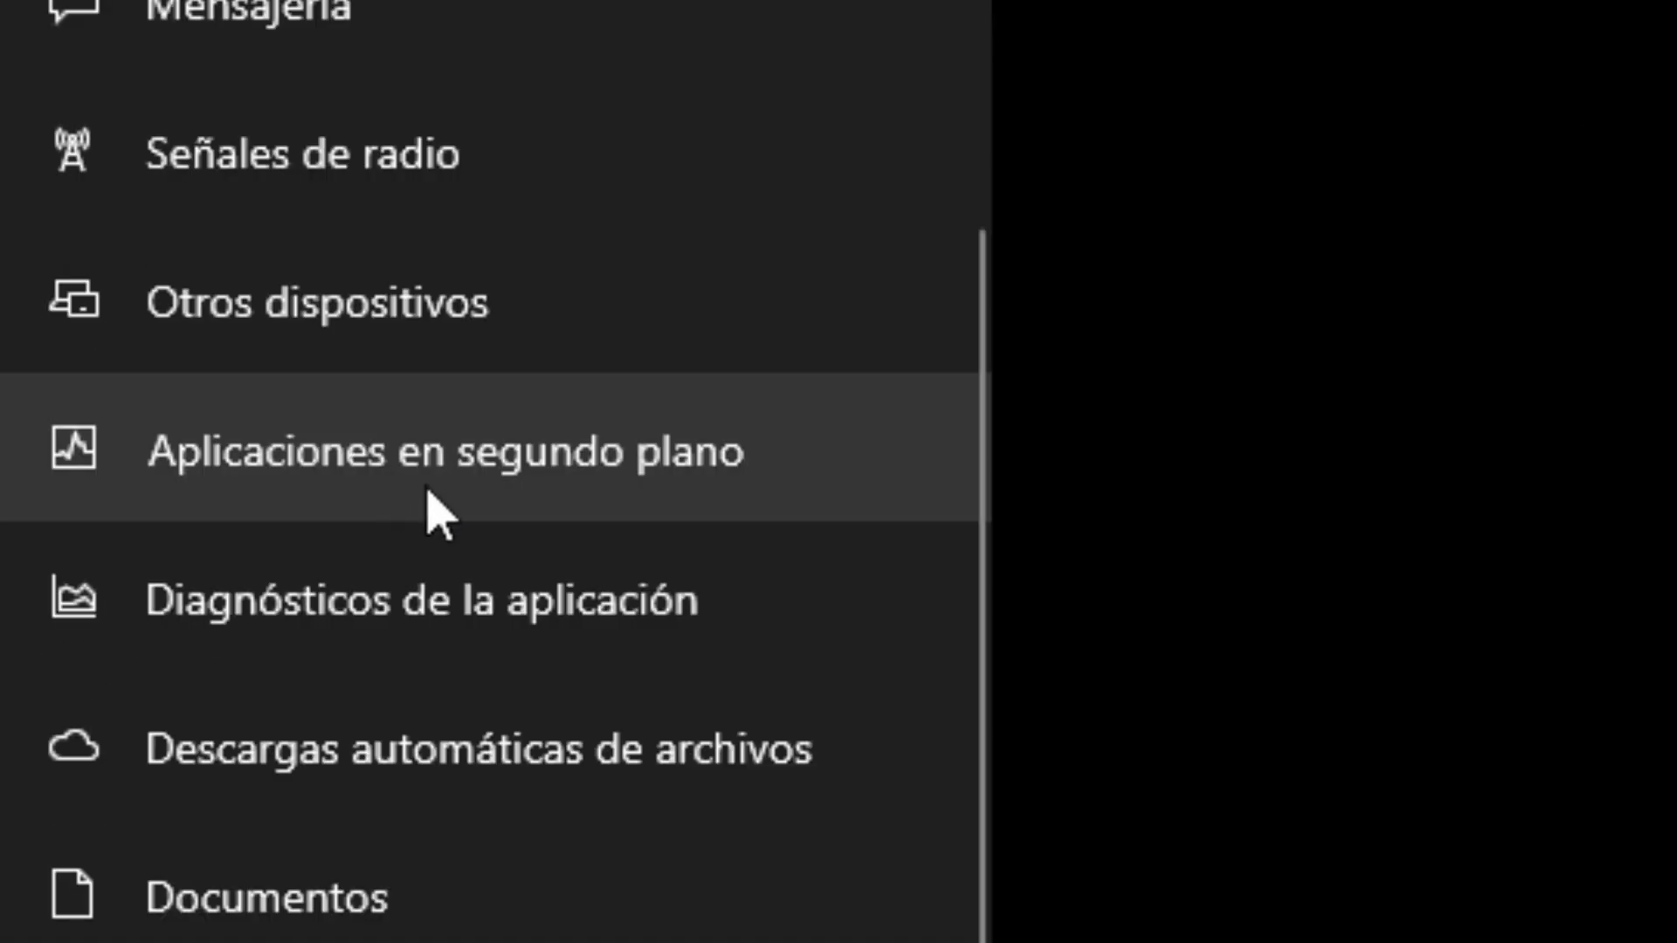
click(427, 490)
click(524, 416)
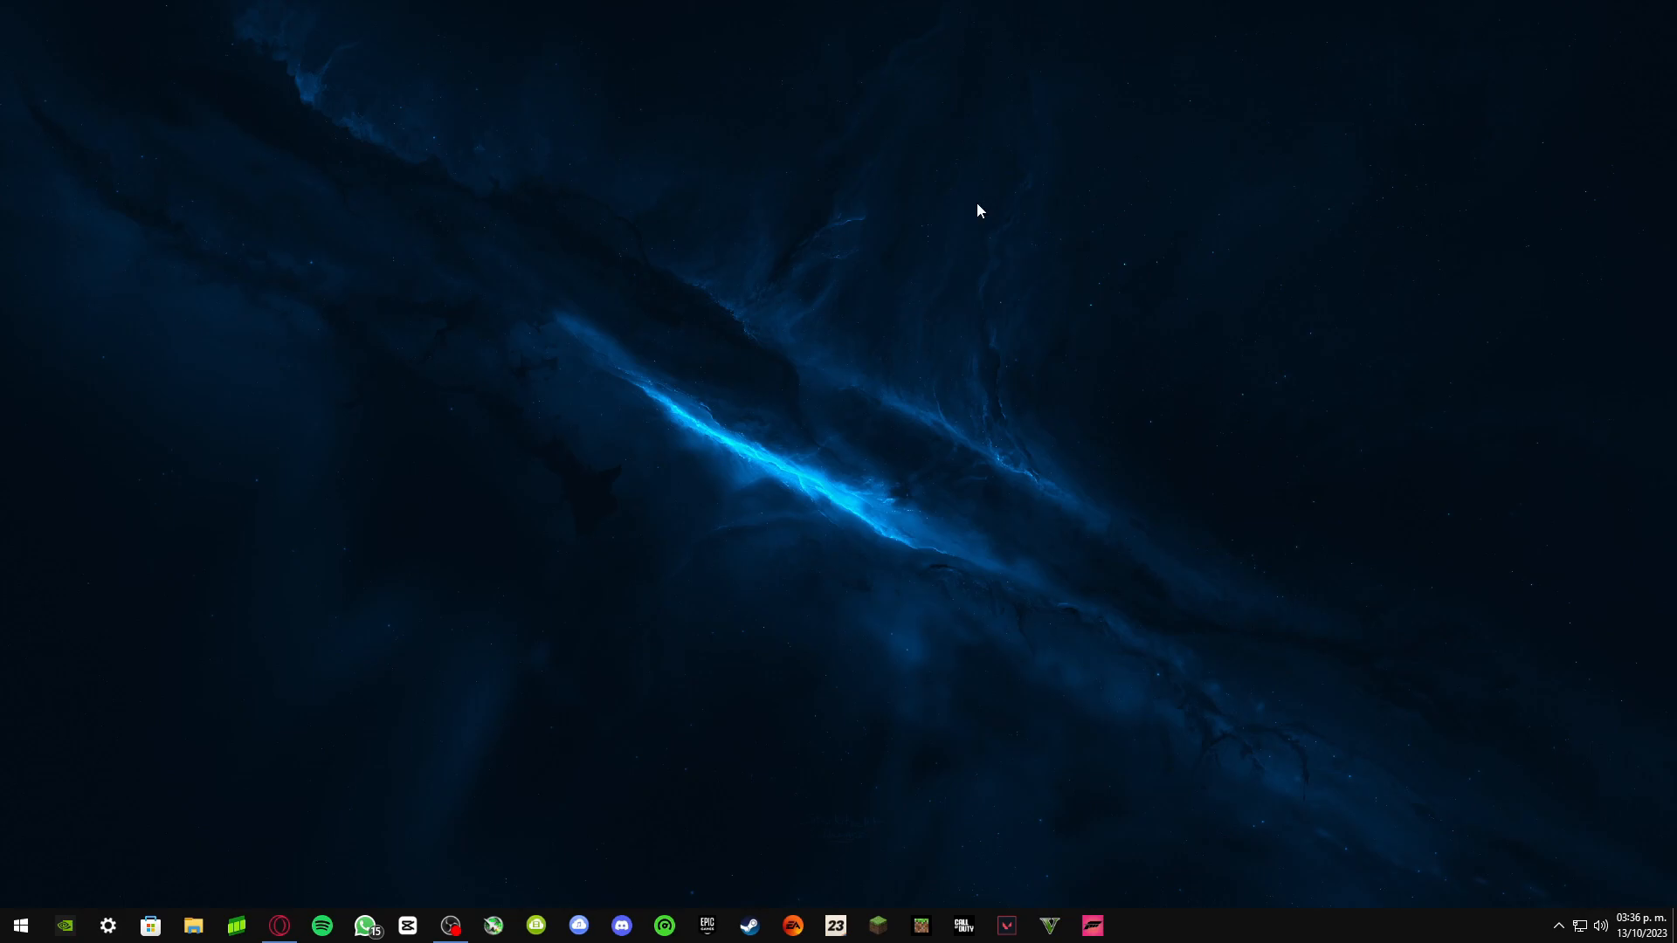
Step: Open the Local Group Policy Editor by running gpedit.msc from the Run dialog
key(super+r)
drag(144, 727, 714, 347)
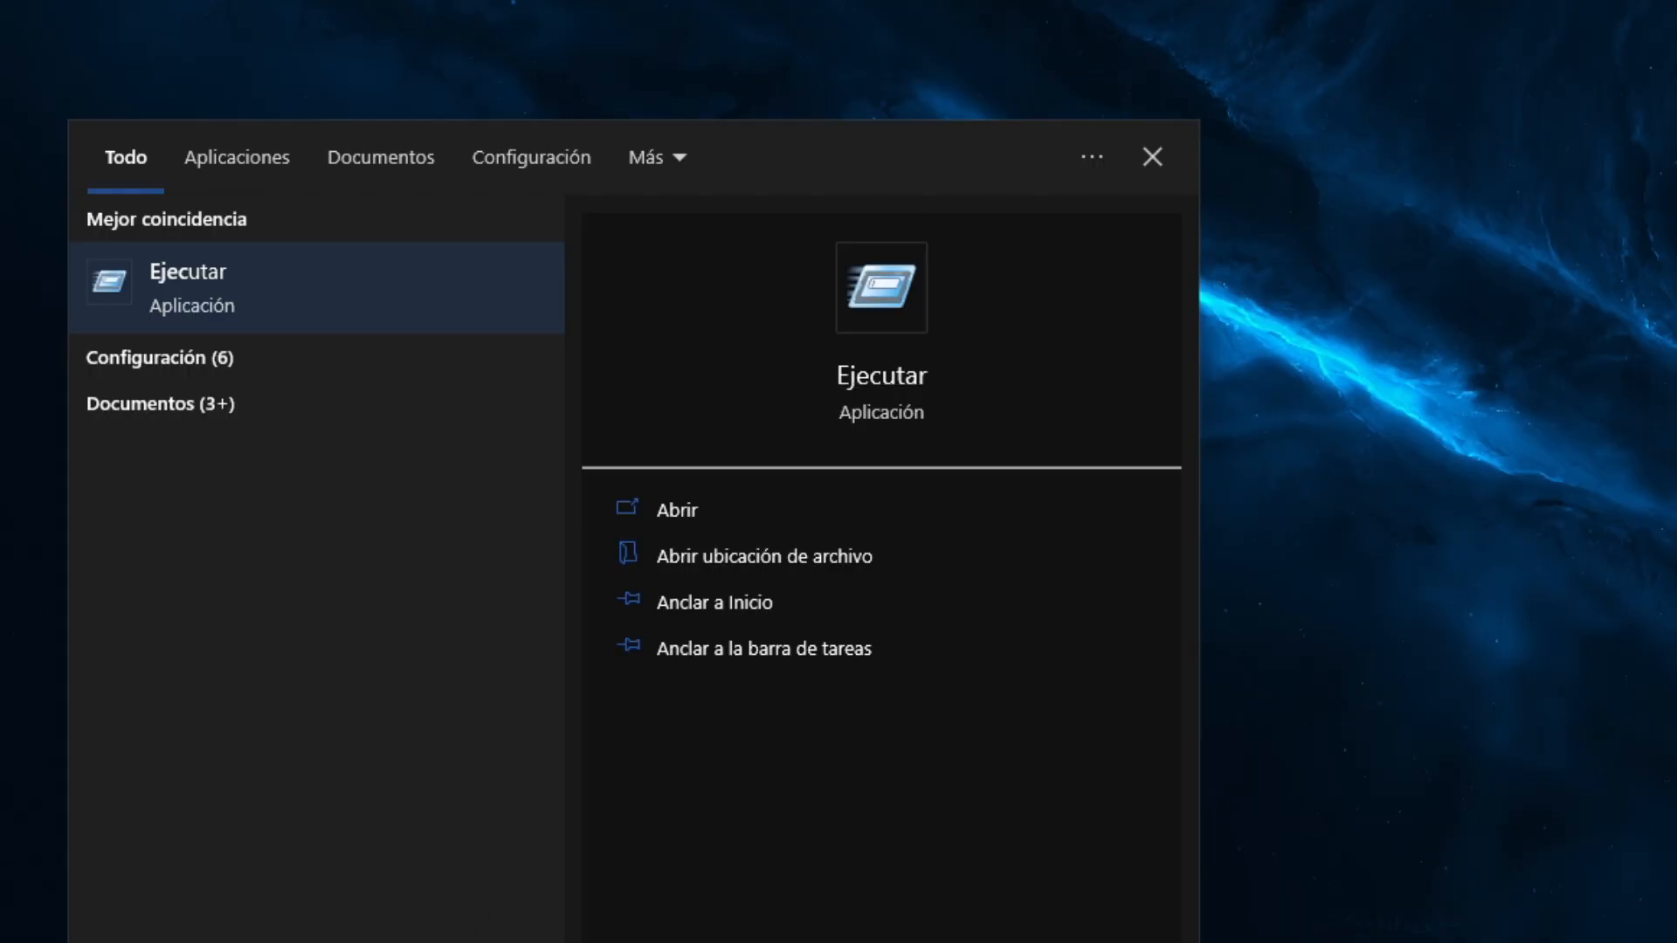
click(187, 262)
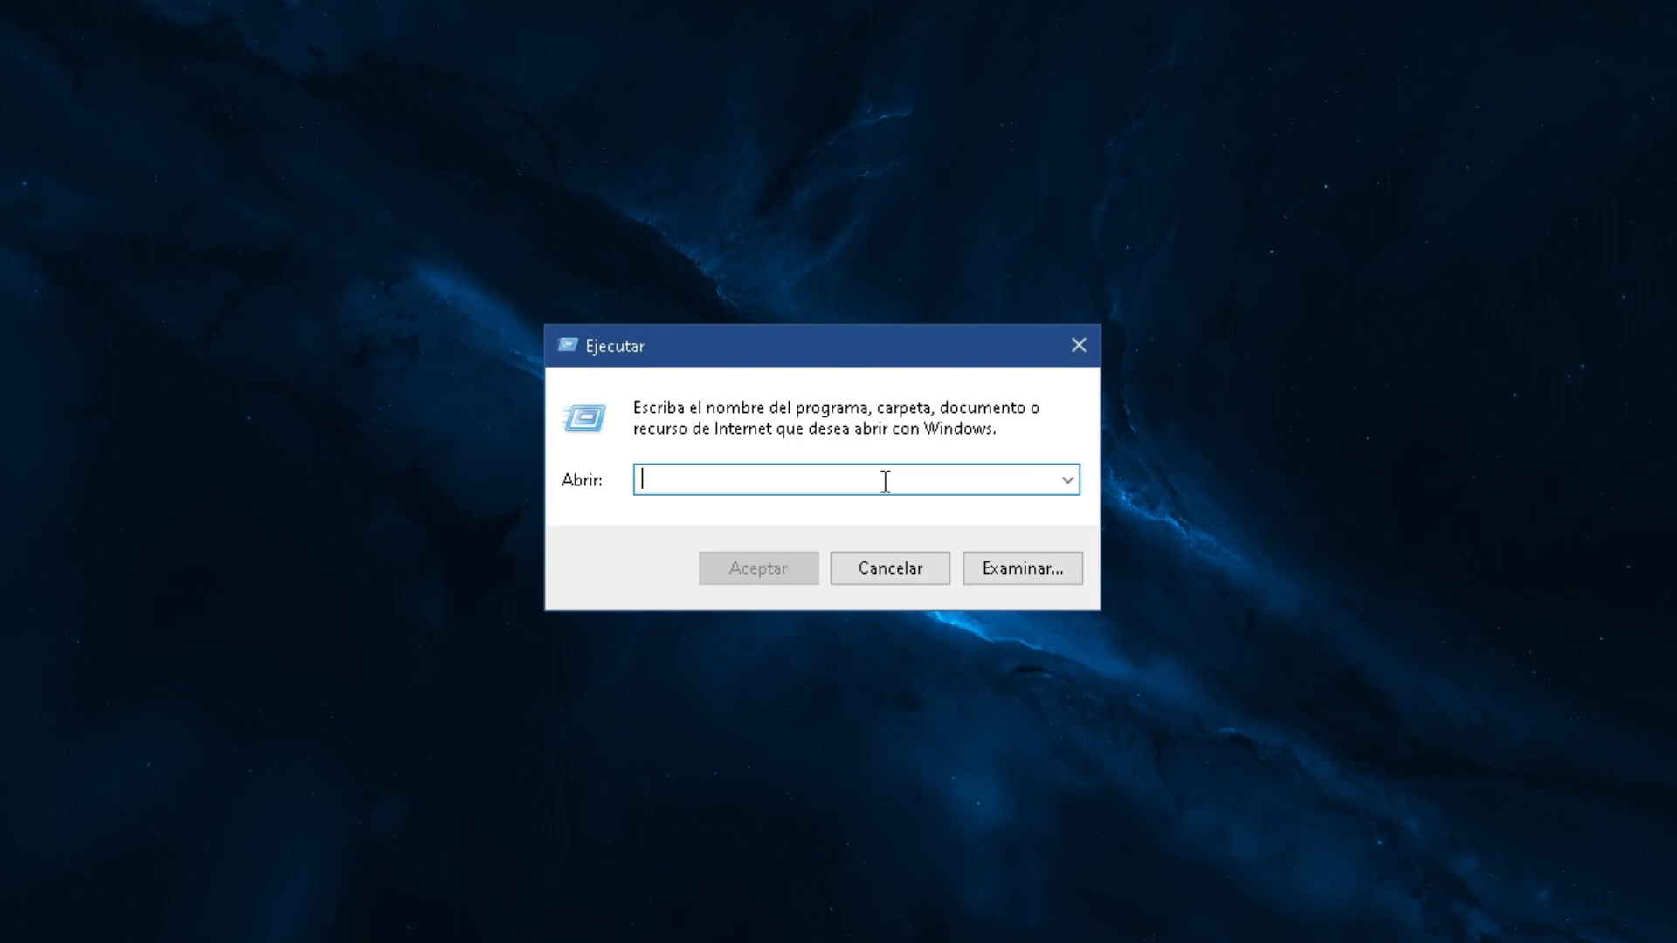
text(gpedit.)
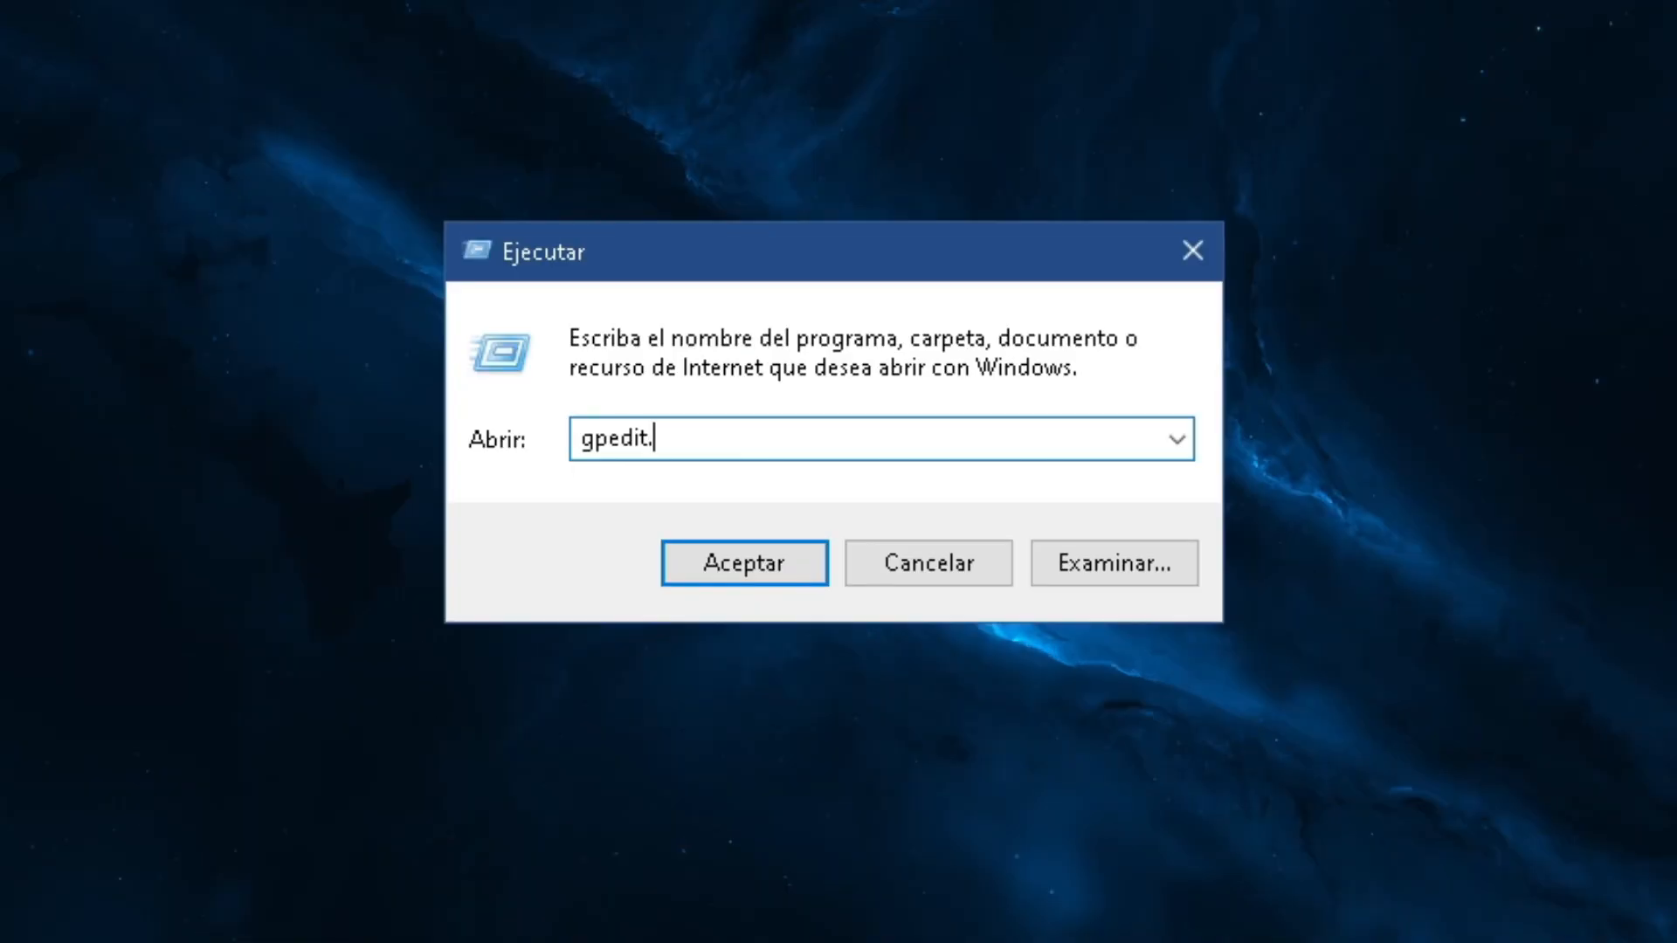
text(msc)
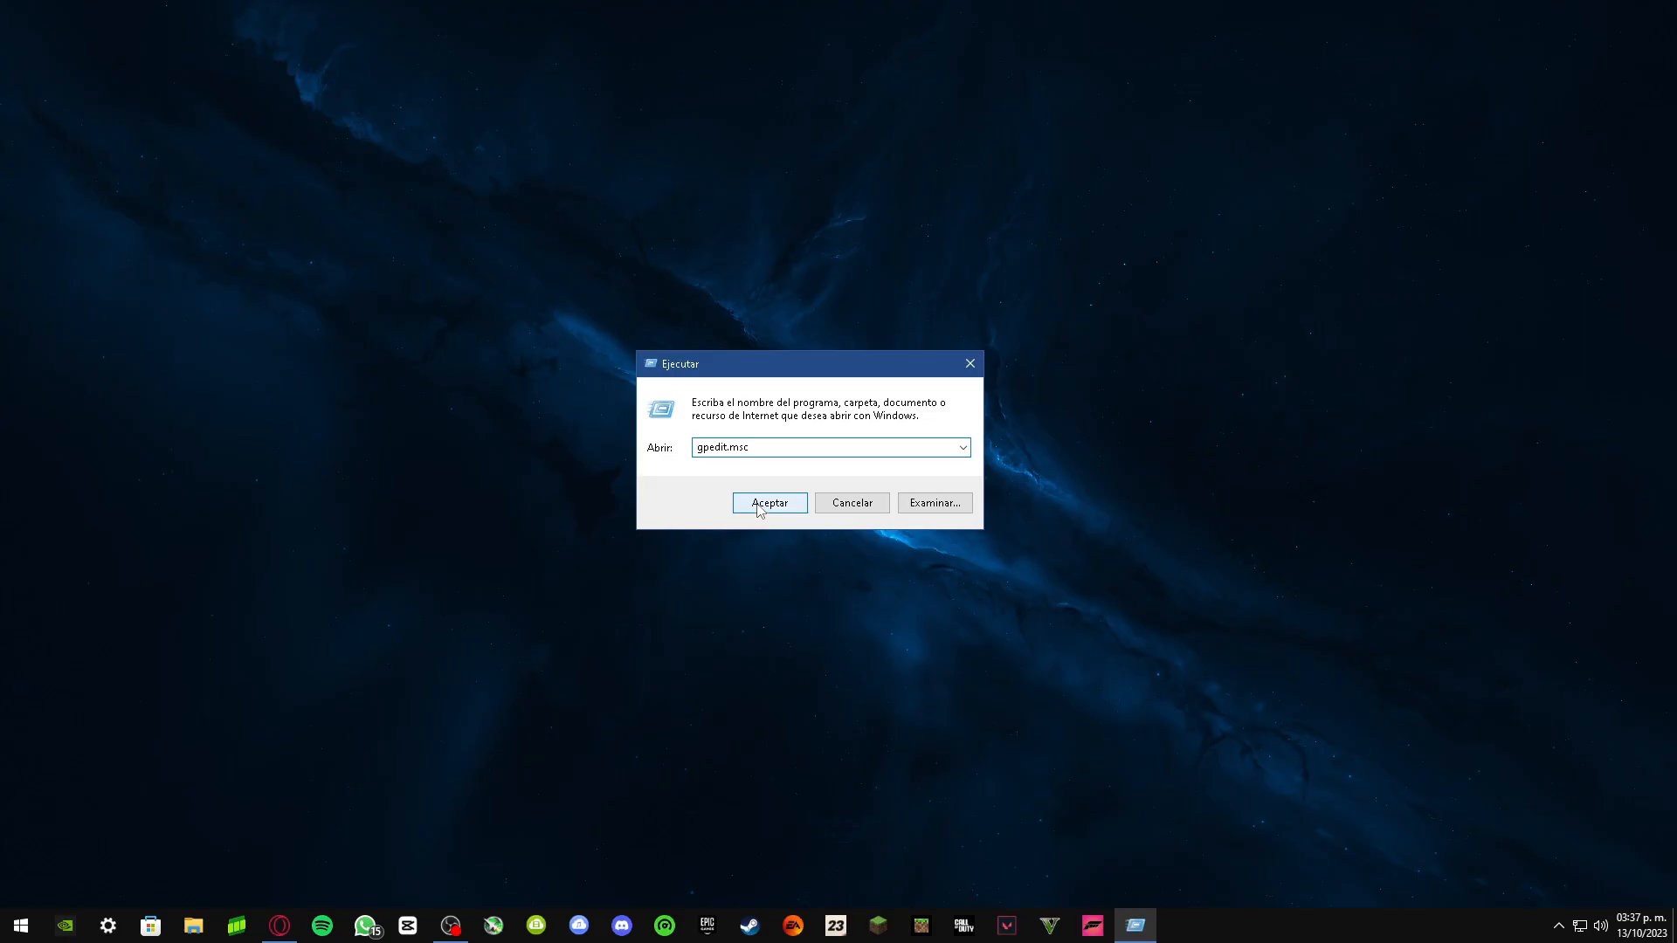
click(756, 505)
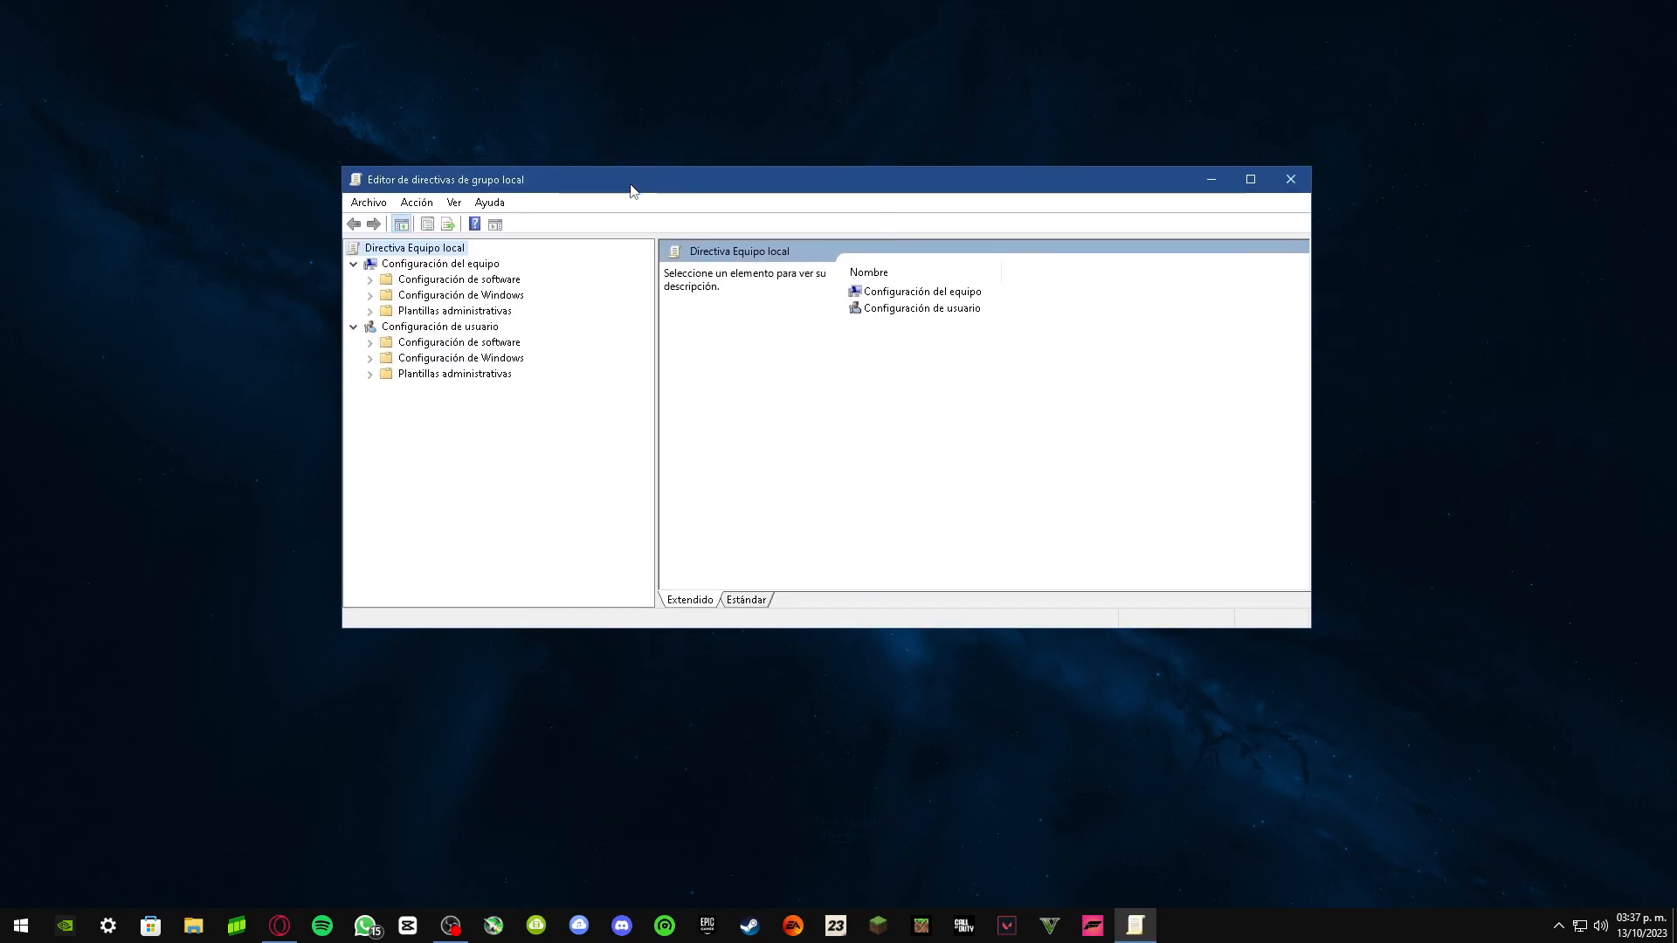
Step: Open the QoS Packet Scheduler folder (Programador de paquetes QoS) in the Network administrative templates of the computer configuration
click(438, 312)
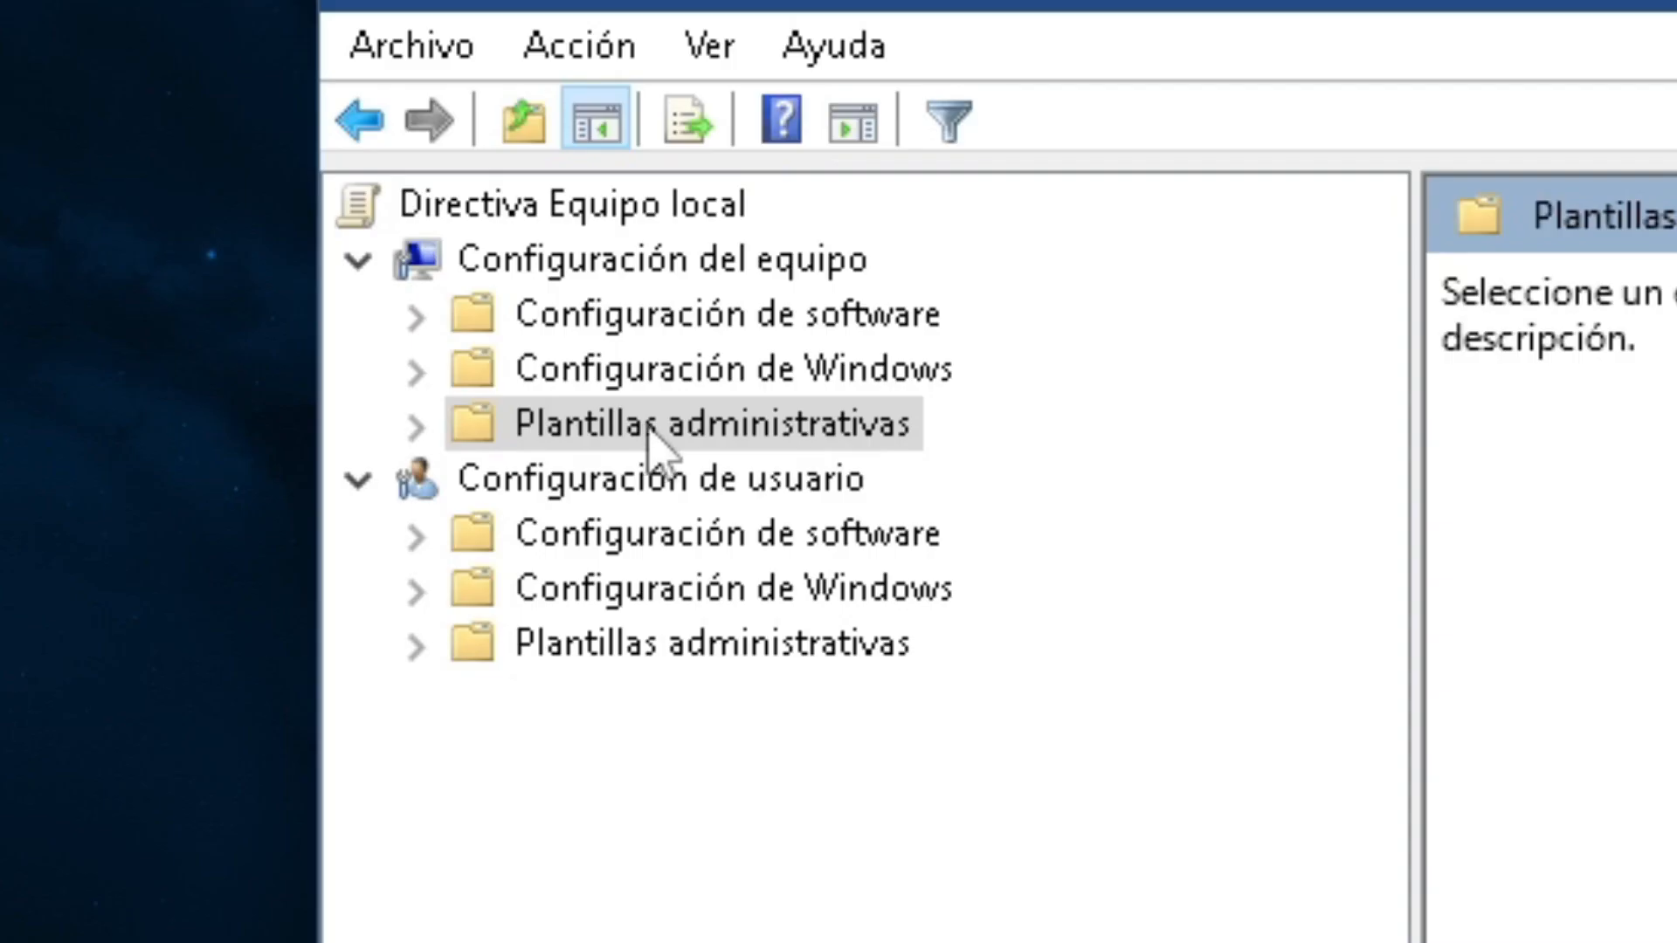
click(418, 428)
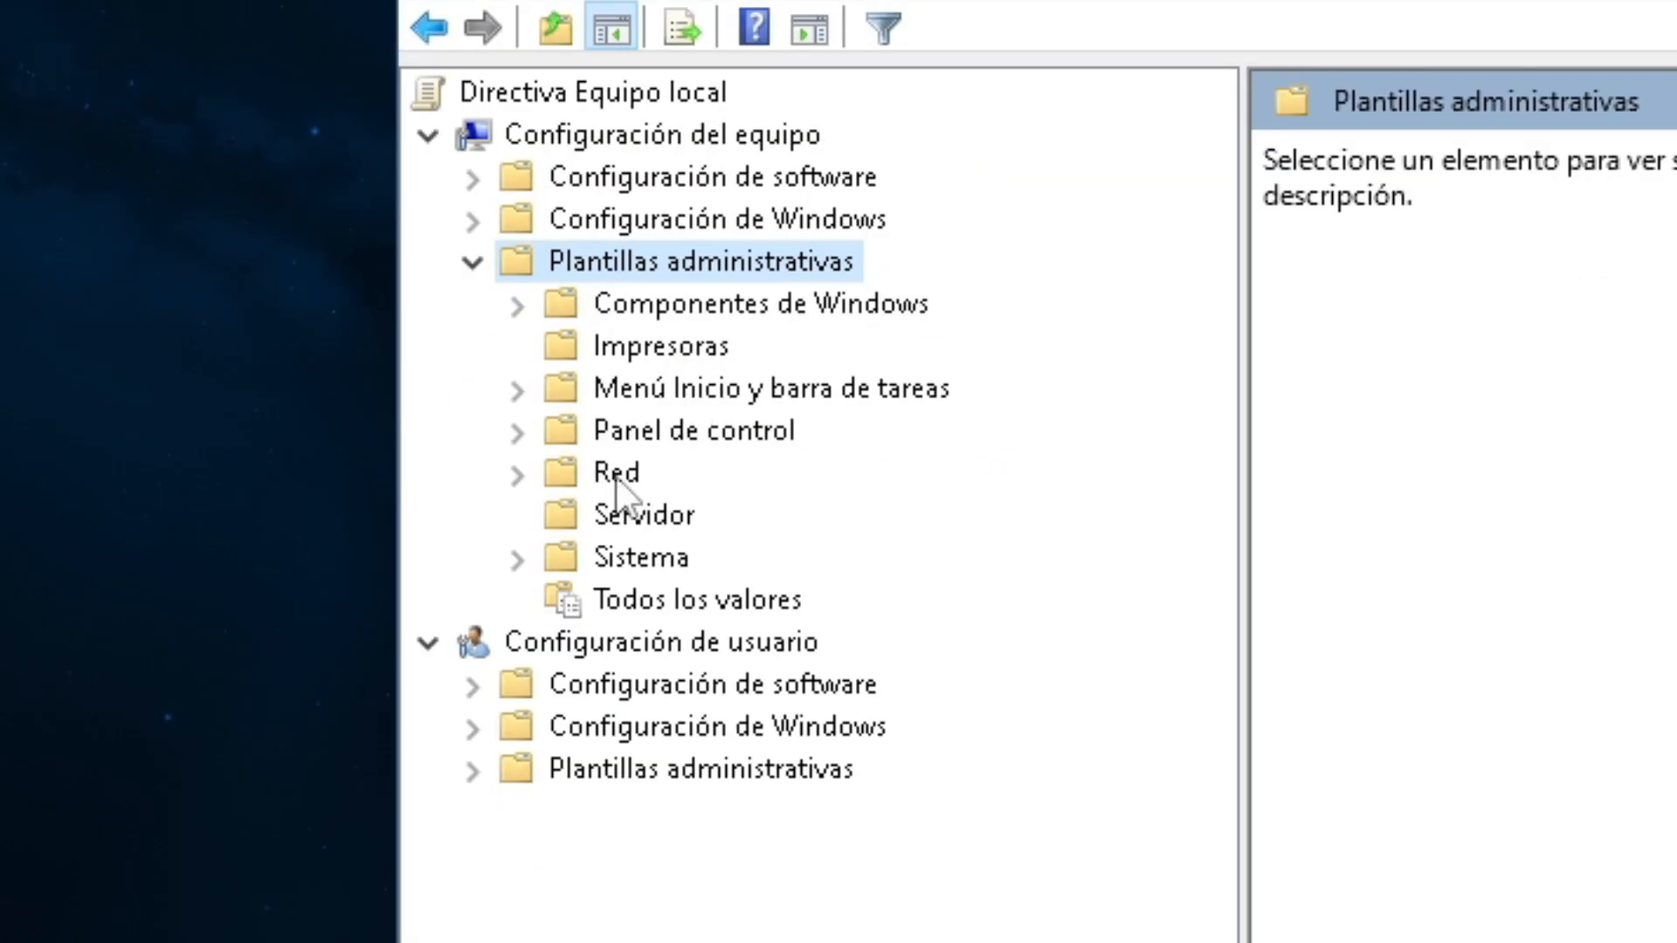
click(690, 529)
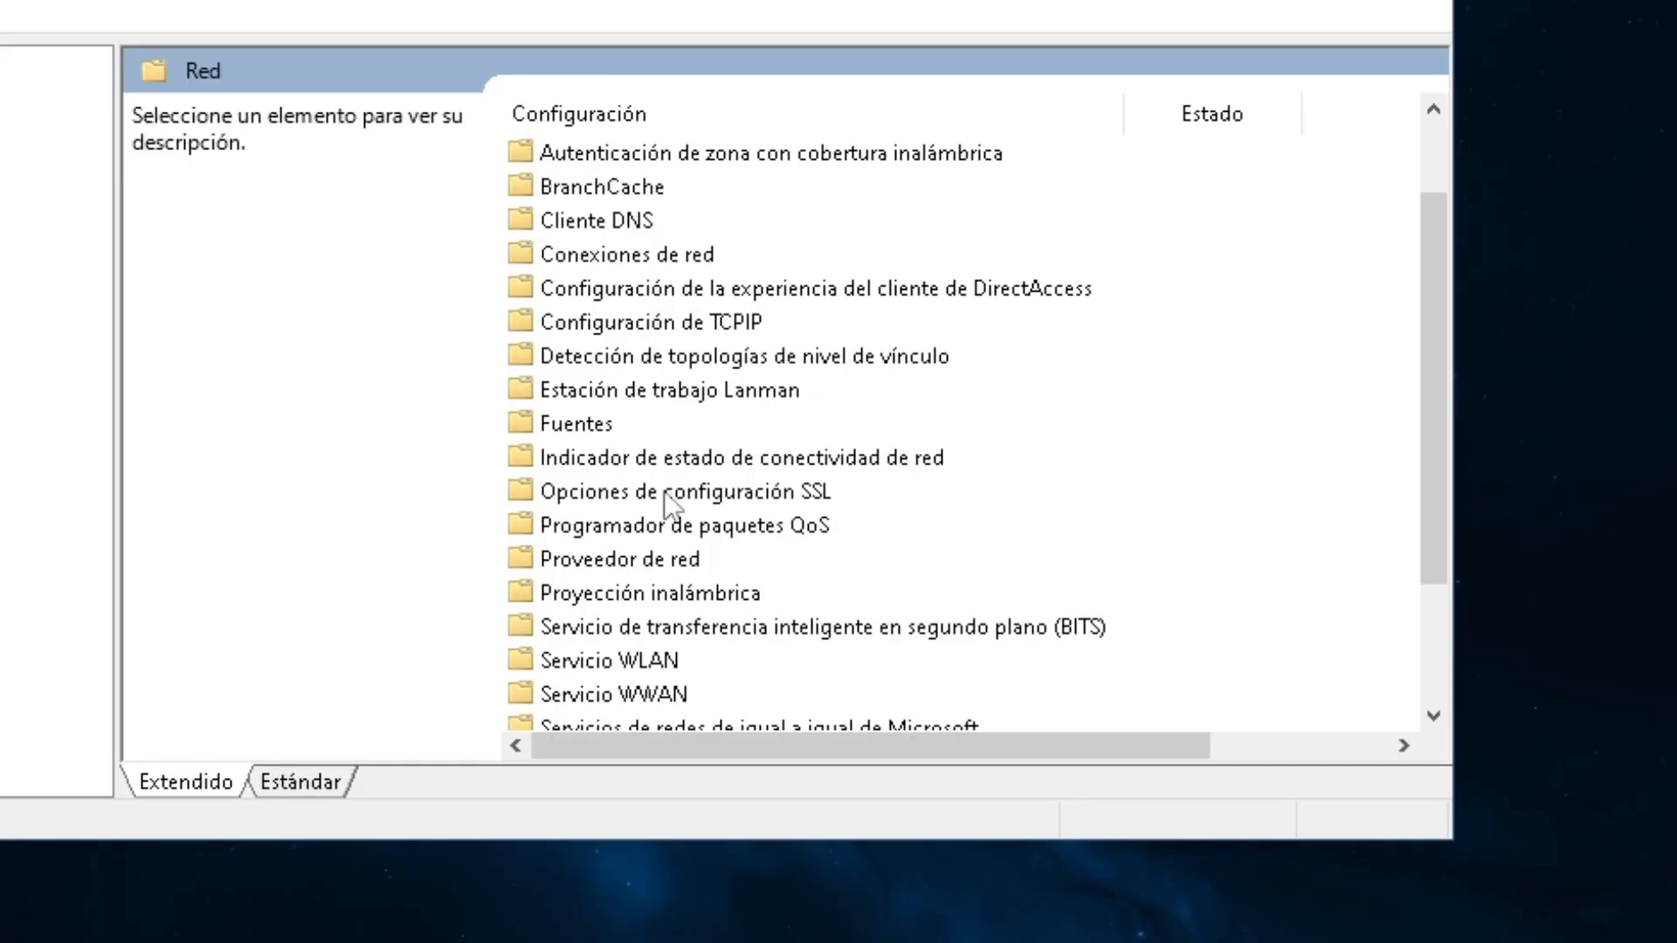
click(614, 529)
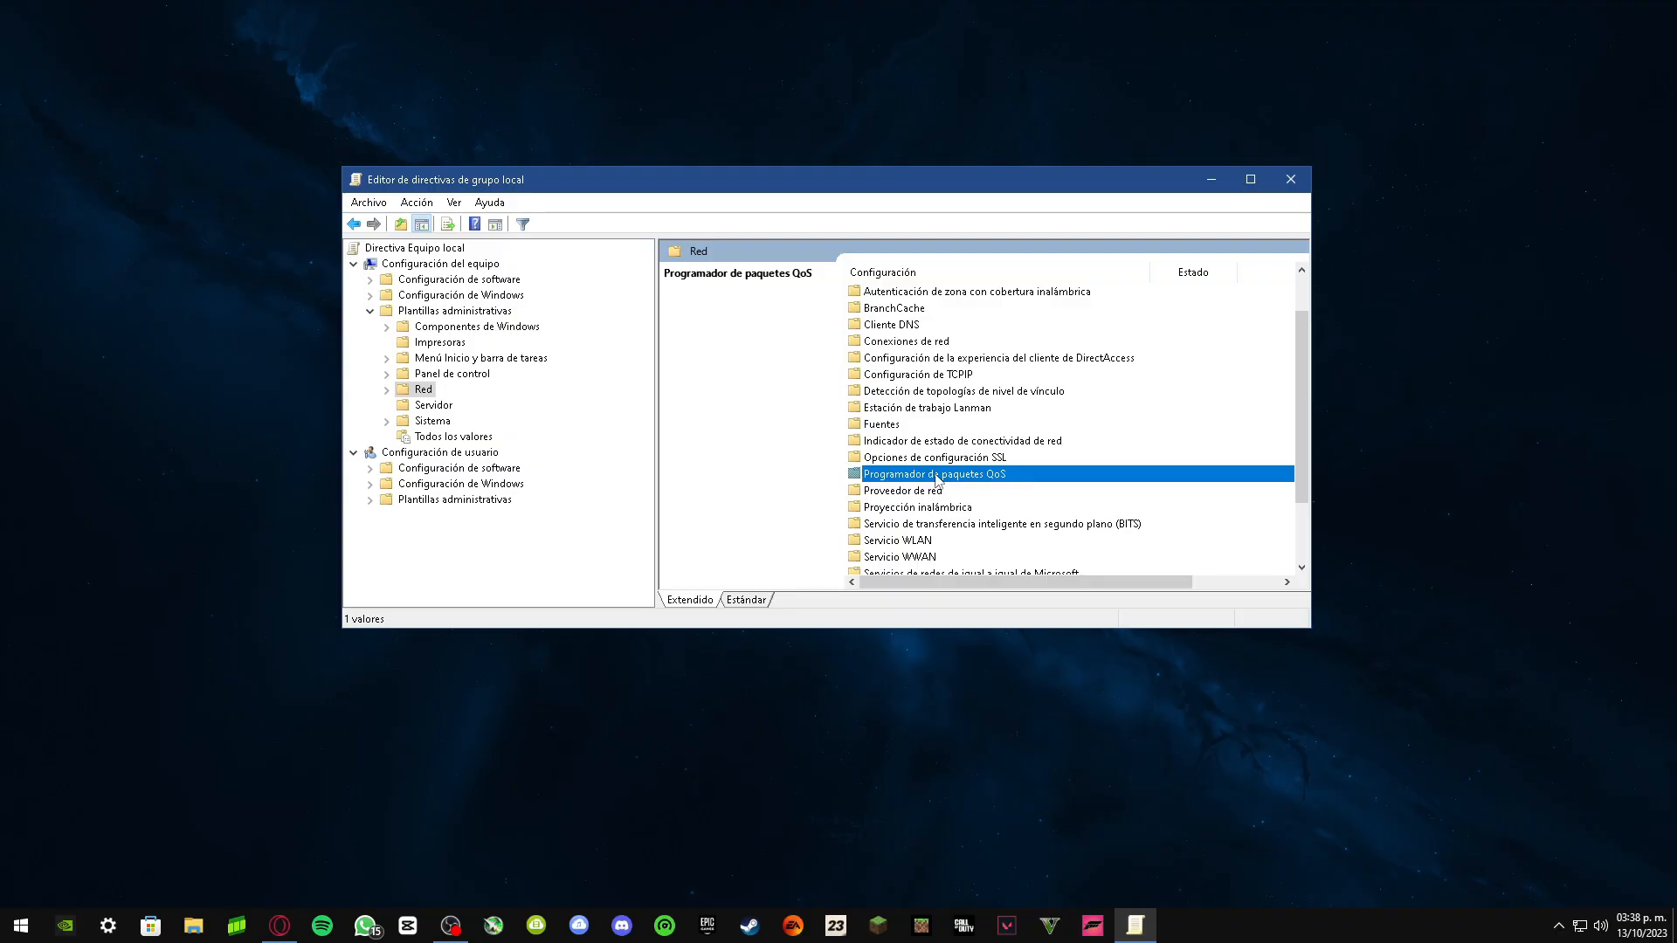
double_click(1000, 517)
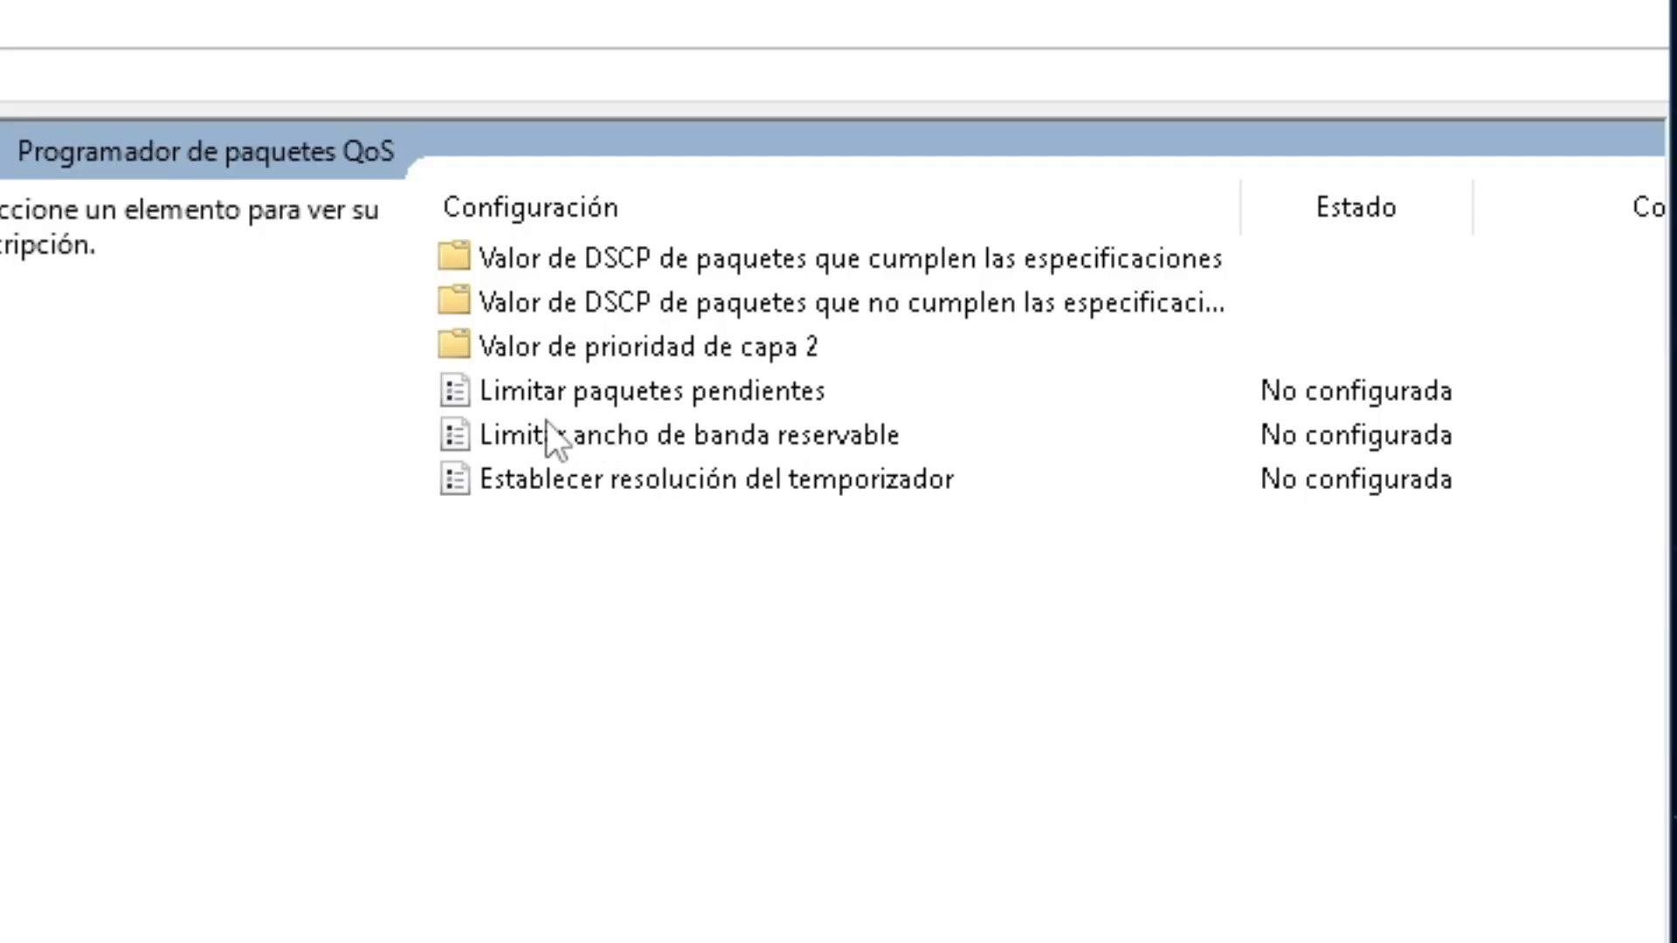
Step: Enable the "Limitar ancho de banda reservable" policy and set its bandwidth limit to 0%
click(559, 441)
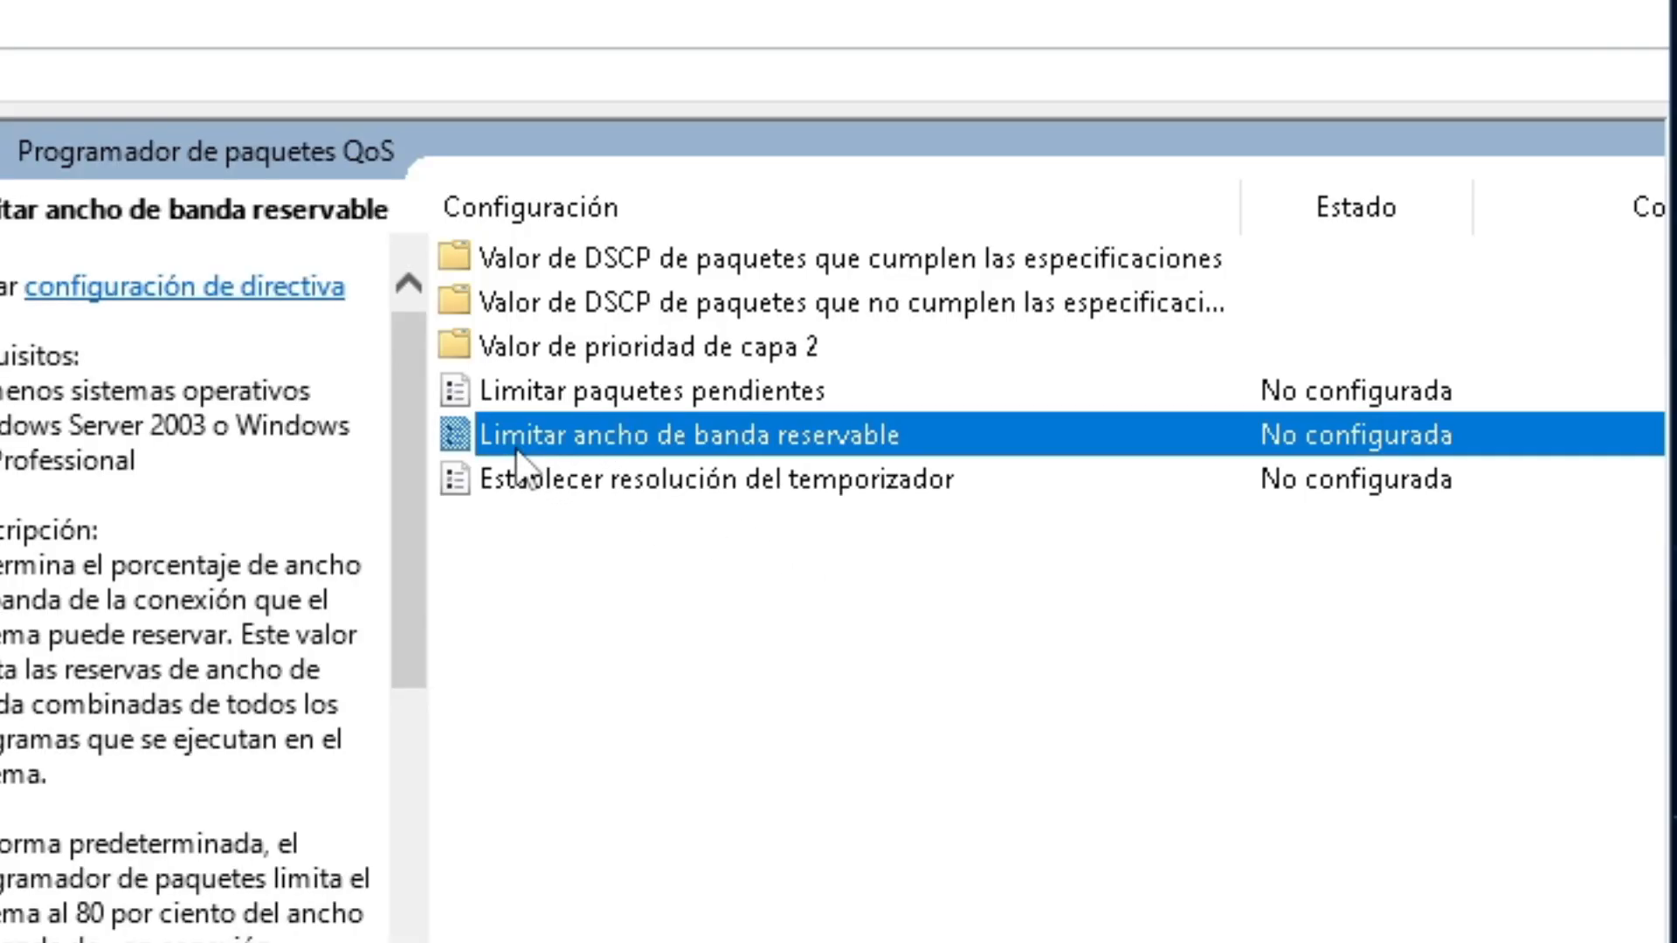
double_click(578, 434)
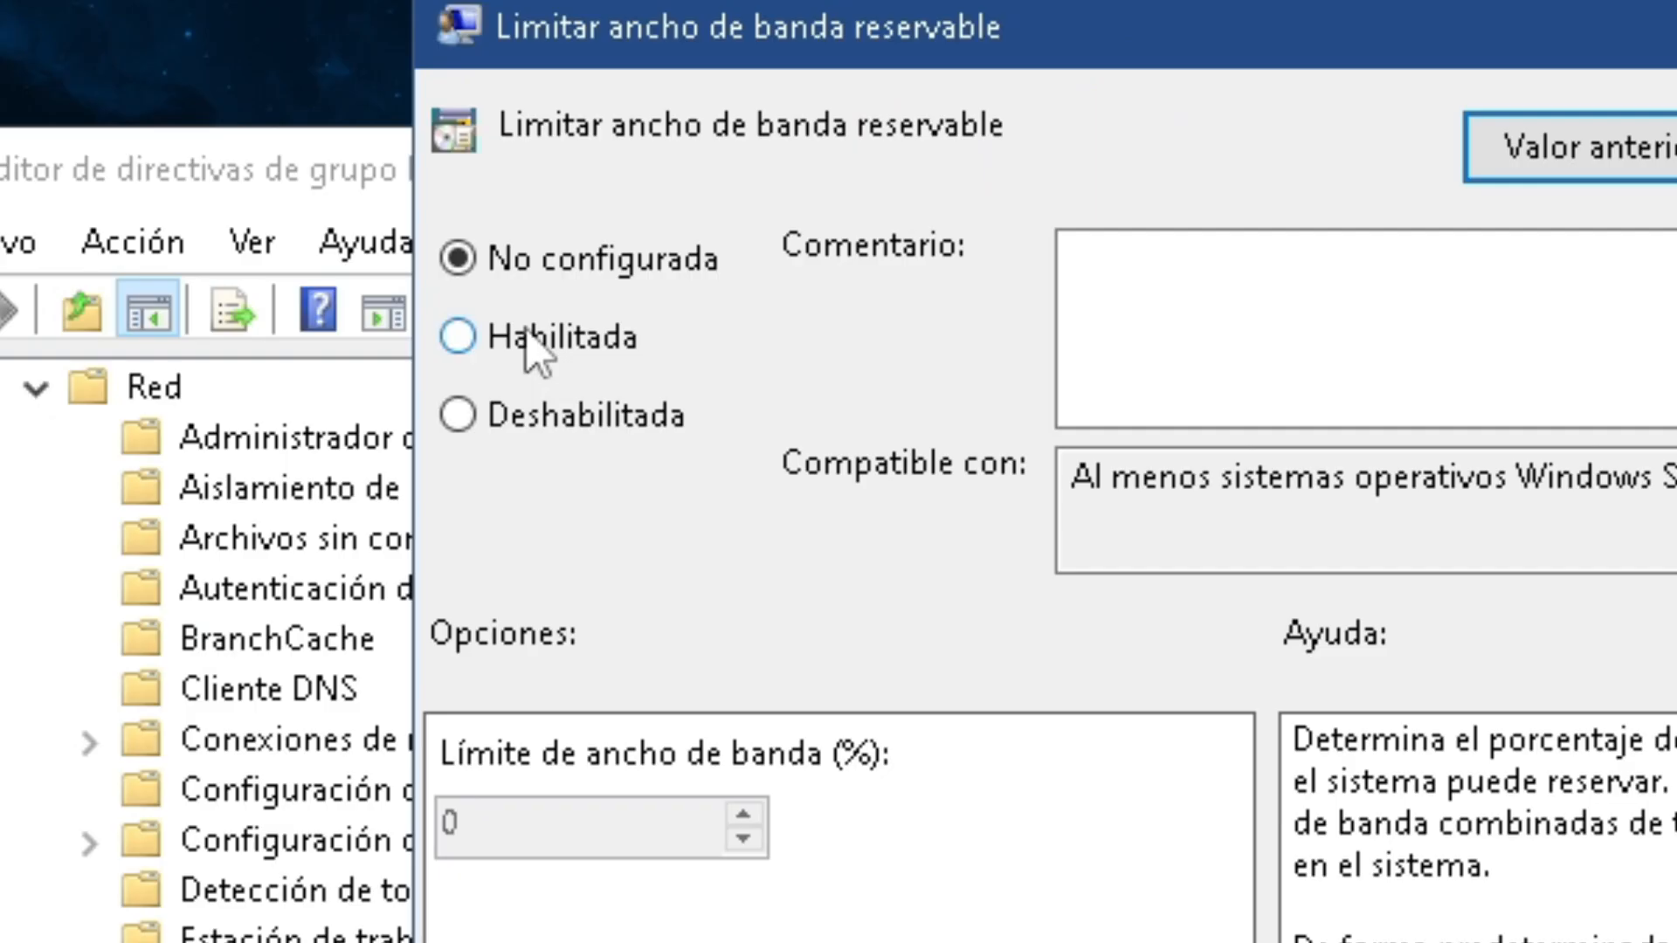
click(530, 233)
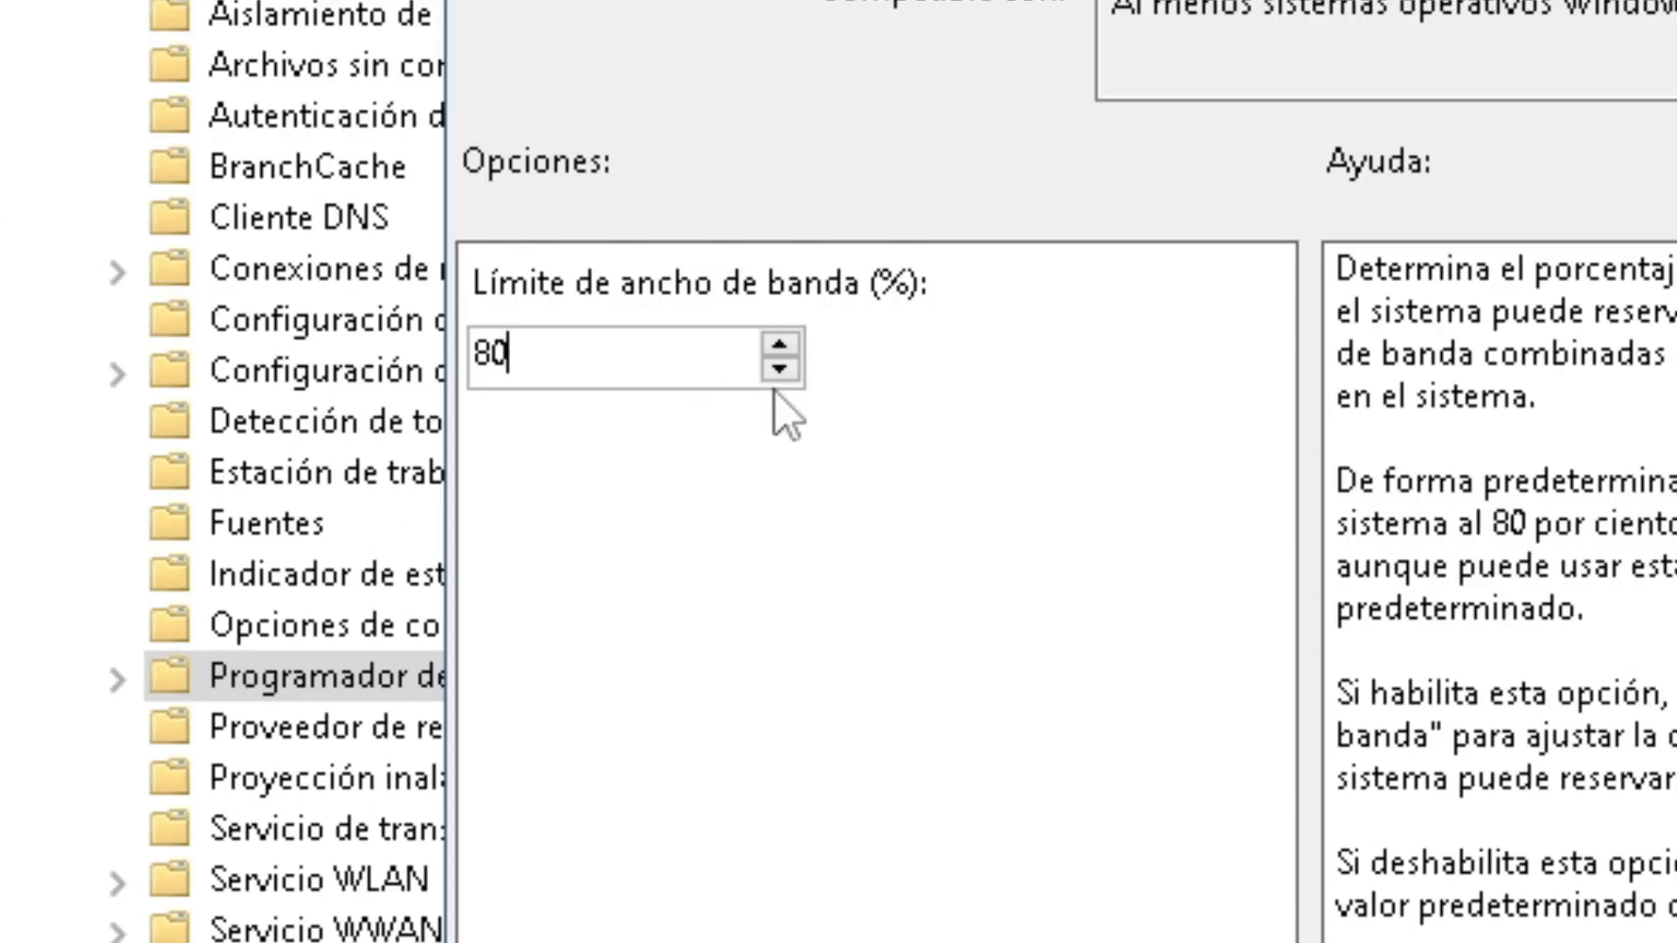
key(BackSpace)
key(BackSpace)
text(0)
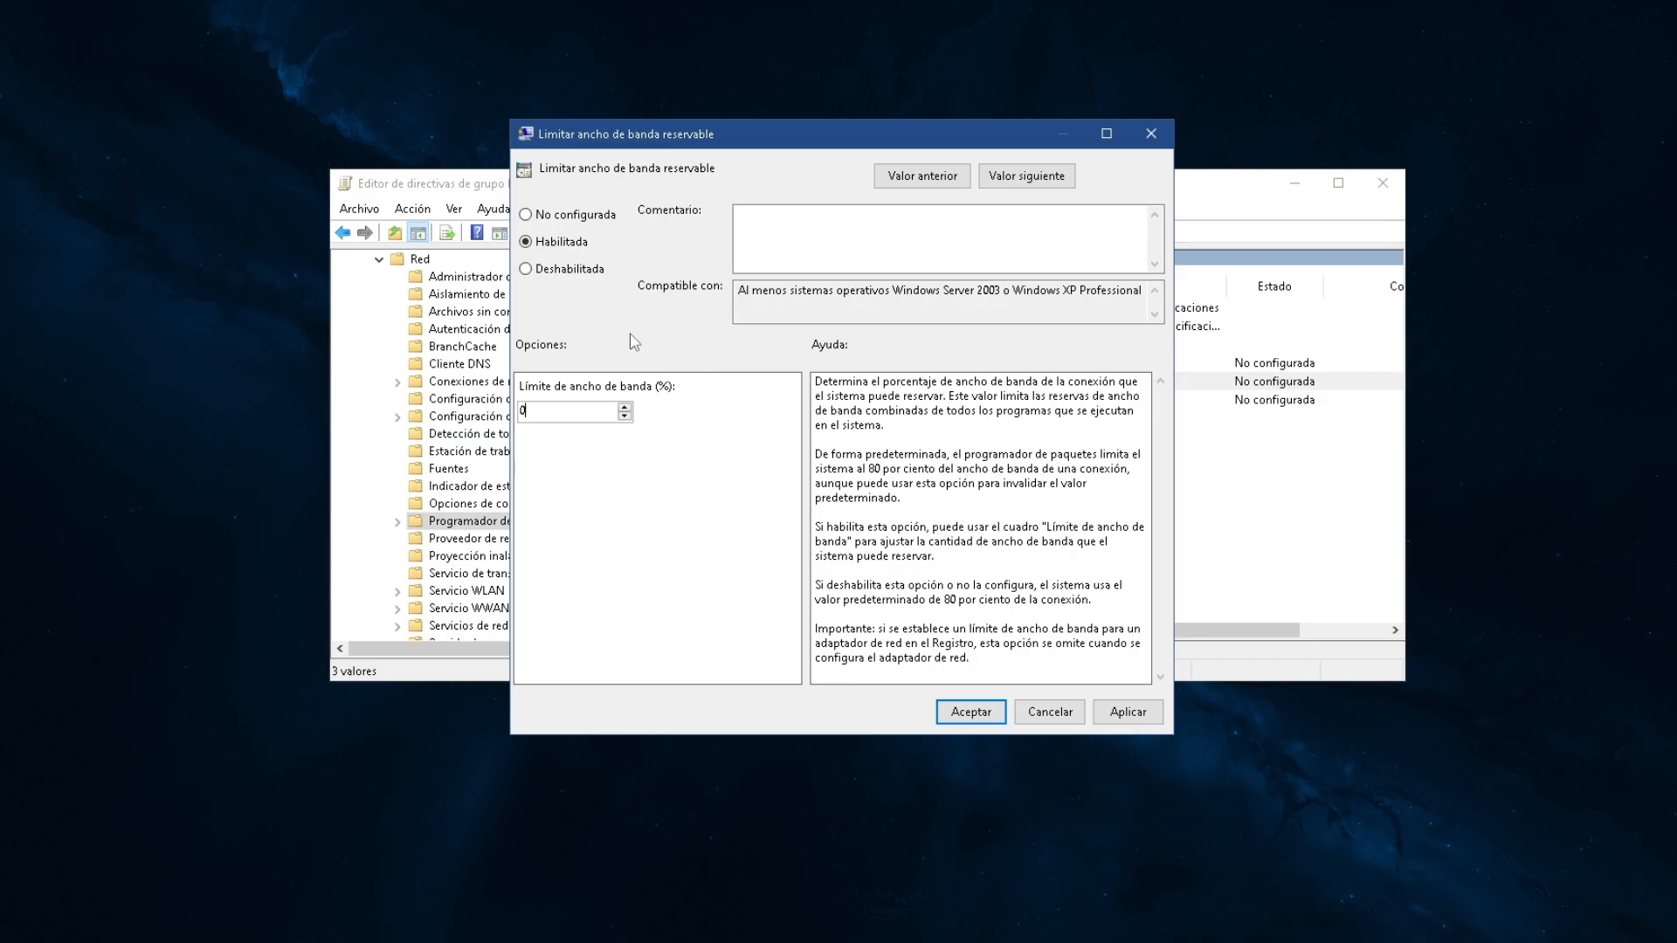
Step: Apply and accept the reservable bandwidth policy, and close the Local Group Policy Editor
click(1116, 715)
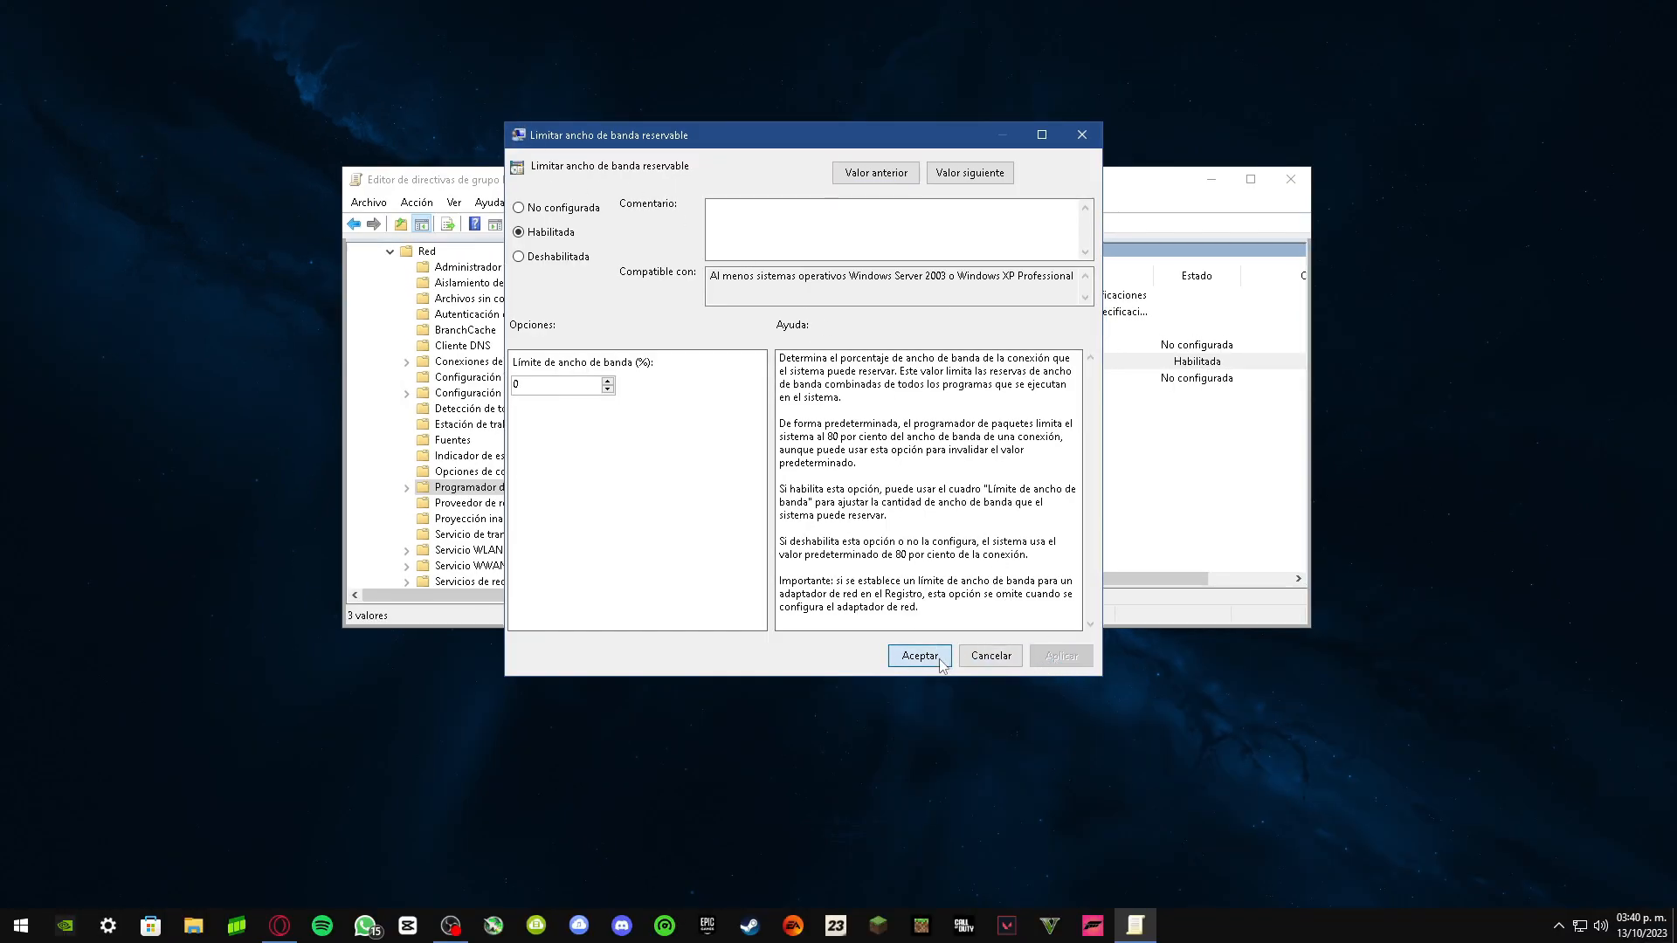
click(920, 656)
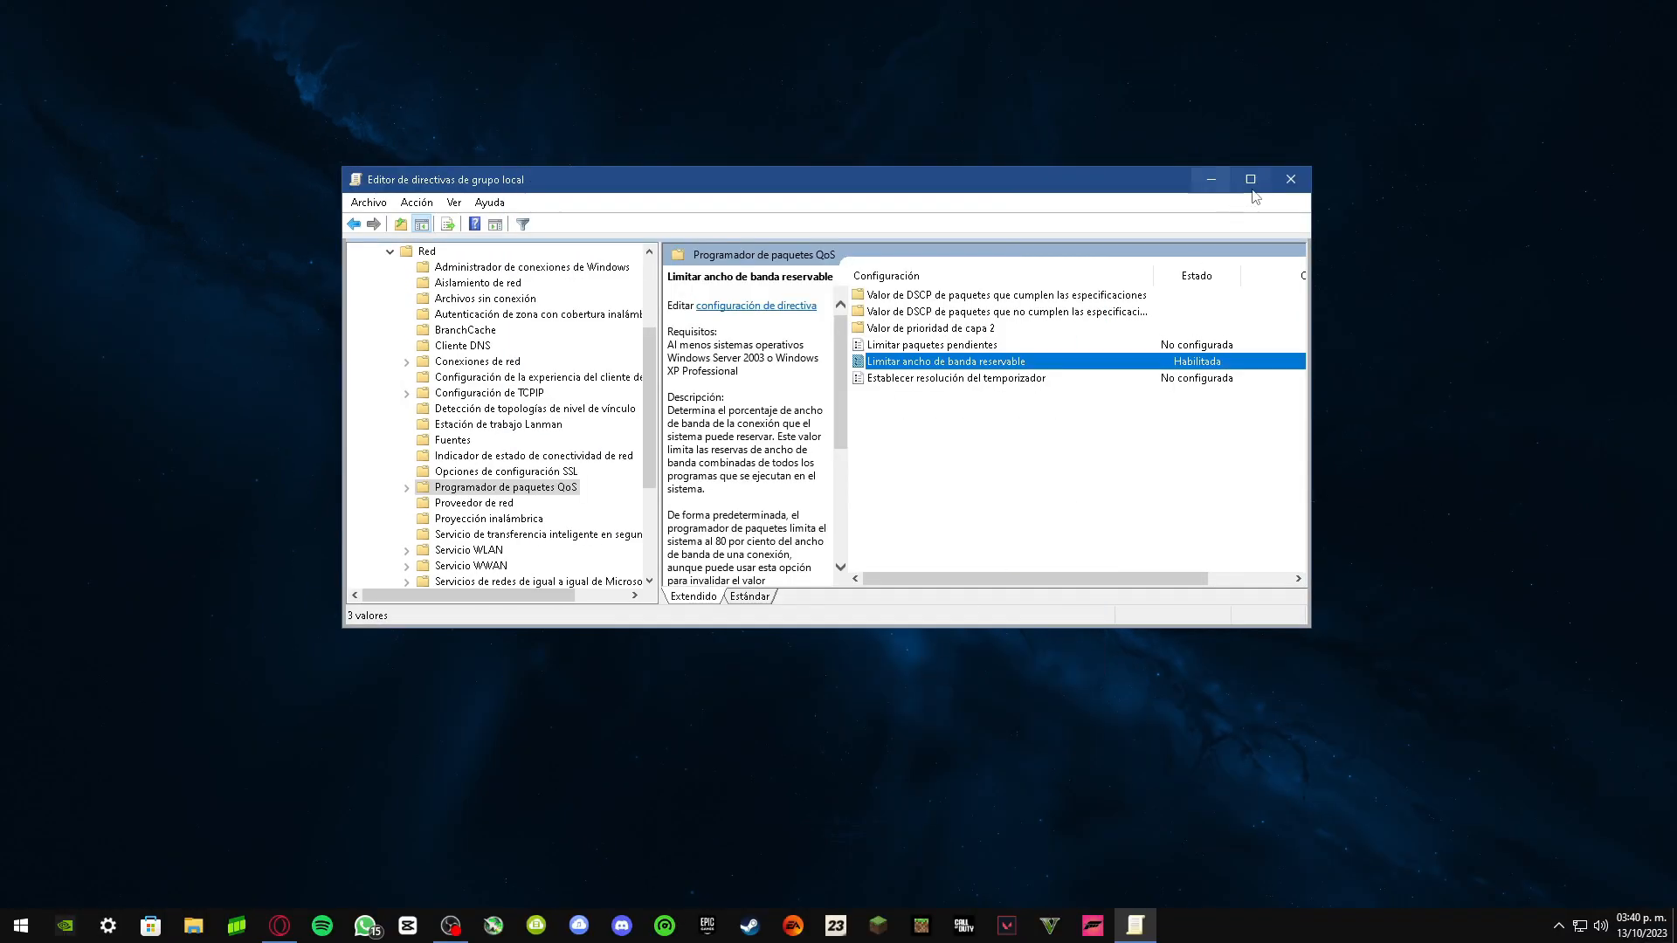
click(1298, 182)
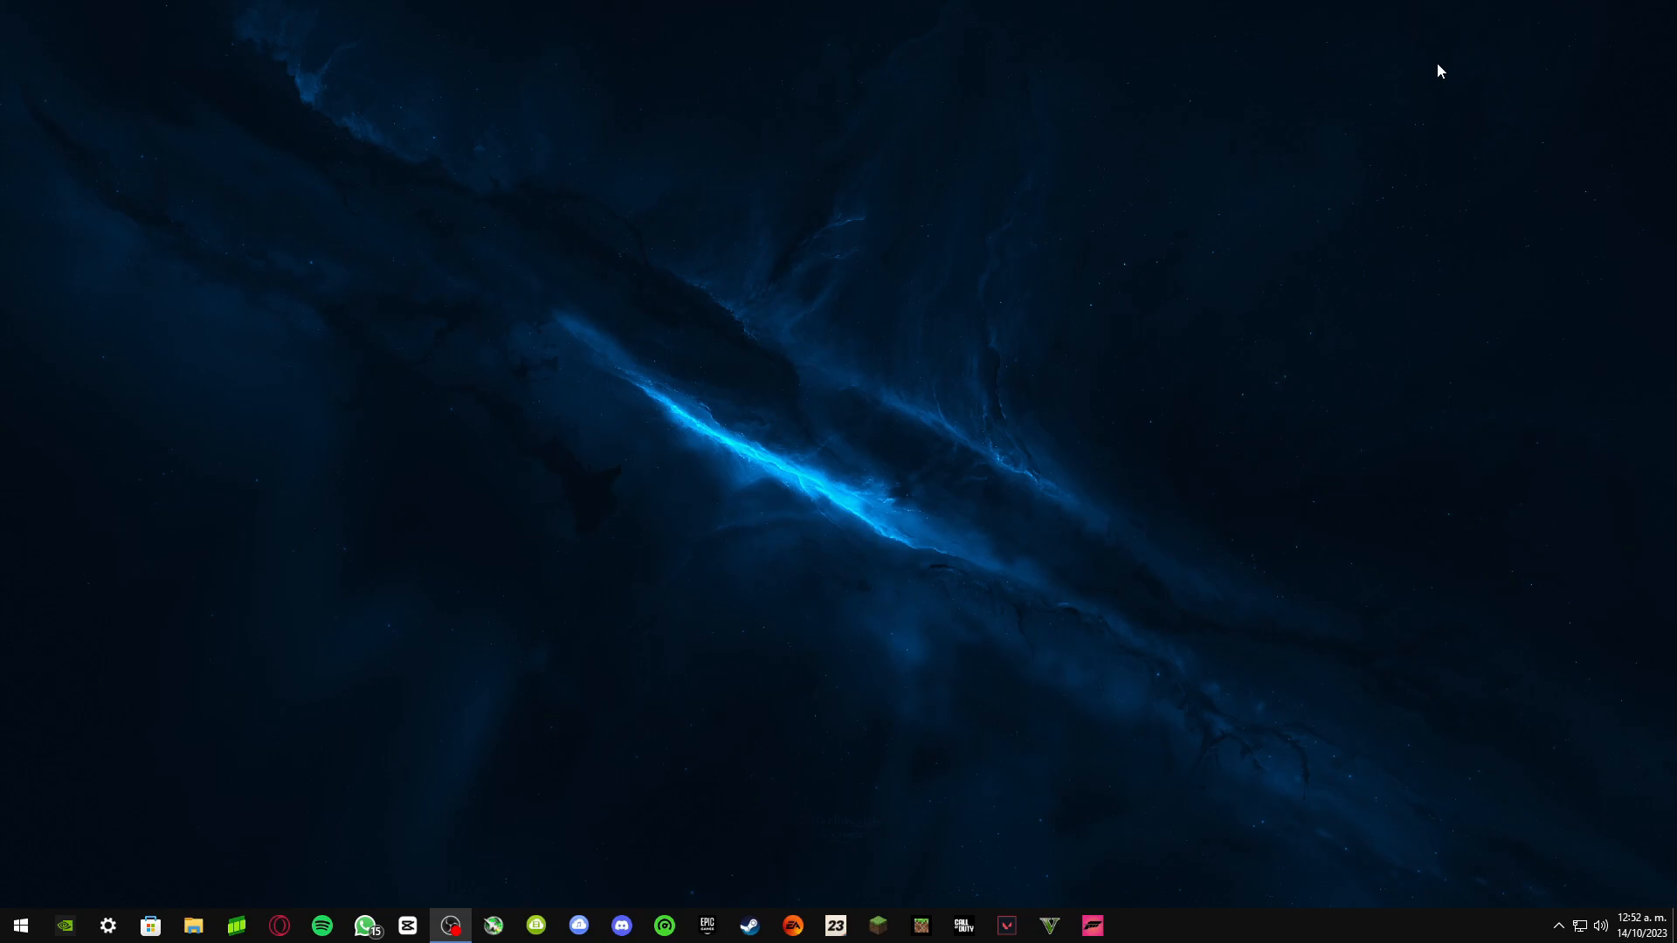
Step: Search Windows for "servicio" and open the Services application
key(super)
text(servicio)
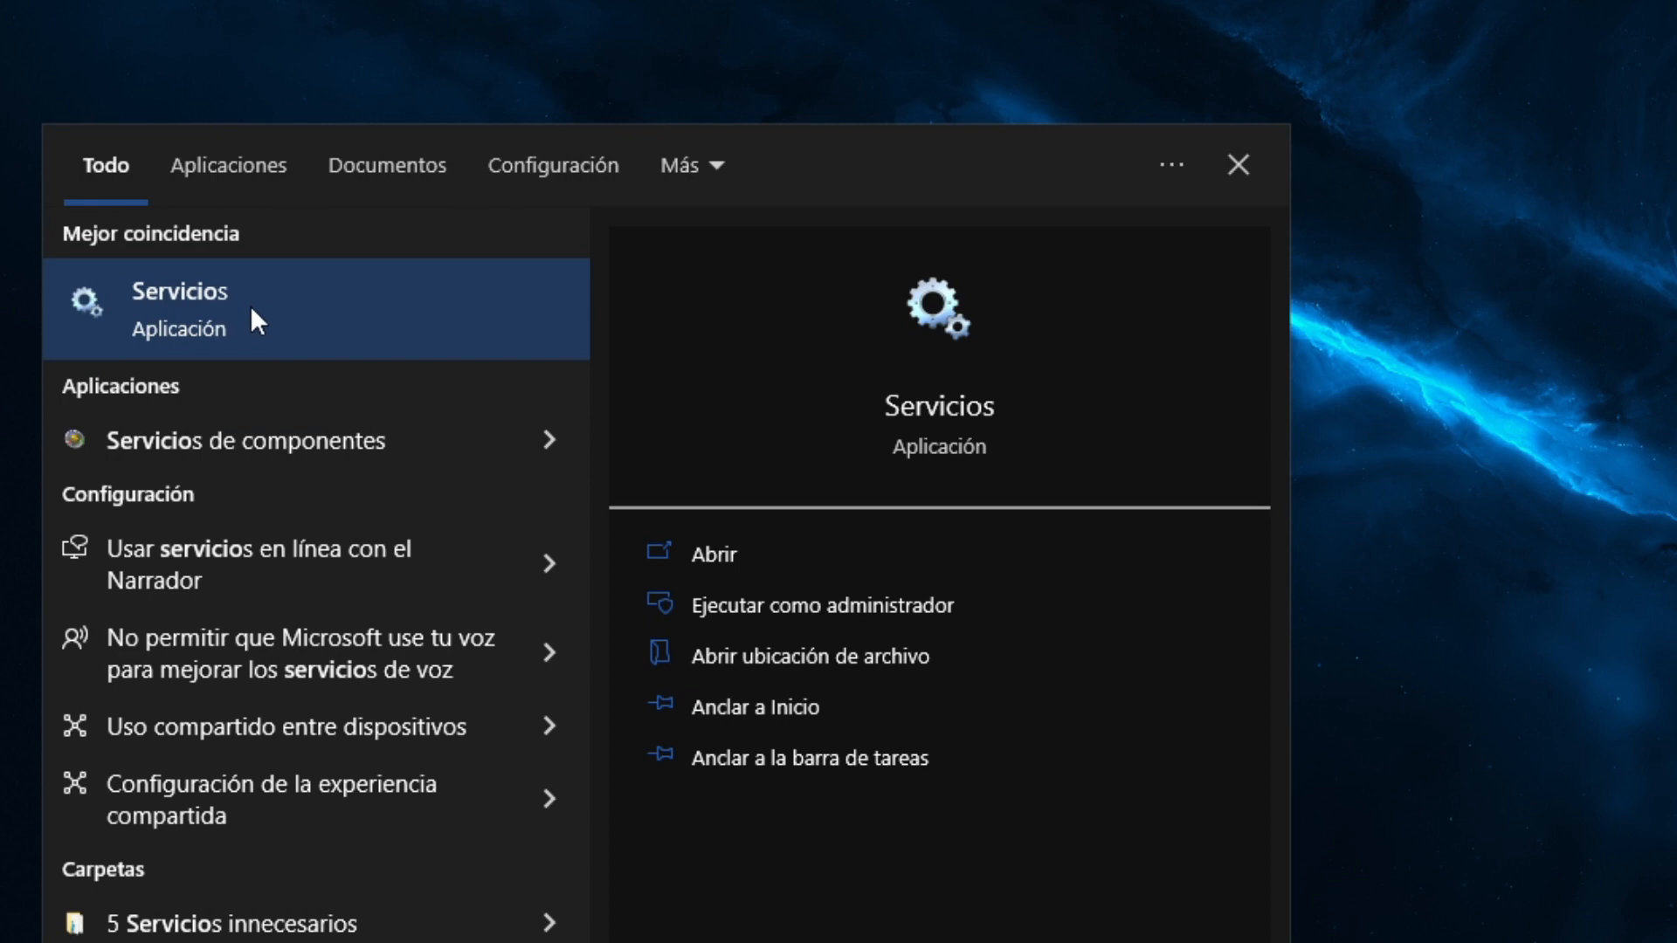
click(159, 441)
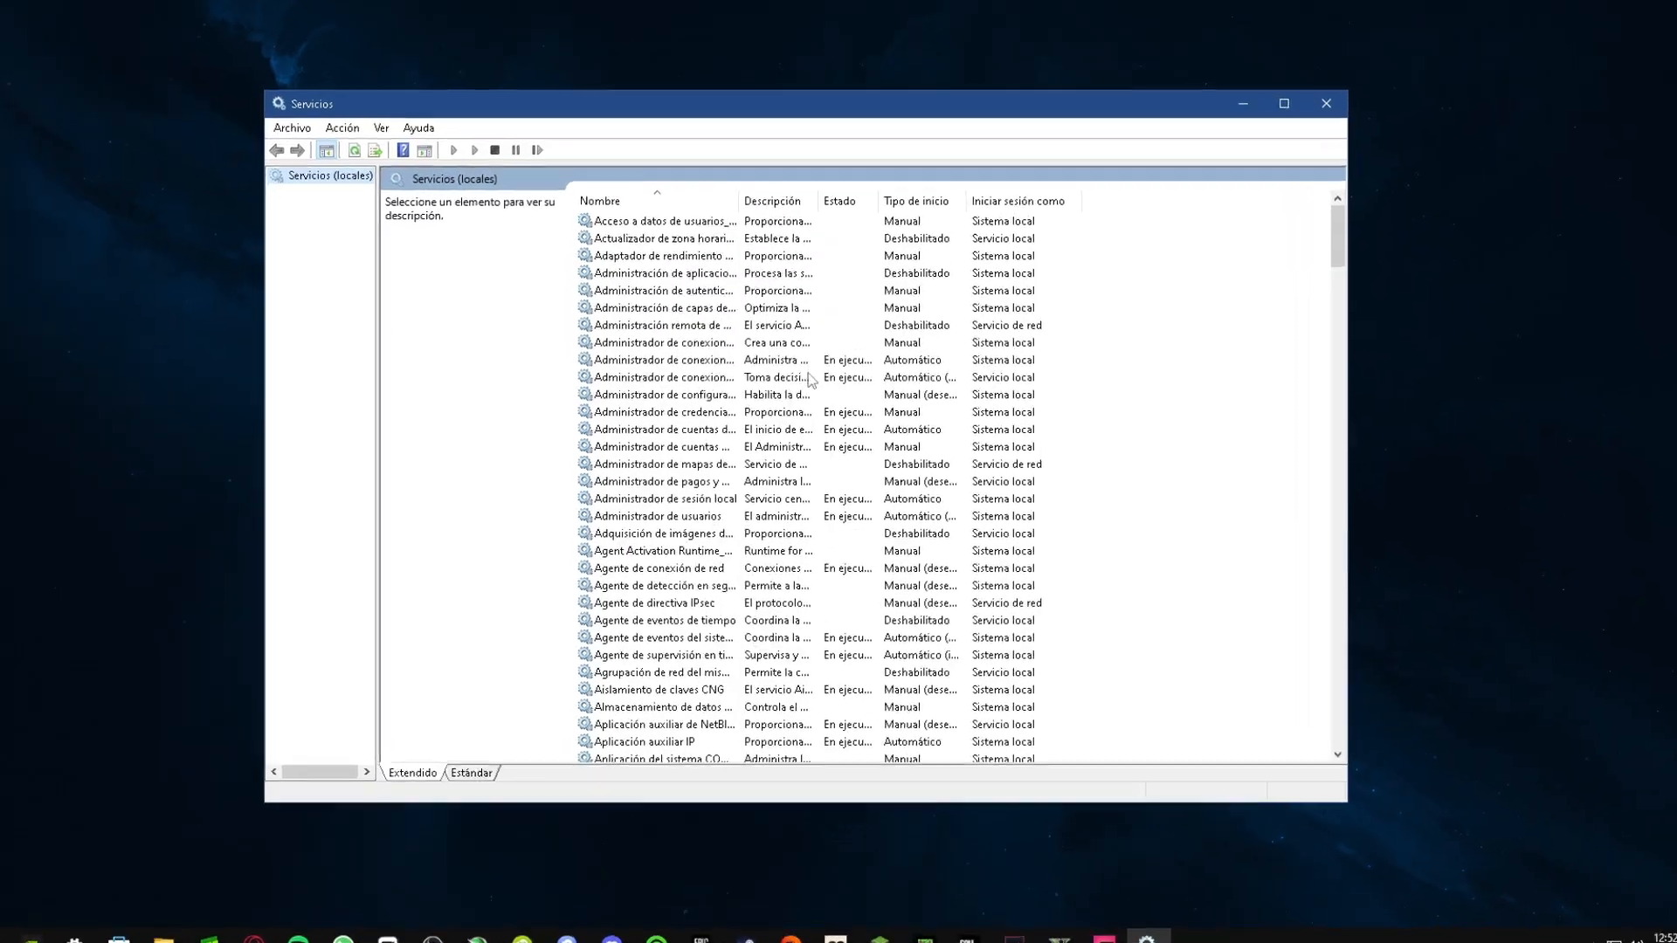
Step: Find the Windows Update service near the end of the local services list and open its properties
scroll(810, 434, down, 20)
scroll(809, 433, down, 9)
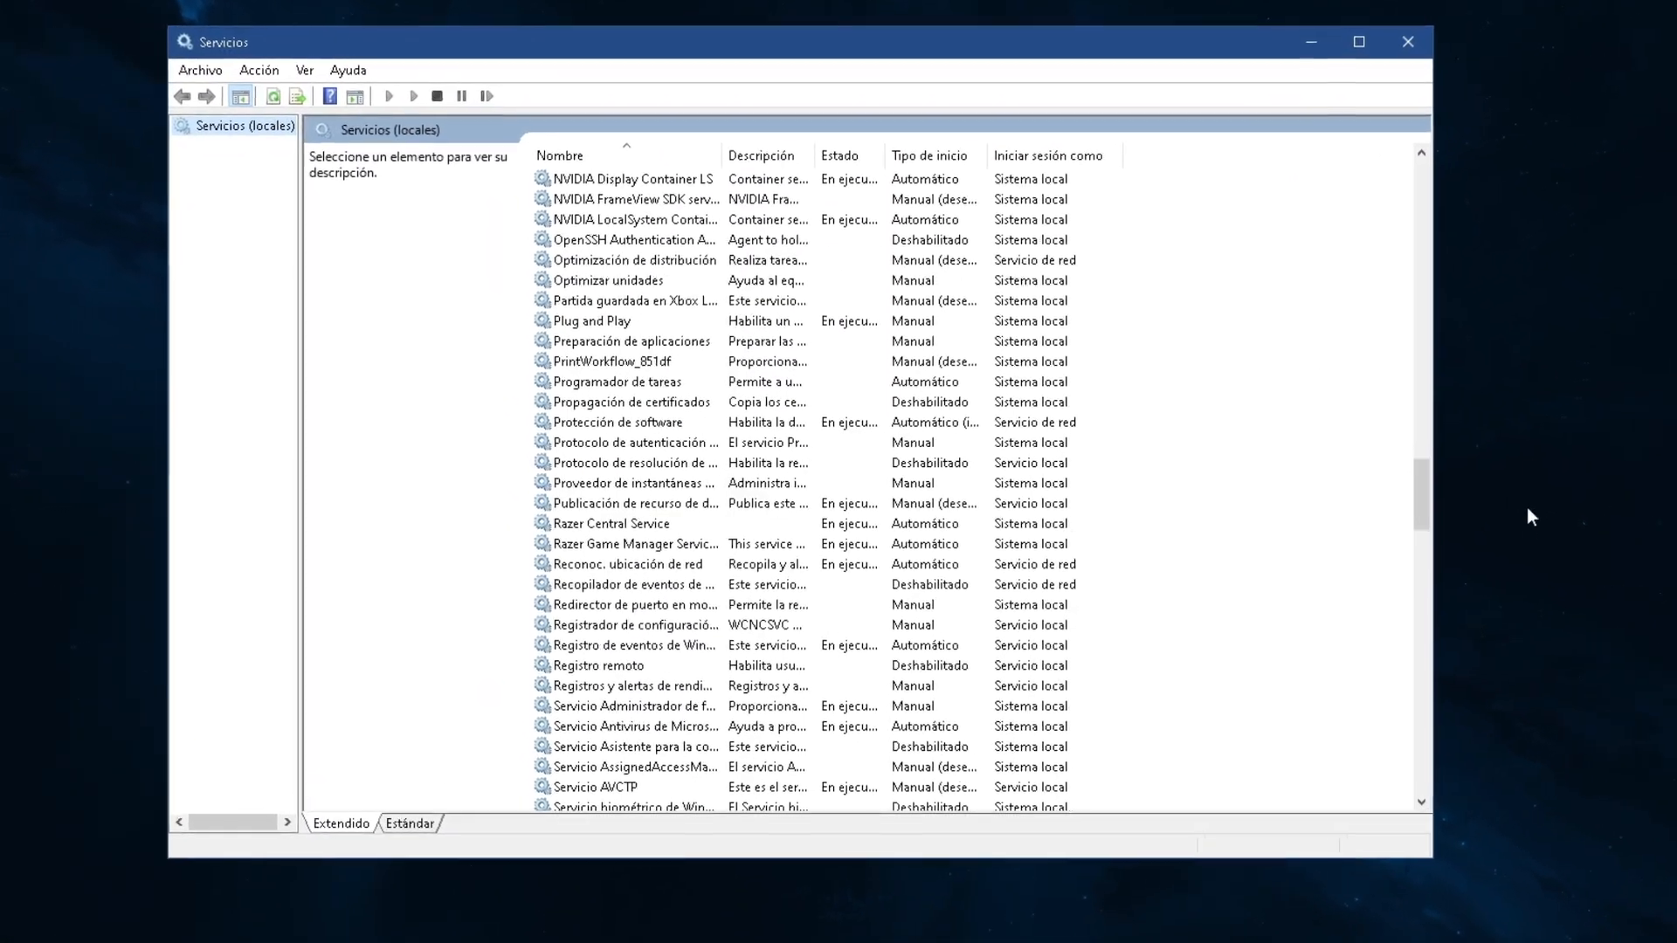
drag(1403, 489, 1403, 723)
scroll(1017, 671, down, 1)
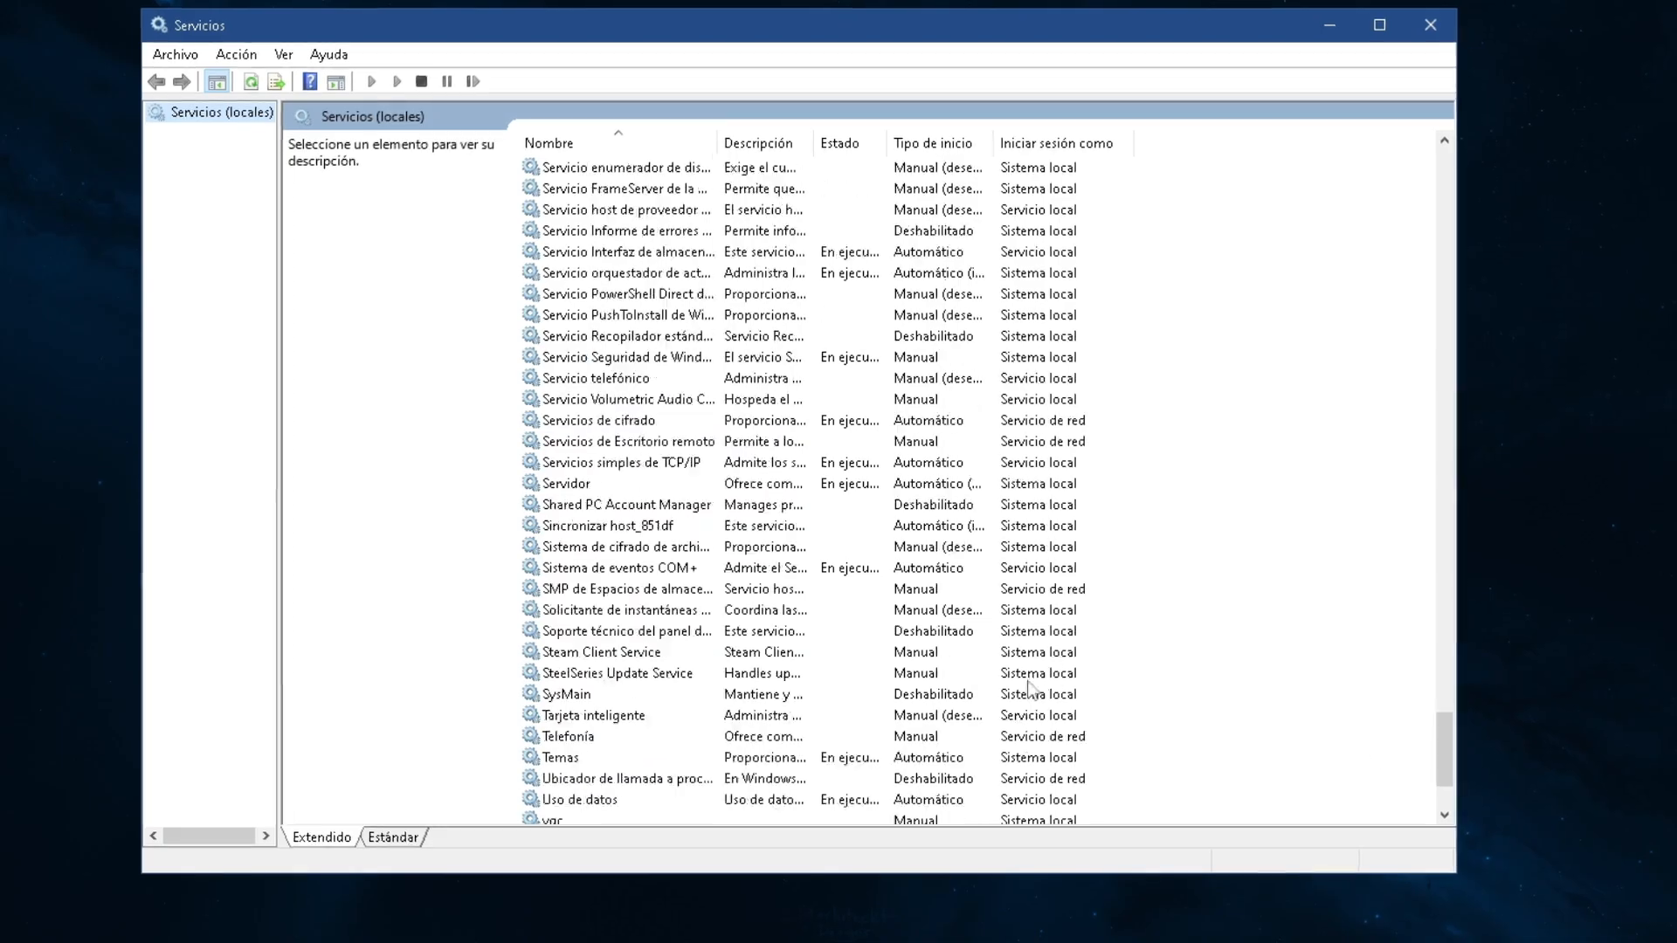
scroll(1028, 684, down, 3)
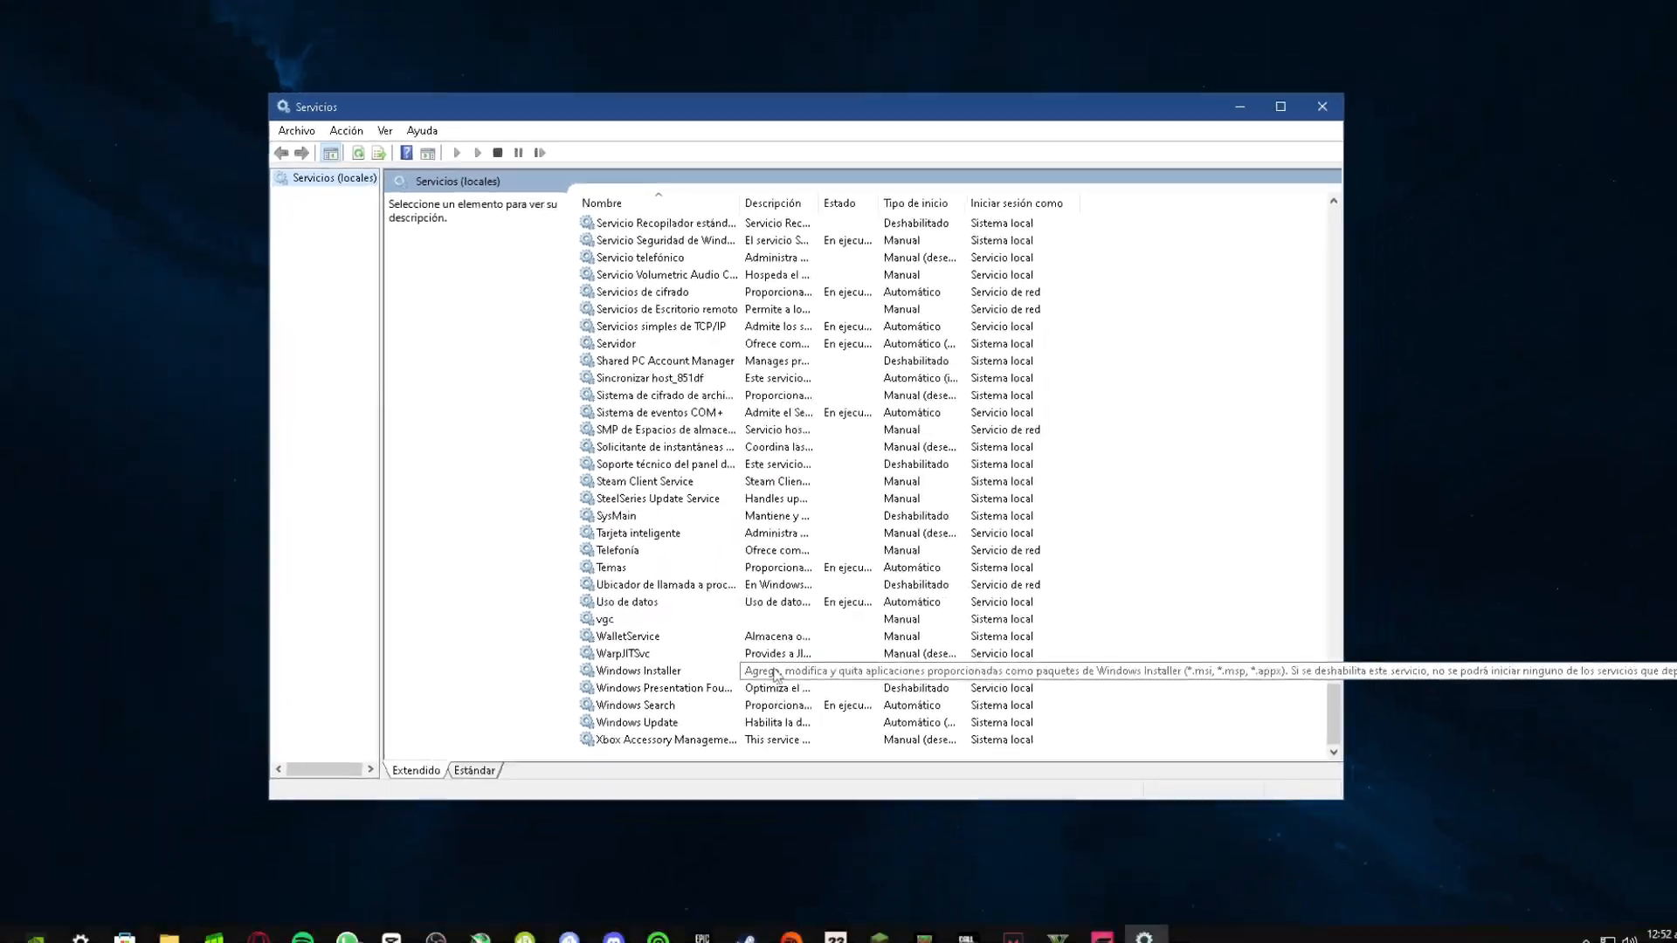
click(577, 778)
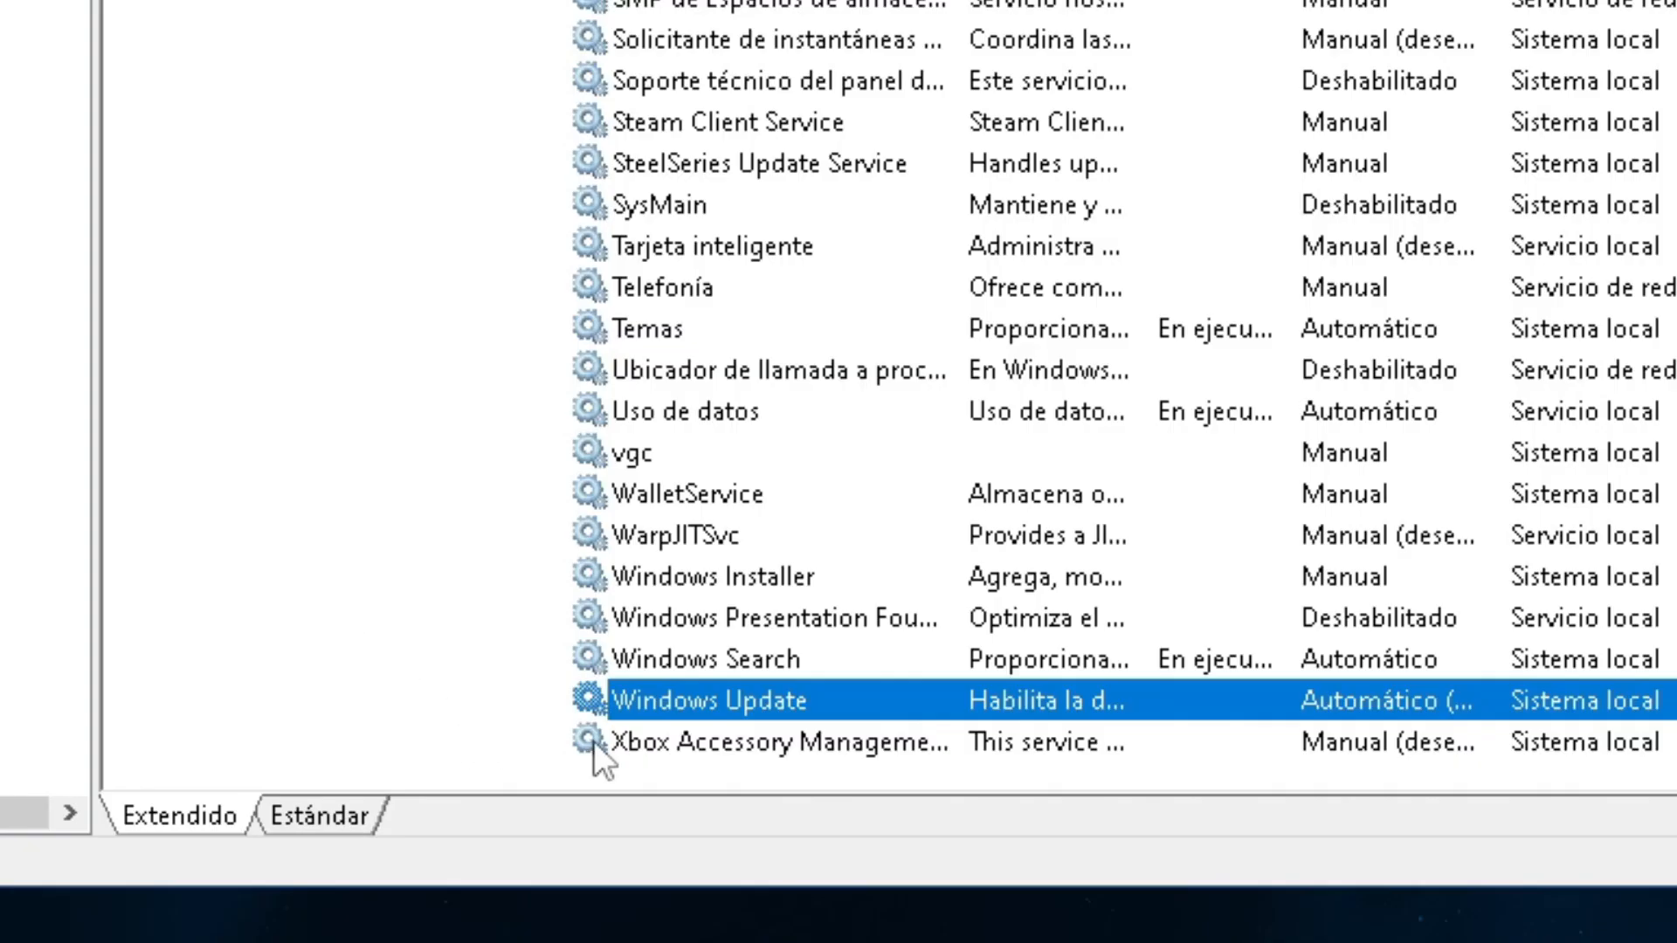
right_click(629, 708)
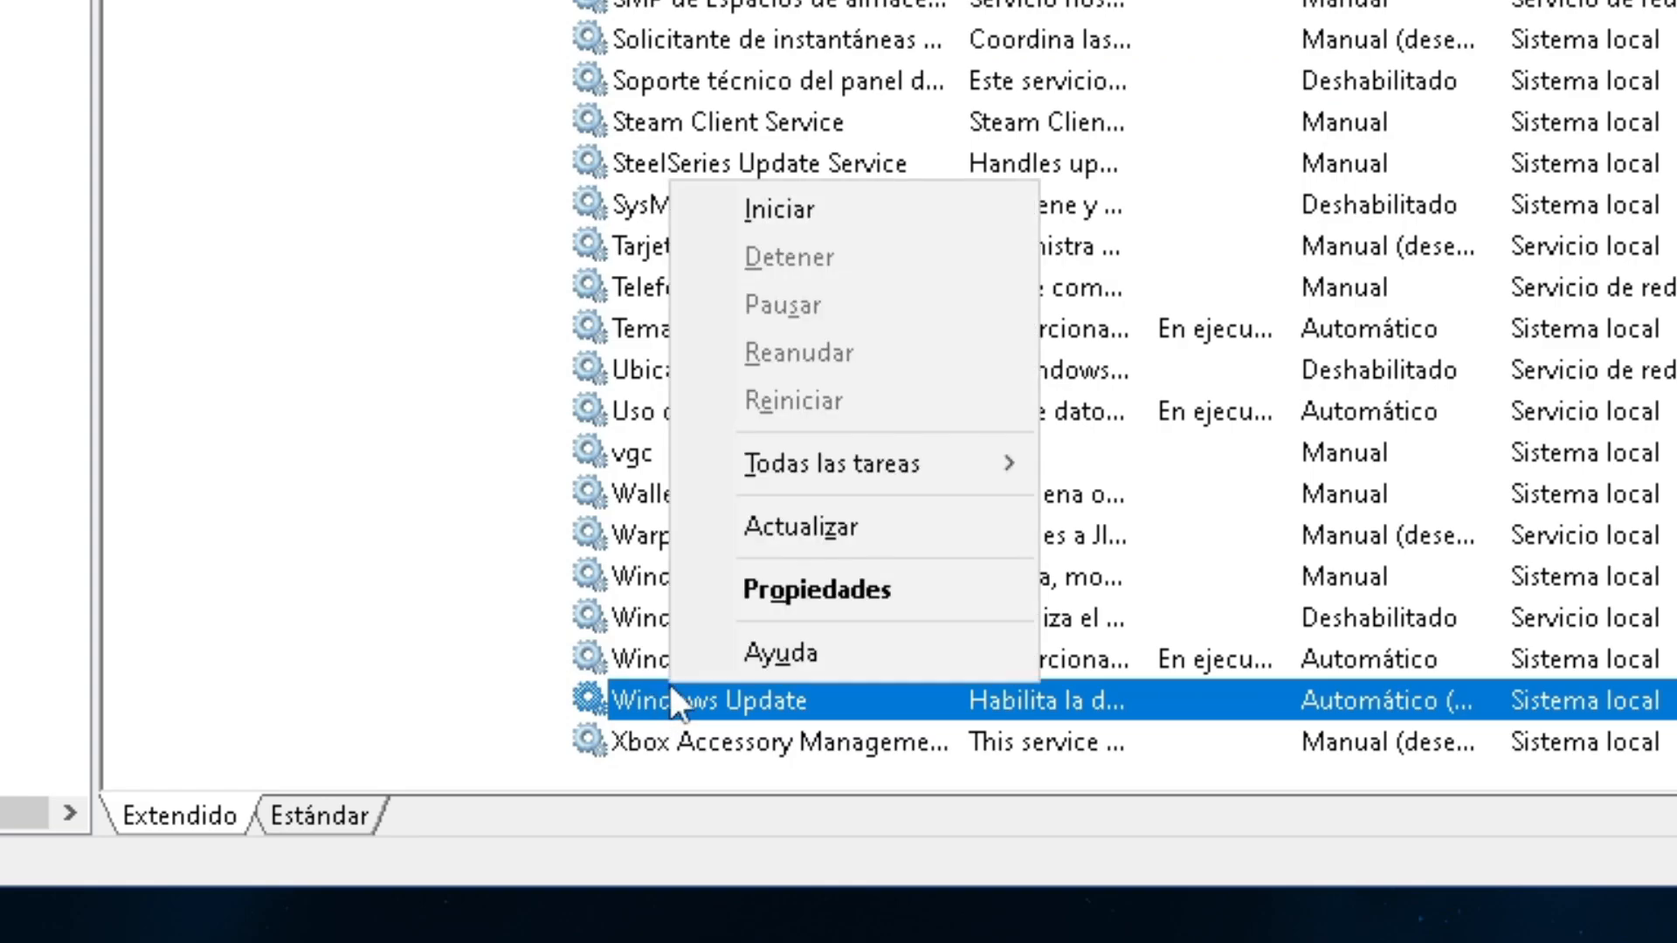
click(820, 589)
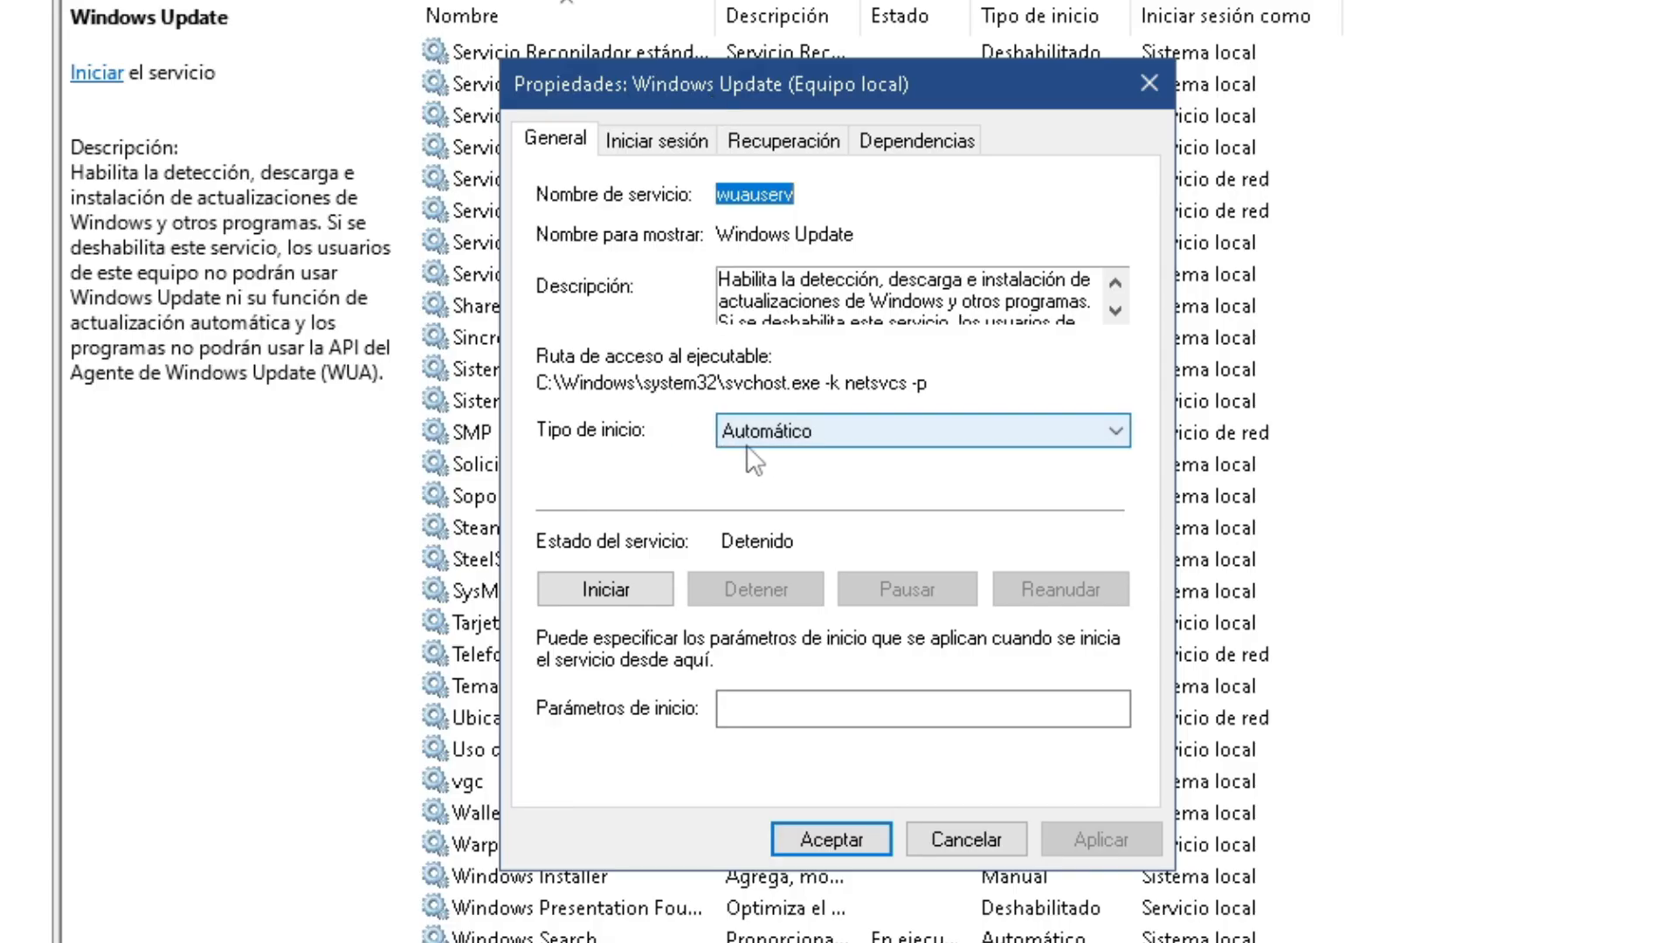
Step: Set the Windows Update startup type to Deshabilitado, apply the change, and close the properties and the Services window
click(744, 446)
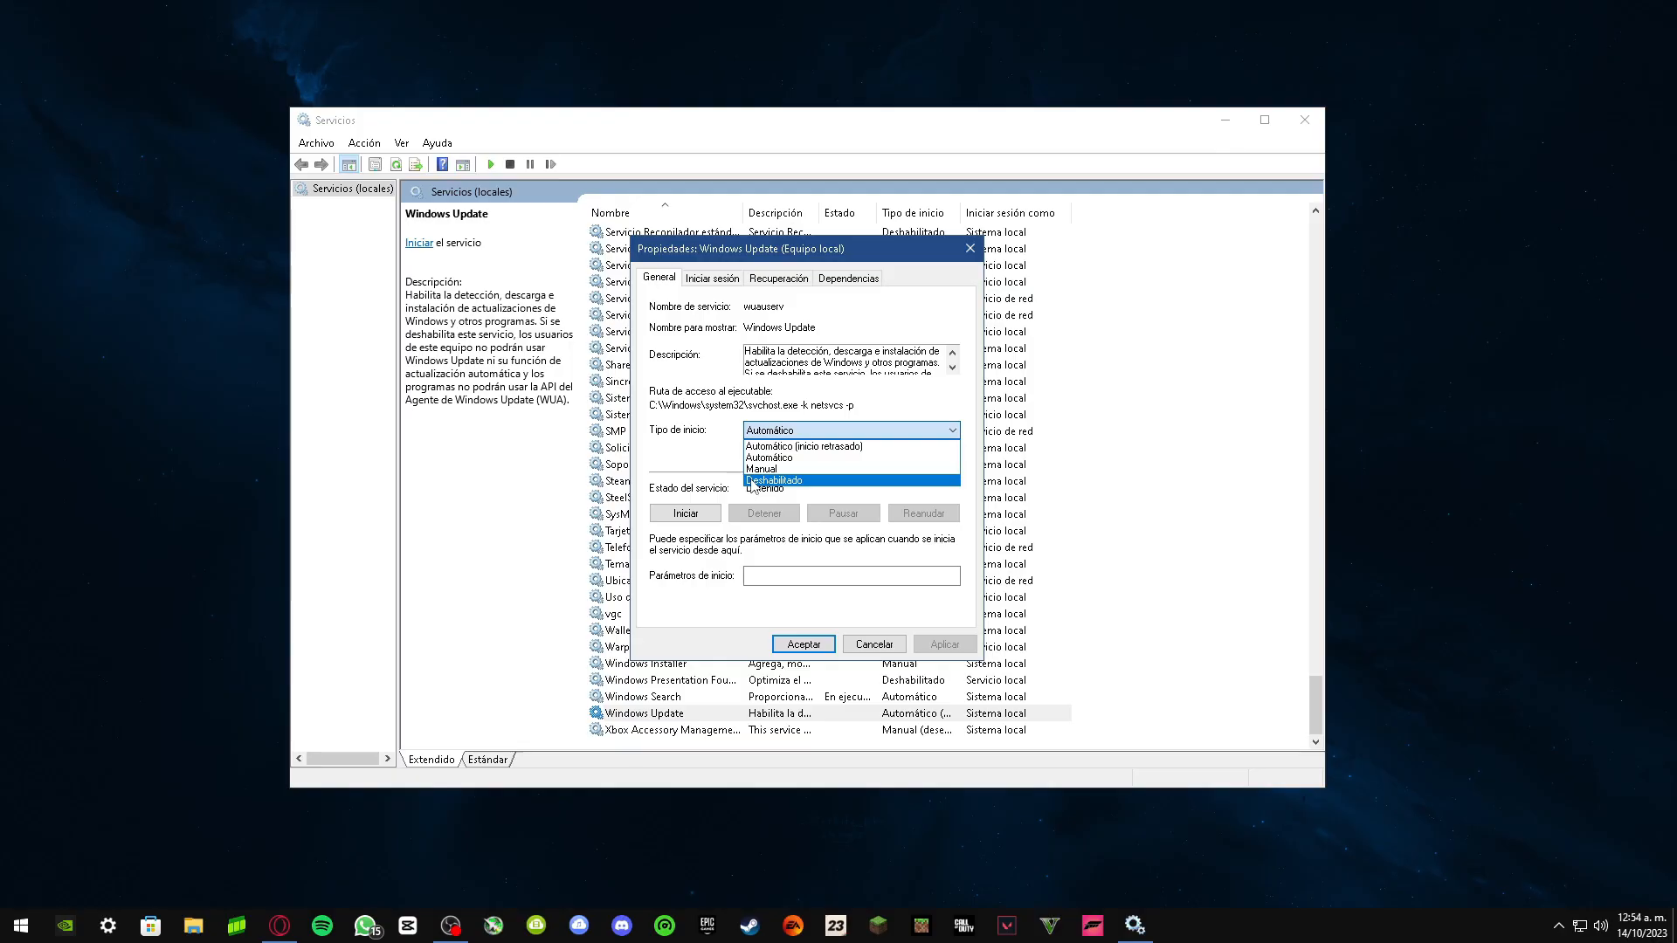
click(753, 481)
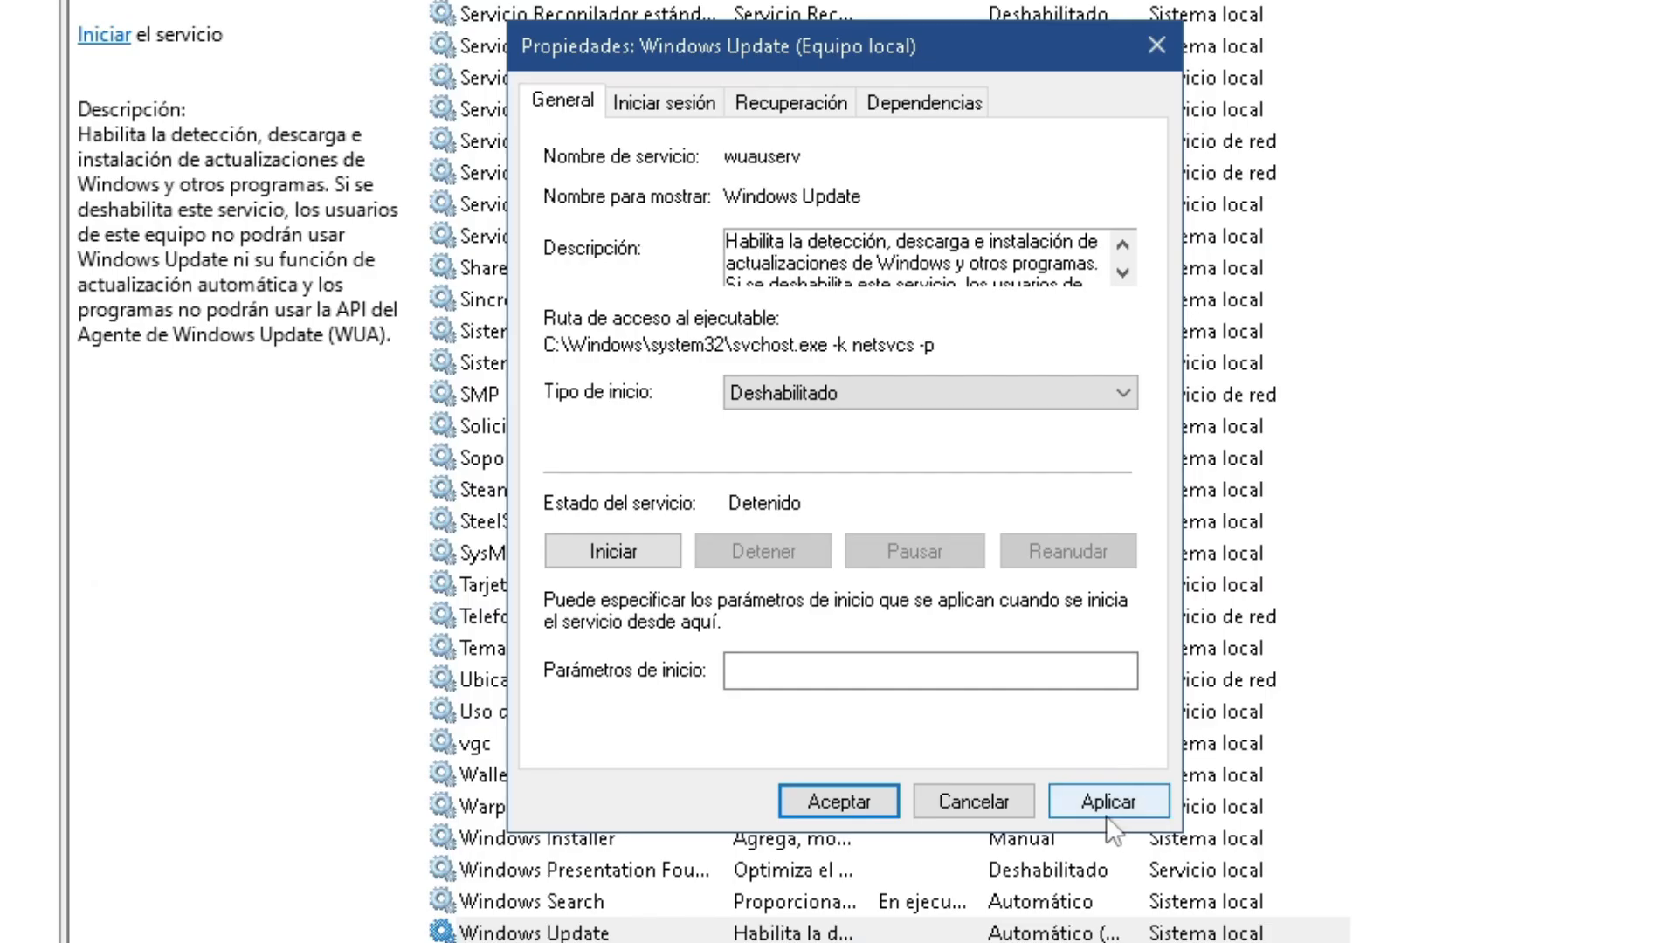
click(1343, 941)
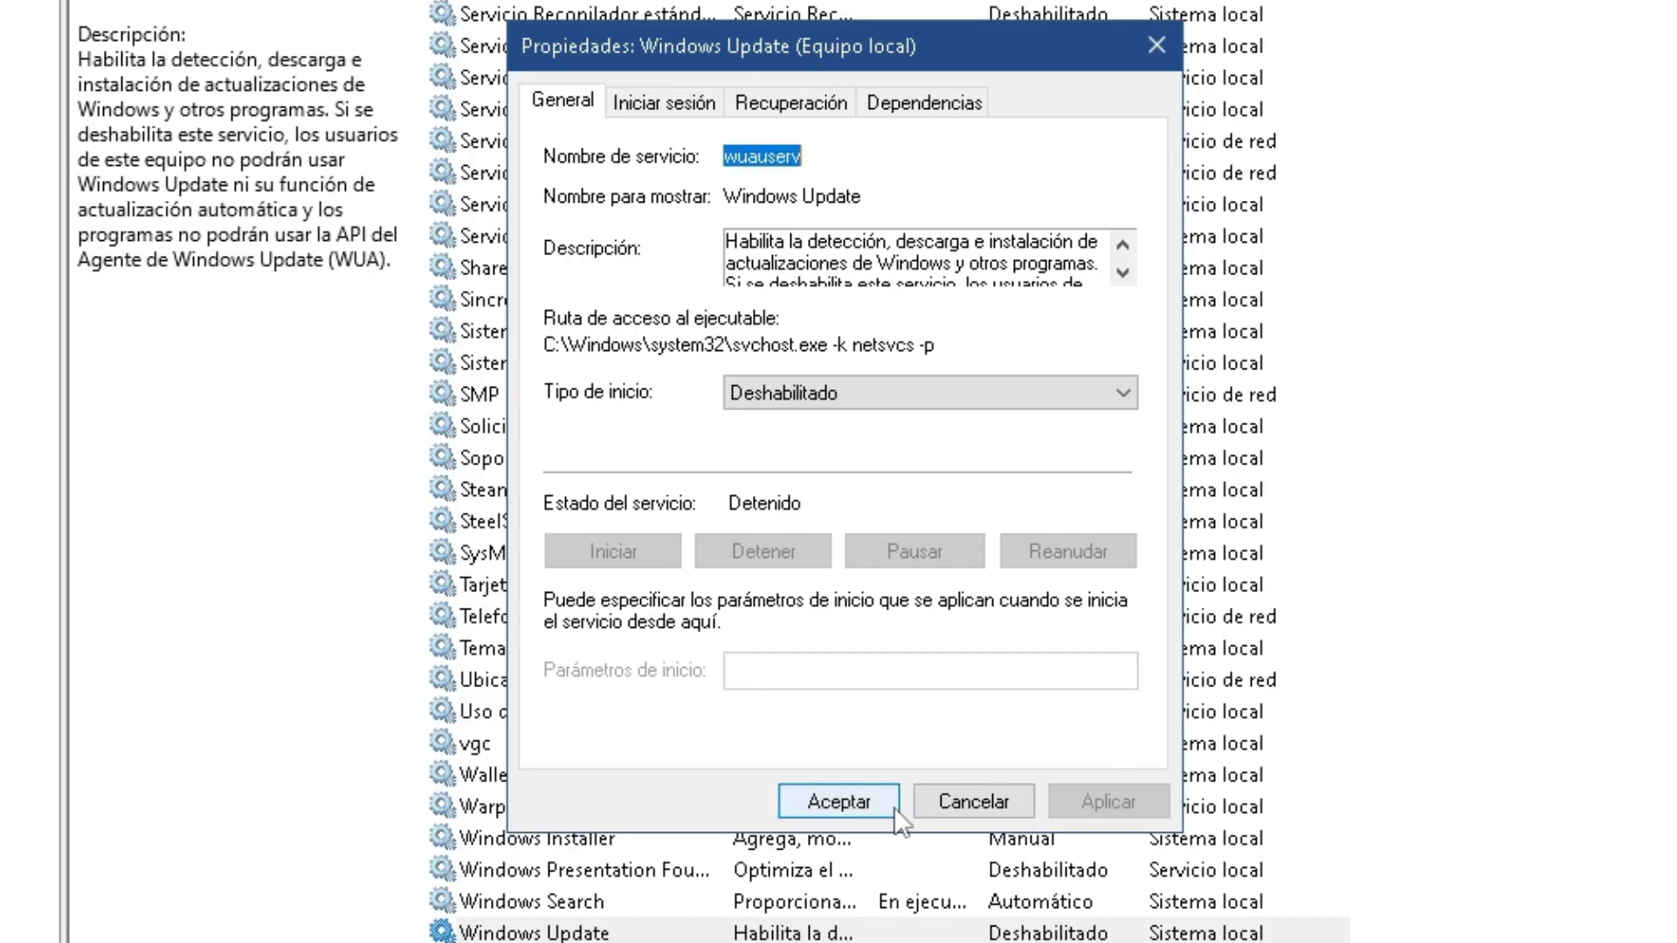
click(891, 804)
click(1314, 121)
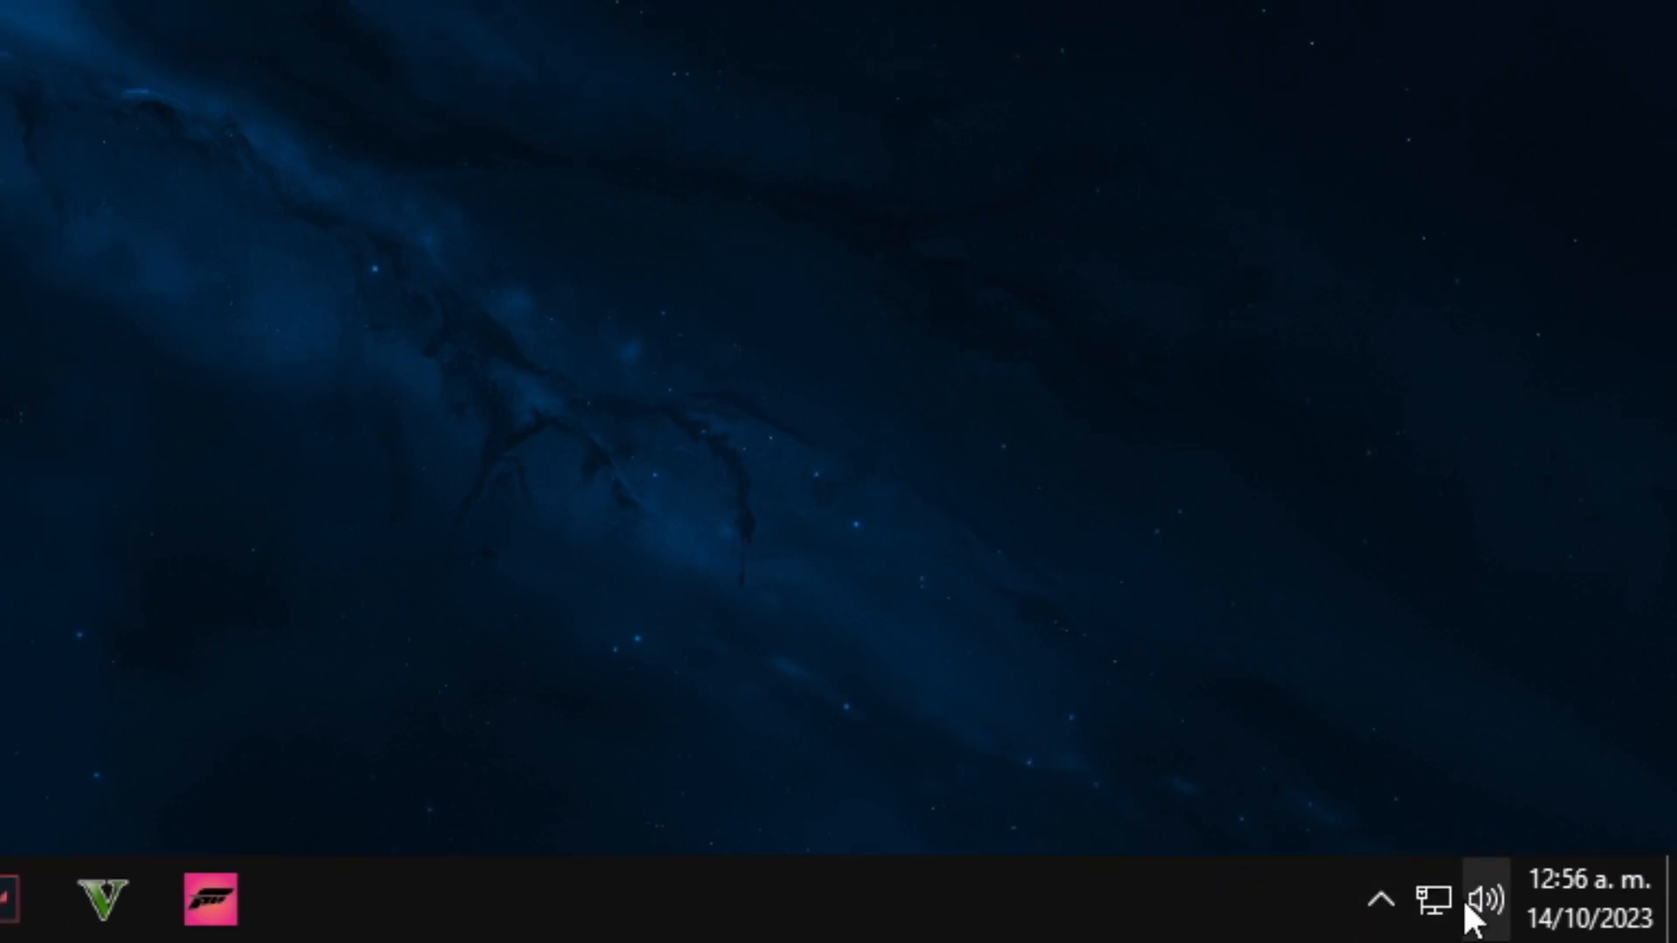
Step: Open the network connections window through the adapter options in the Network & Internet settings
right_click(1427, 900)
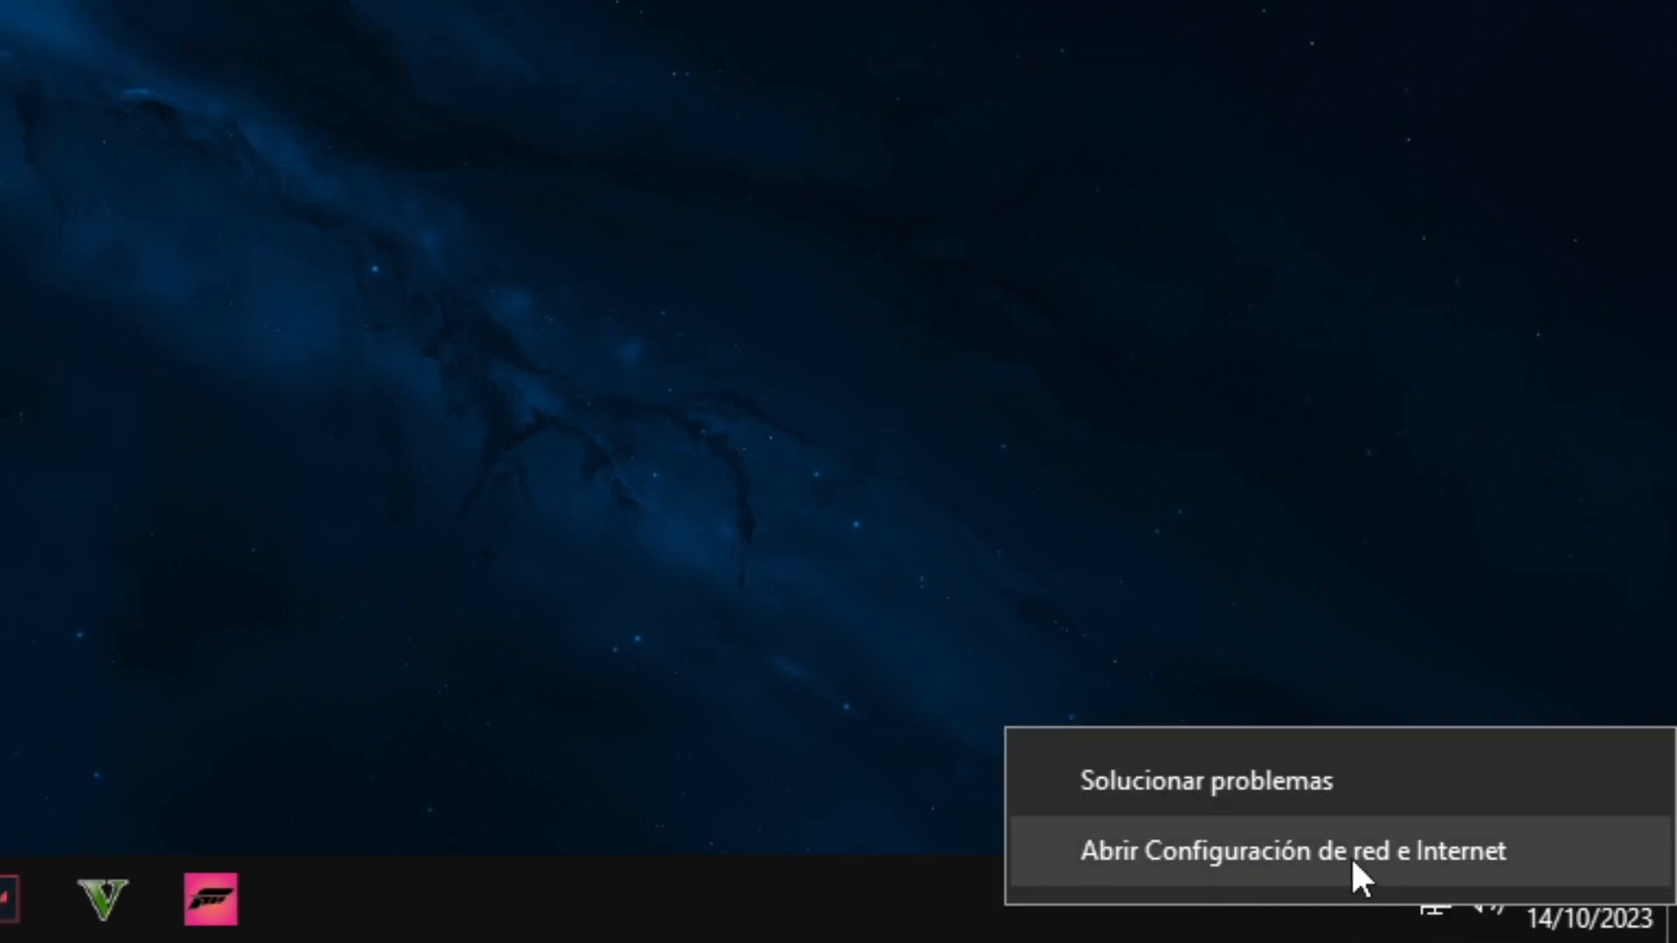
click(1351, 856)
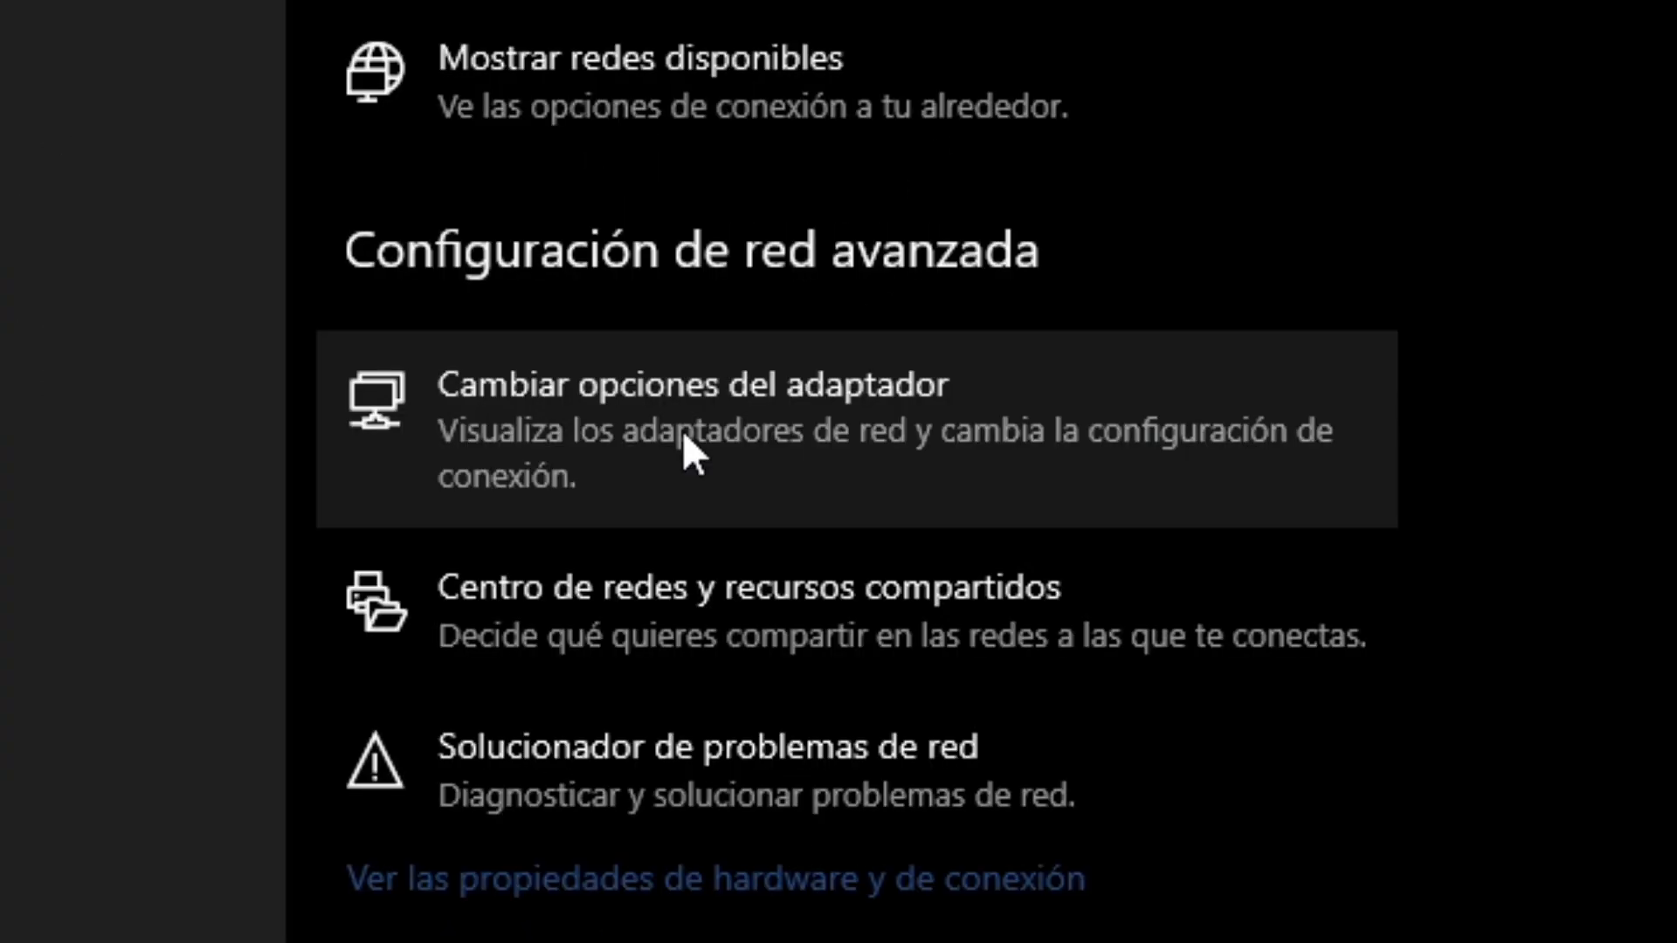
click(683, 429)
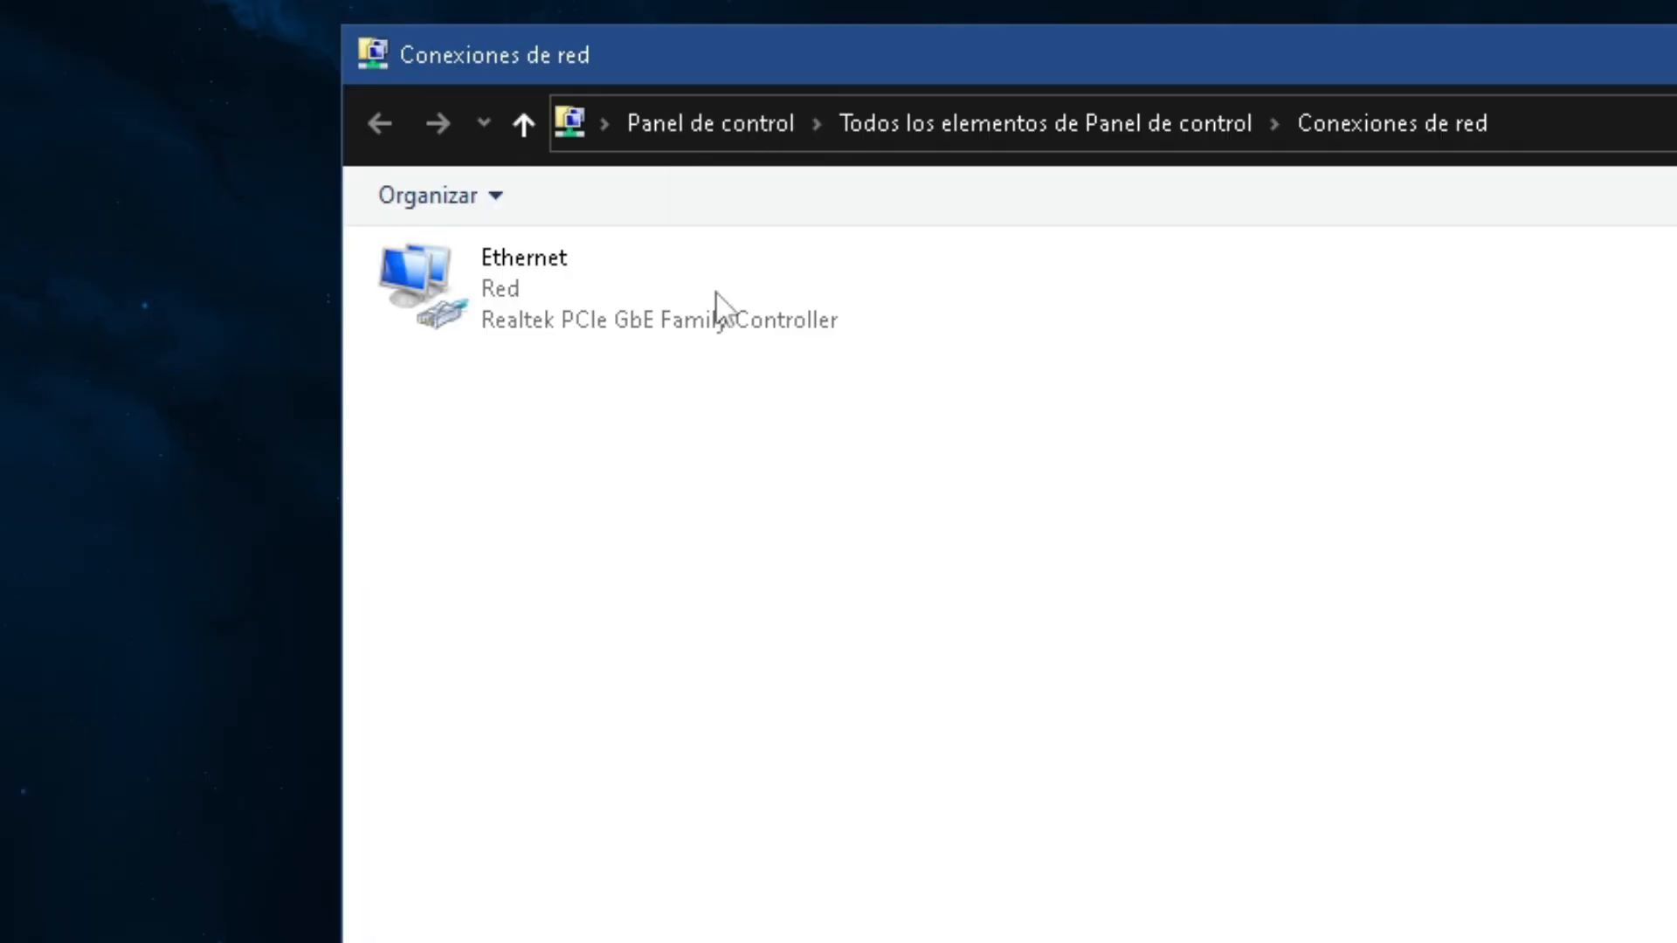
Step: Open the Ethernet adapter's properties and disable its Protocolo de Internet versión 4 (TCP/IPv4) and versión 6 (TCP/IPv6) items
right_click(583, 299)
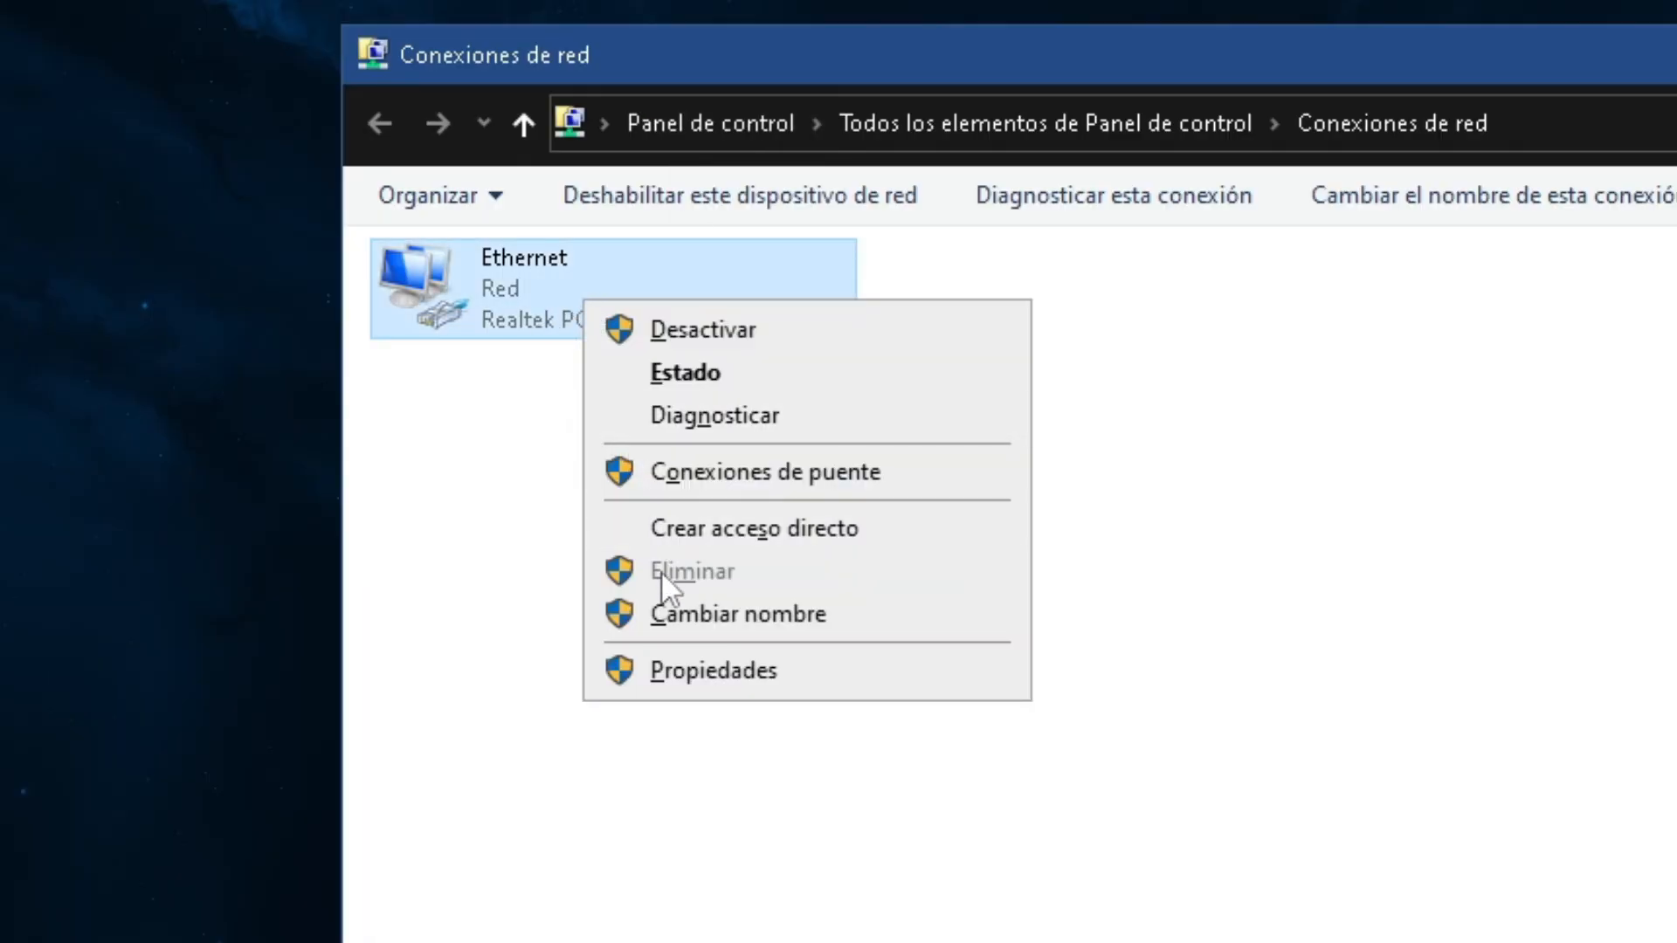
click(704, 672)
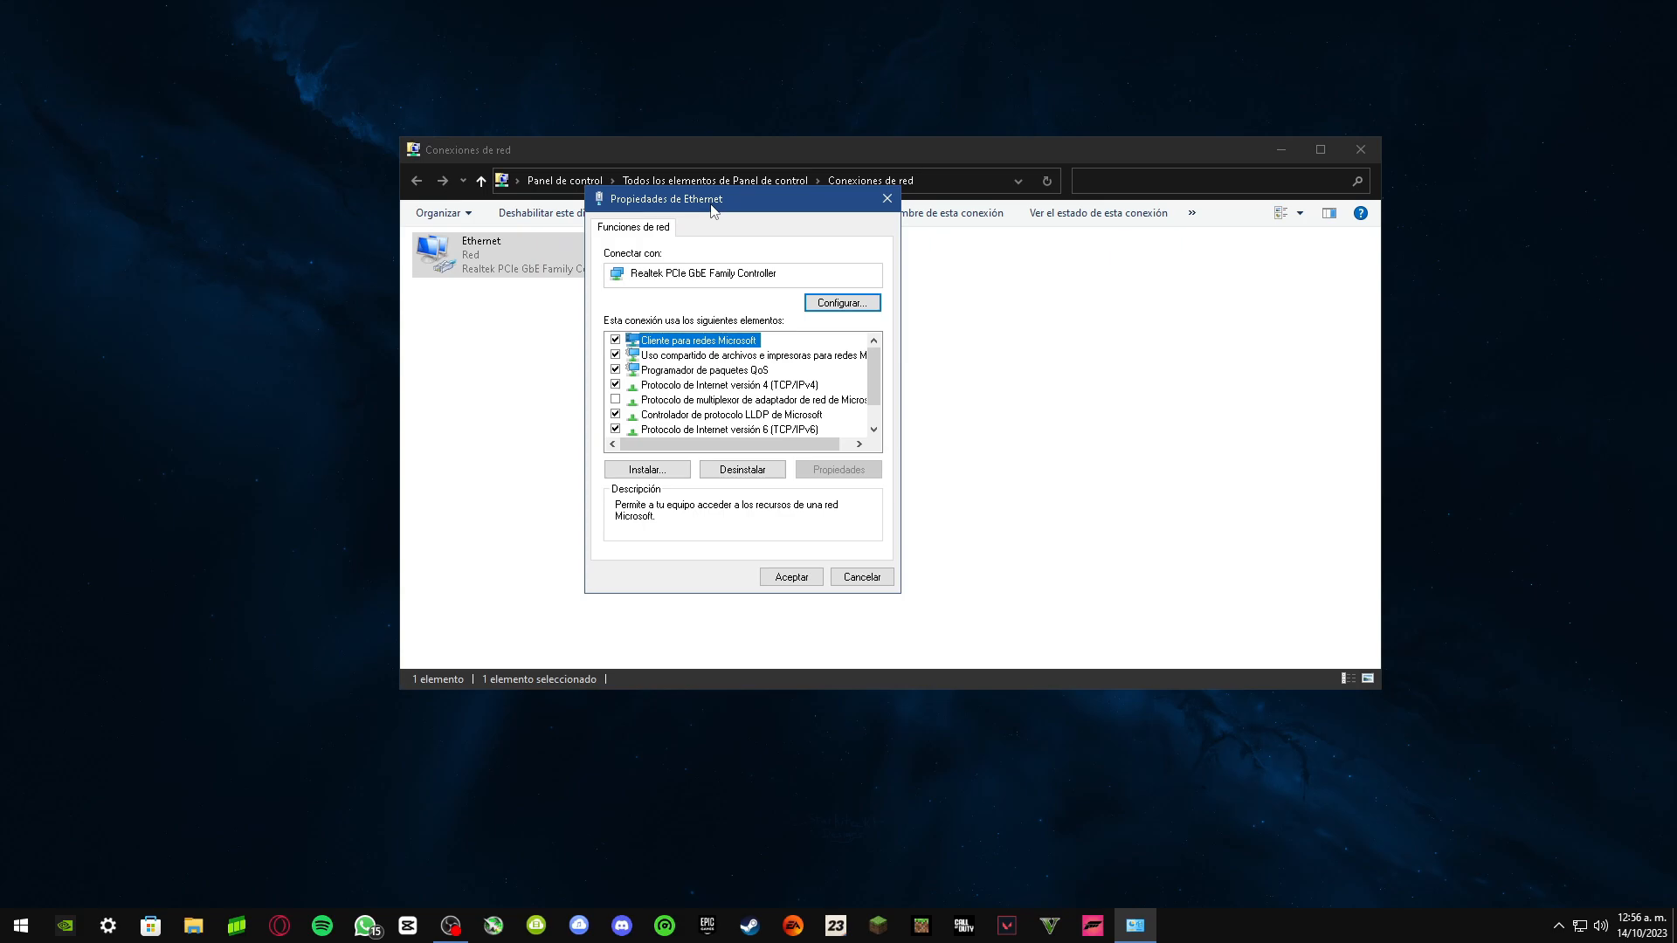
scroll(680, 423, down, 1)
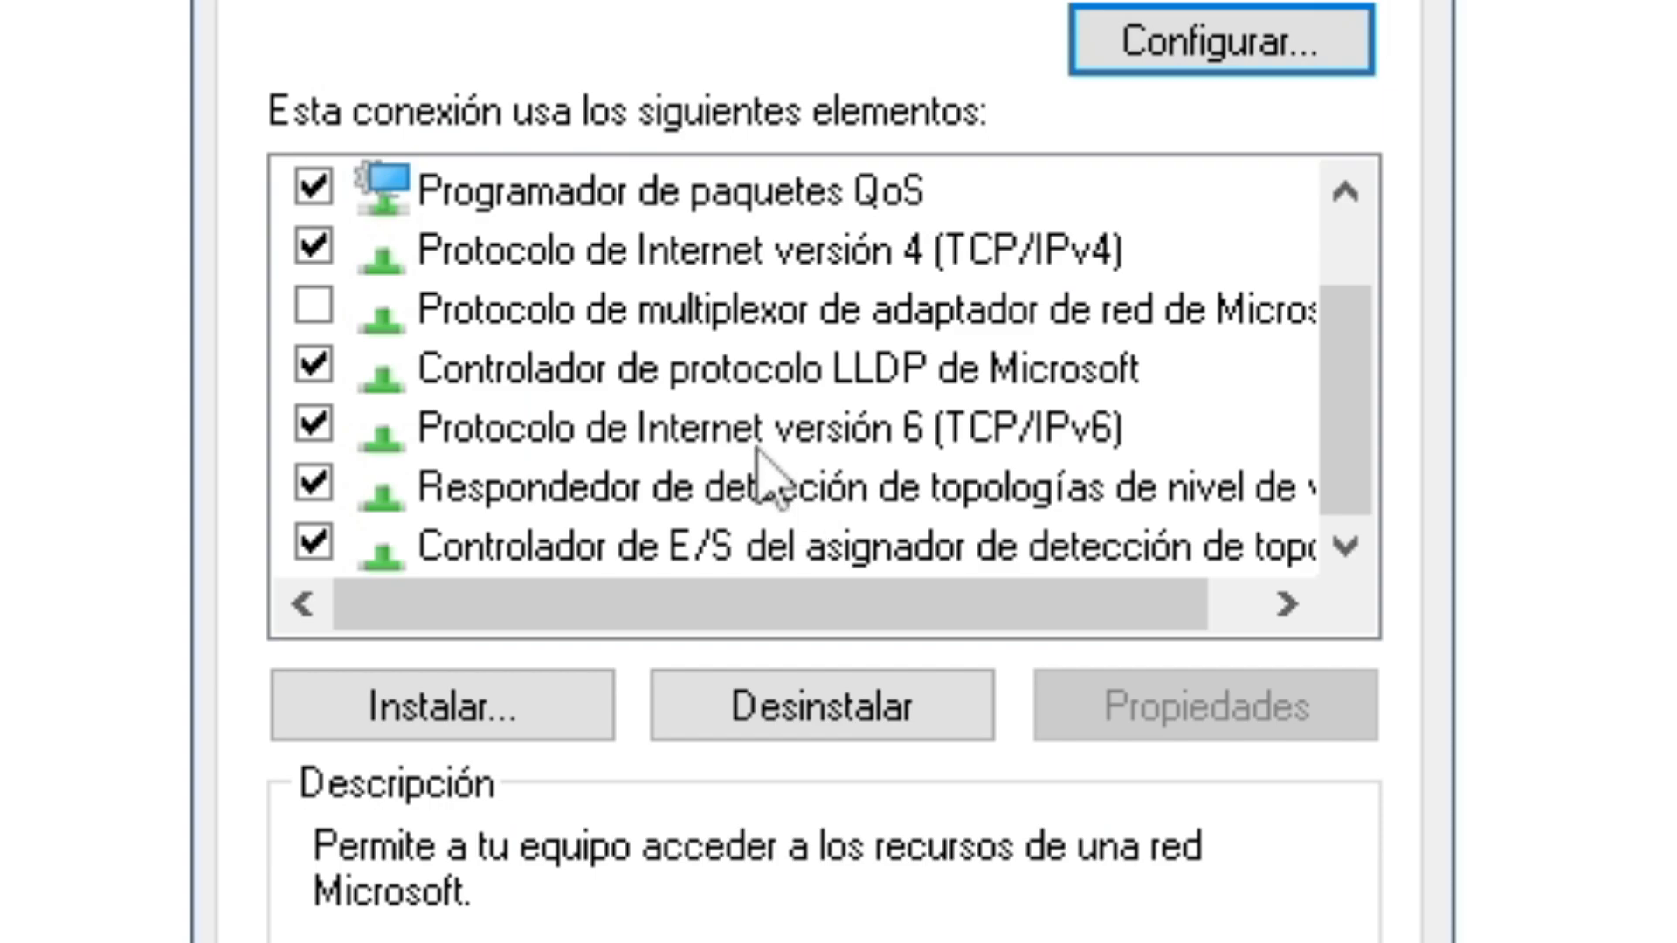
click(769, 477)
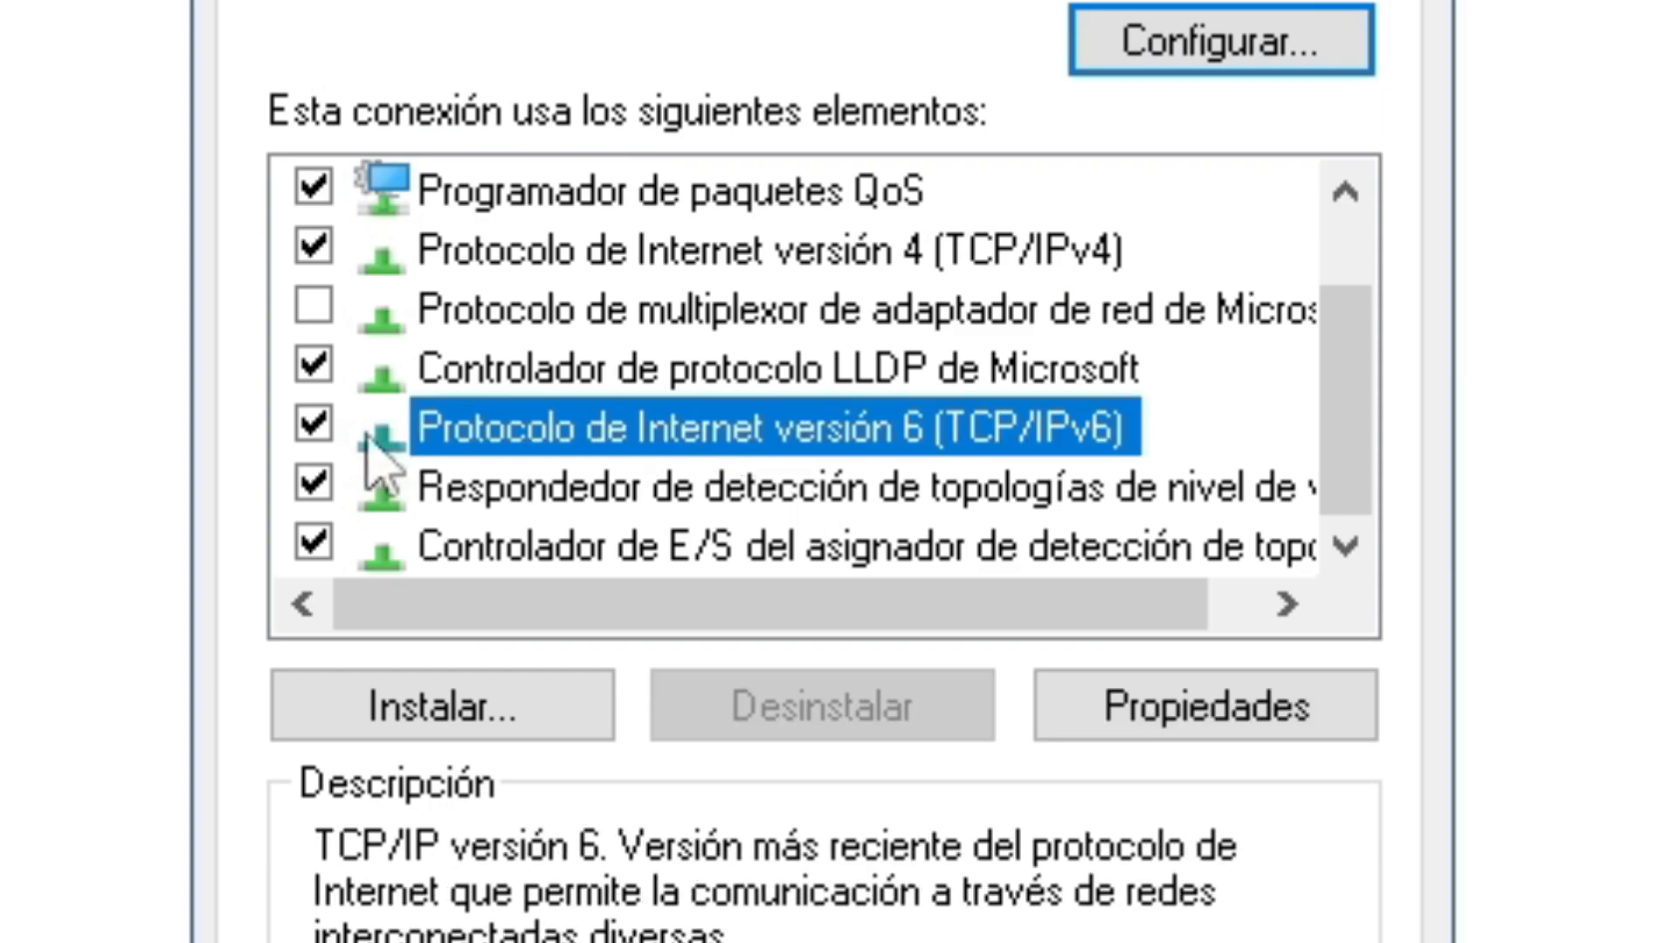
click(313, 425)
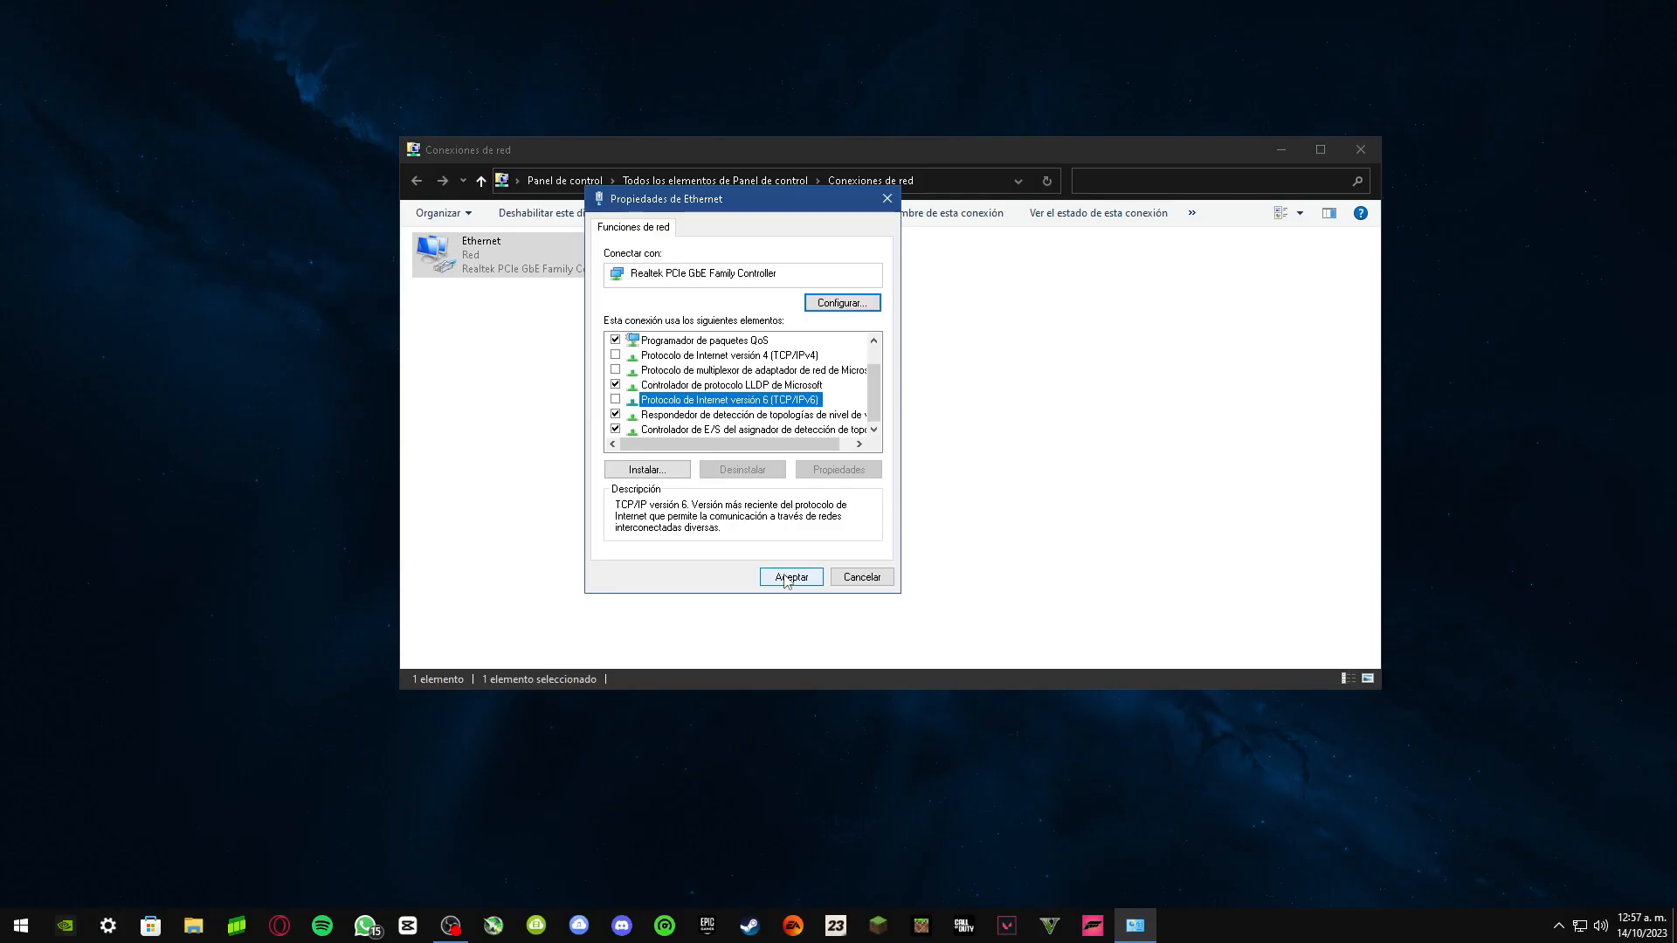
Step: Accept the Ethernet property changes, agree to disabling the dependent Microsoft network components, and close the network connections window
click(786, 576)
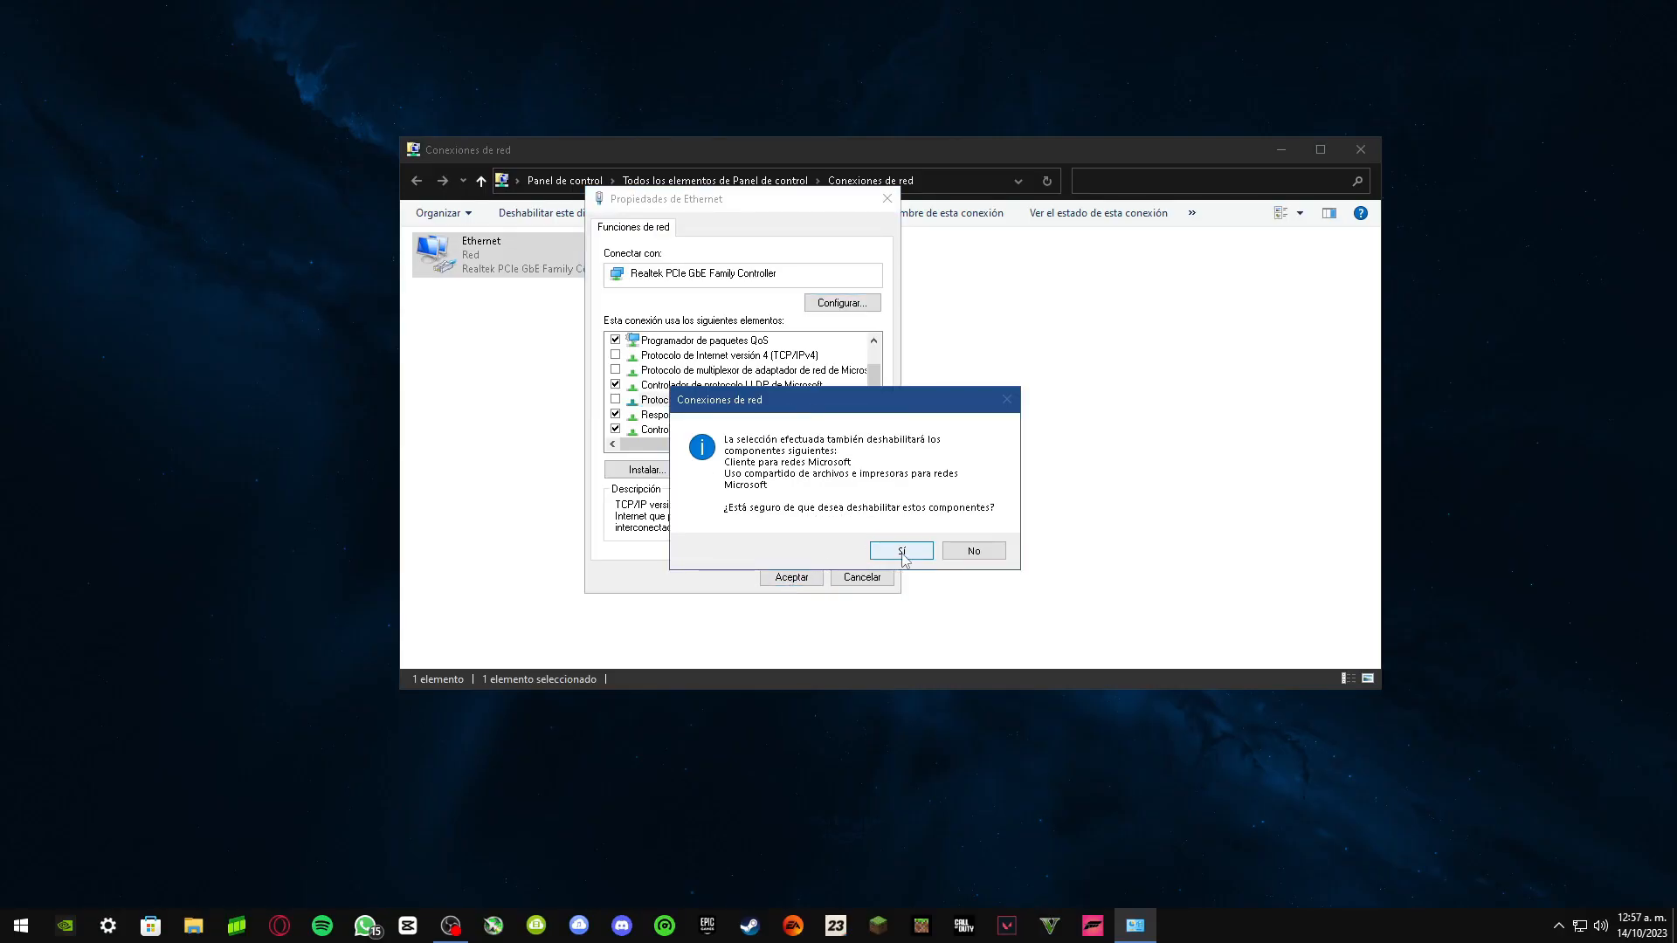
click(898, 552)
click(1360, 150)
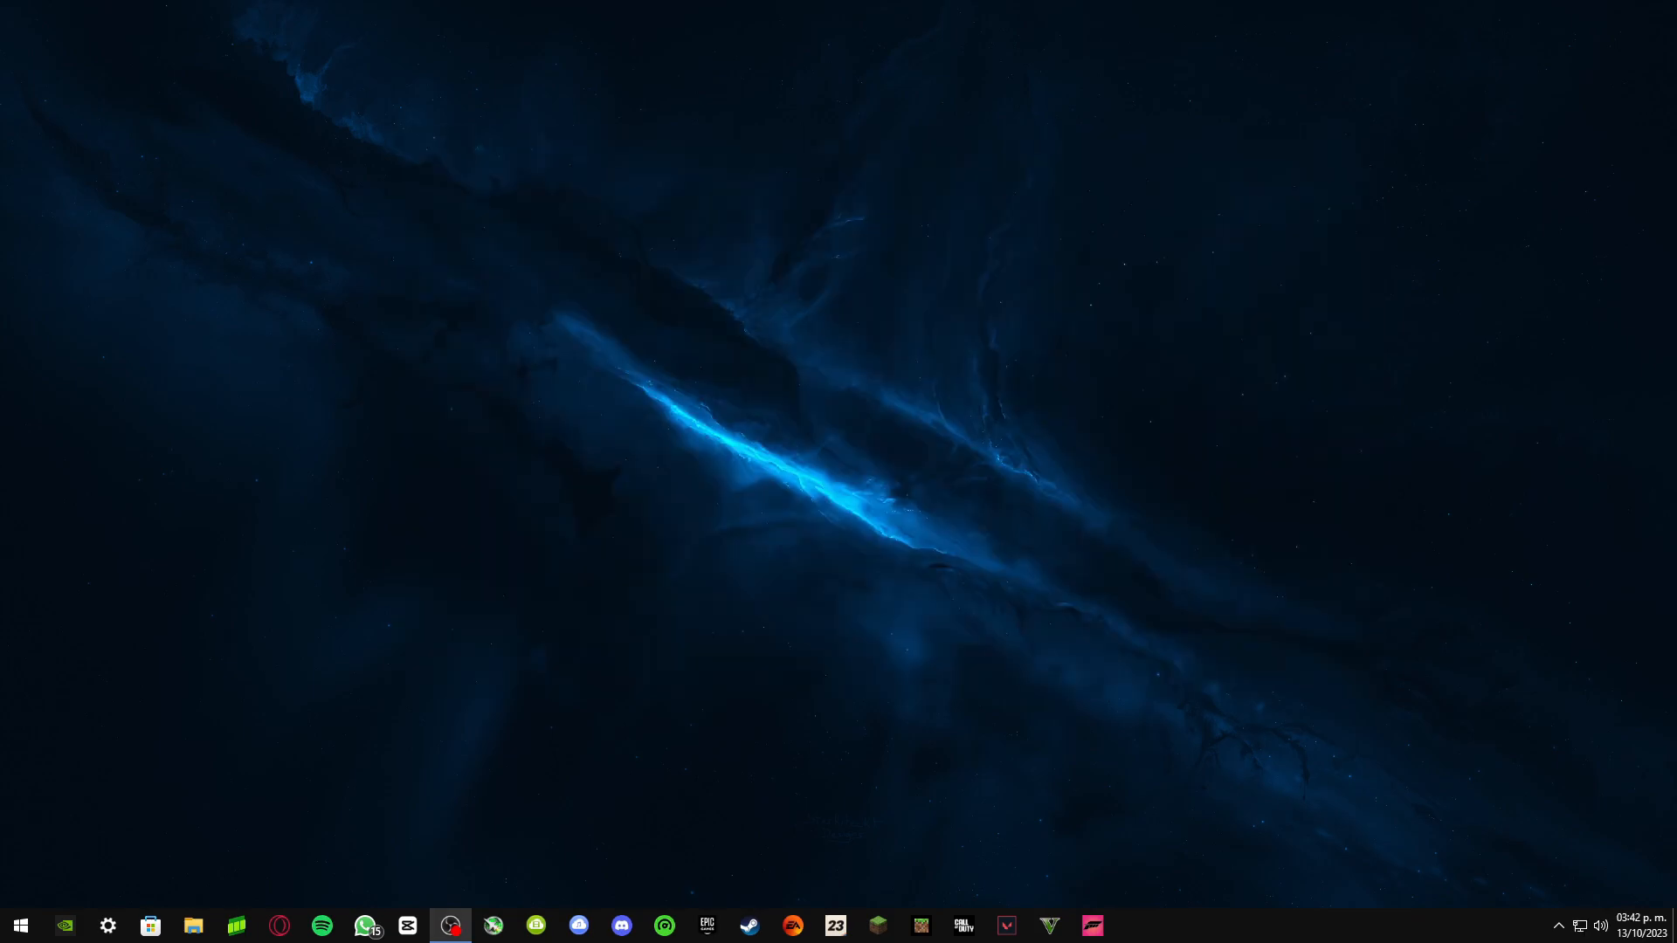